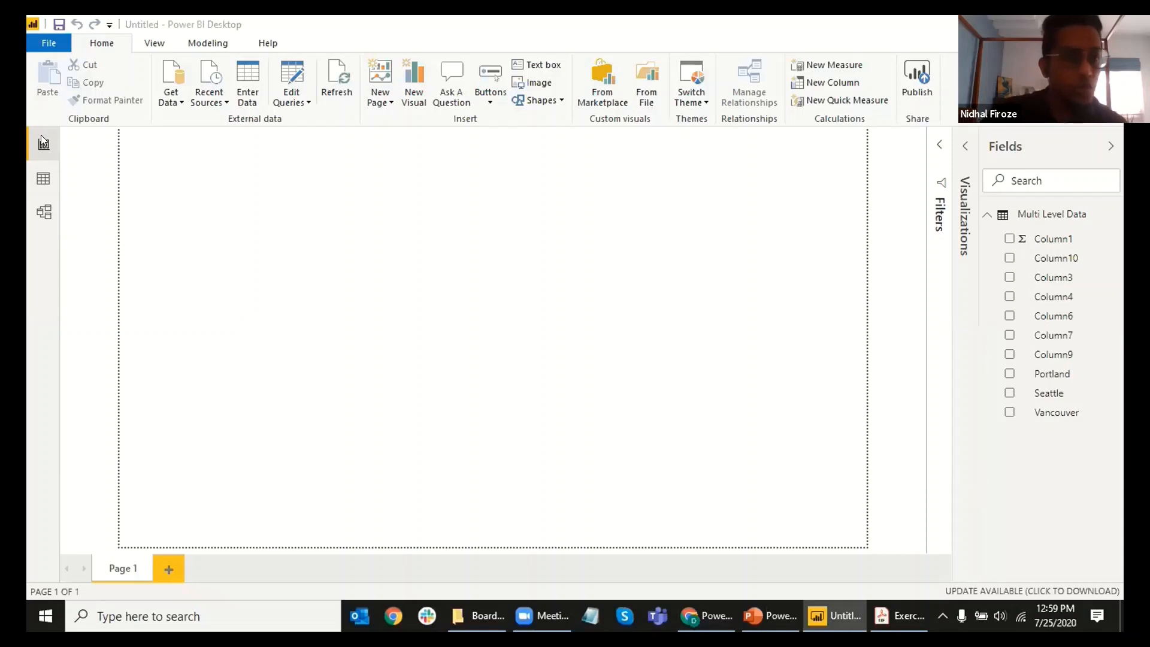
Step: Add four new blank pages to the report after Page 1
{"action": "left_click", "coordinate": [159, 564]}
{"action": "left_click", "coordinate": [227, 563]}
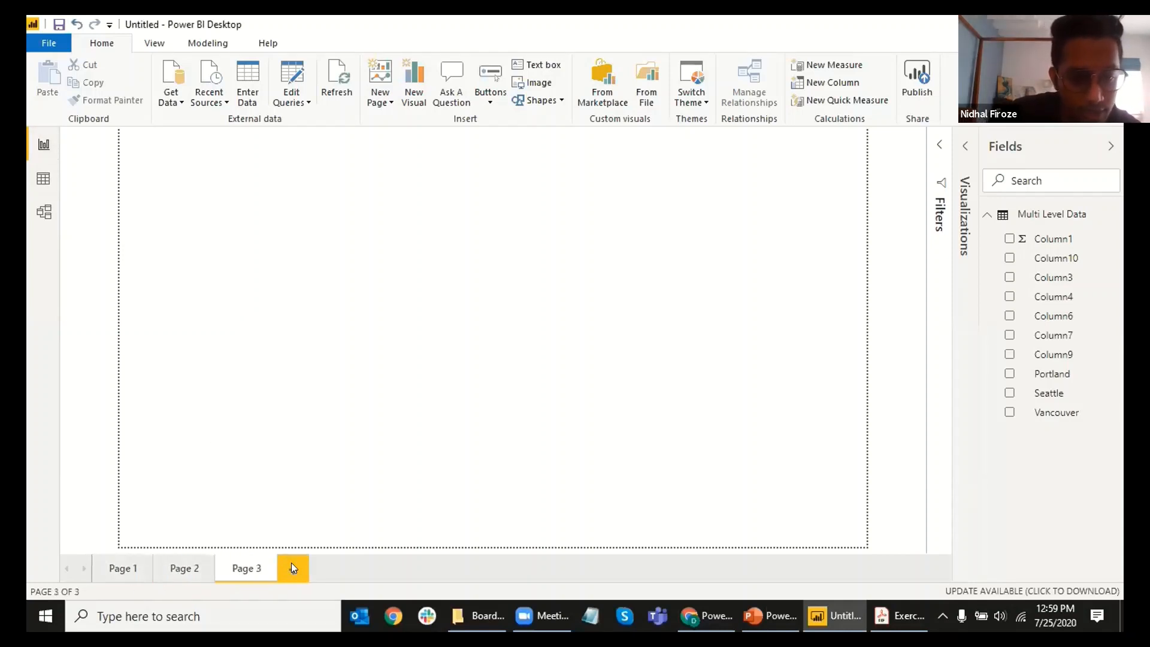
{"action": "left_click", "coordinate": [293, 568]}
{"action": "left_click", "coordinate": [356, 567]}
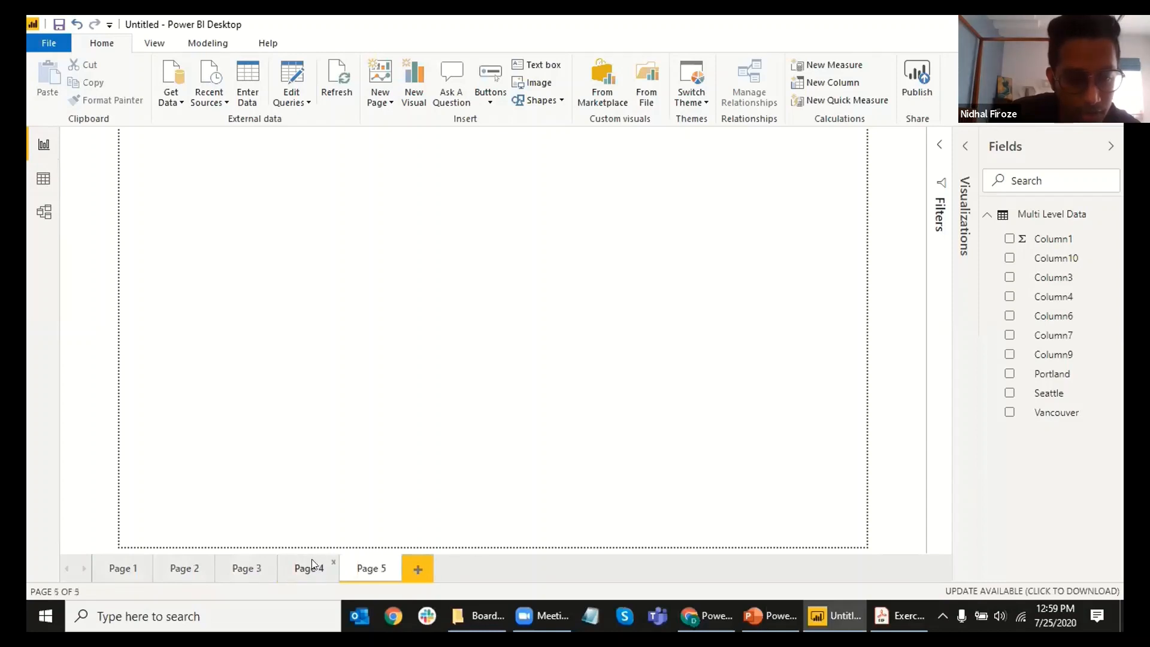
Step: Delete the added report pages one after another and confirm each deletion, keeping only Page 1
{"action": "left_click", "coordinate": [333, 562]}
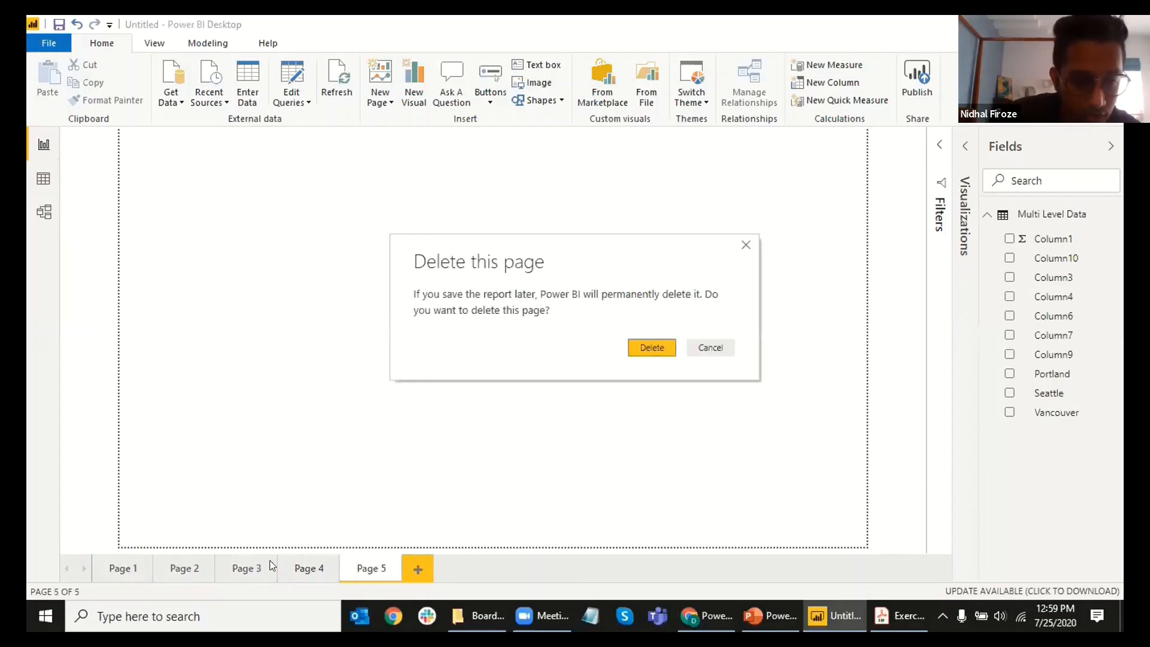
{"action": "left_click", "coordinate": [636, 351]}
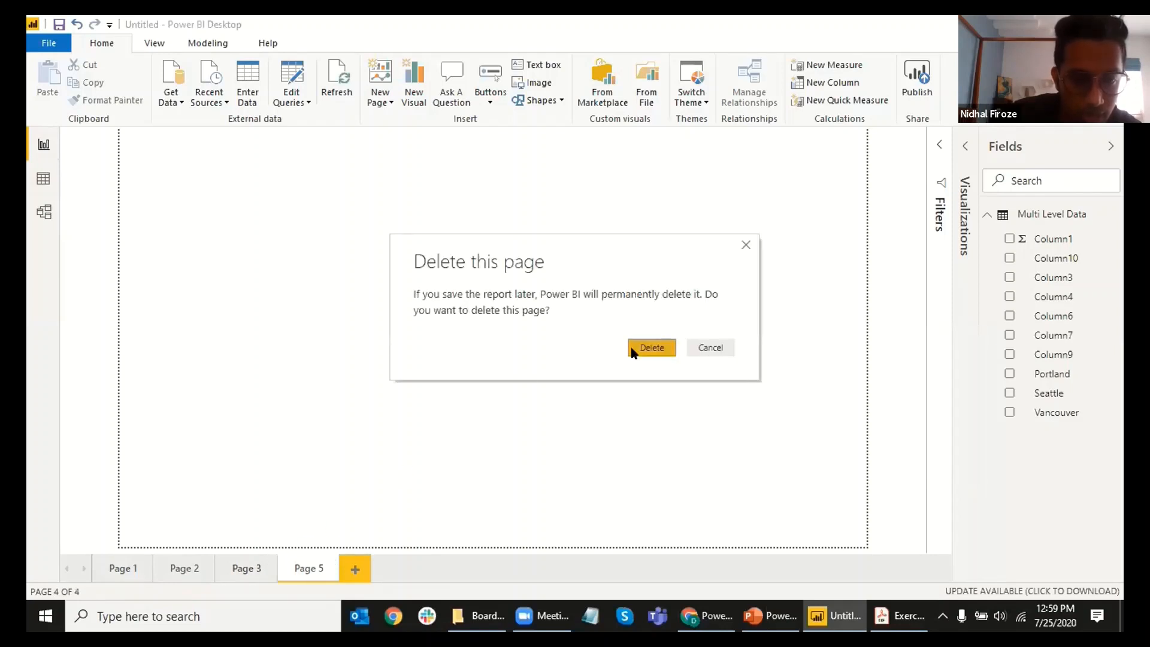
{"action": "left_click", "coordinate": [636, 350]}
{"action": "left_click", "coordinate": [269, 563]}
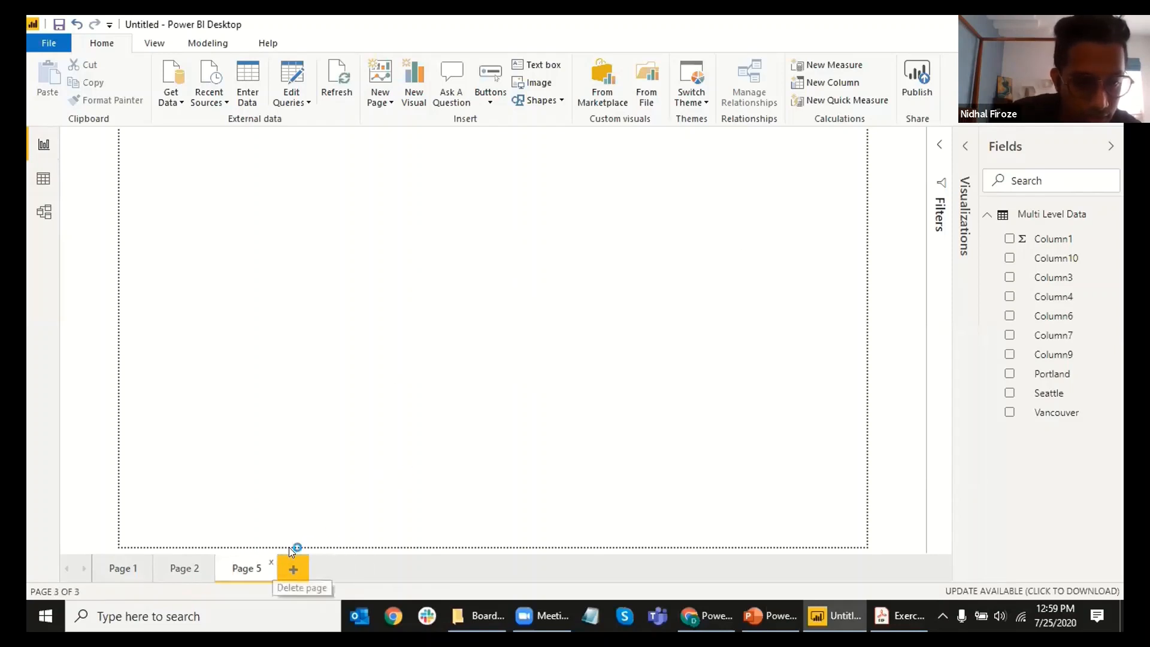
{"action": "left_click", "coordinate": [648, 348]}
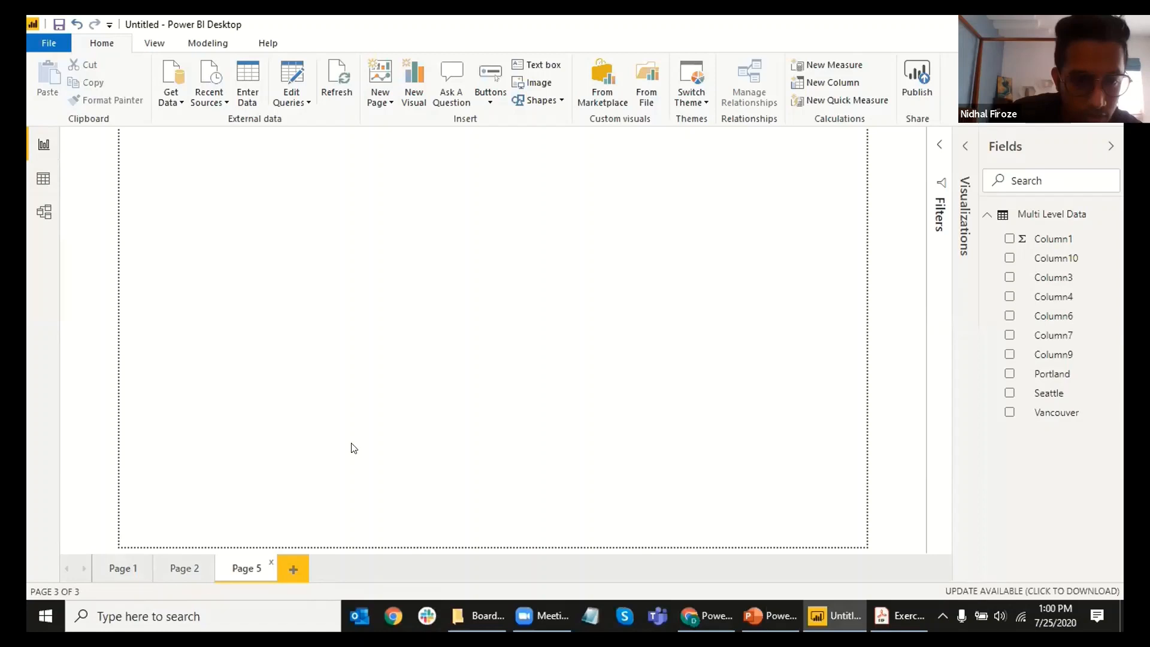
{"action": "right_click", "coordinate": [186, 569]}
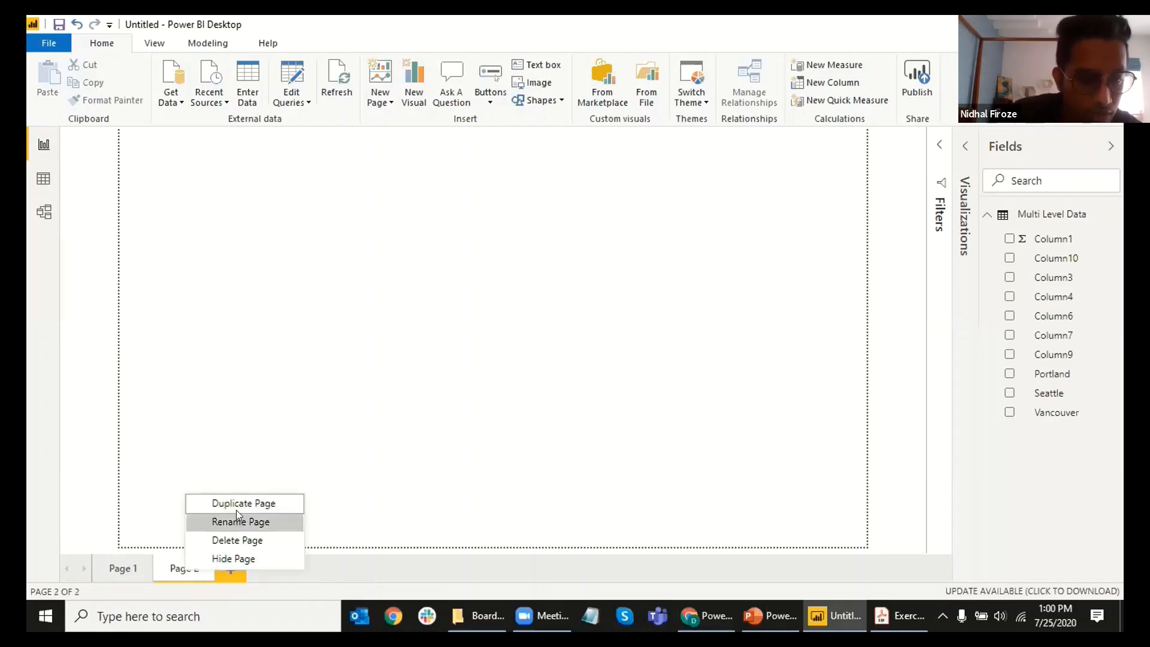
{"action": "left_click", "coordinate": [311, 487]}
{"action": "left_click", "coordinate": [209, 563]}
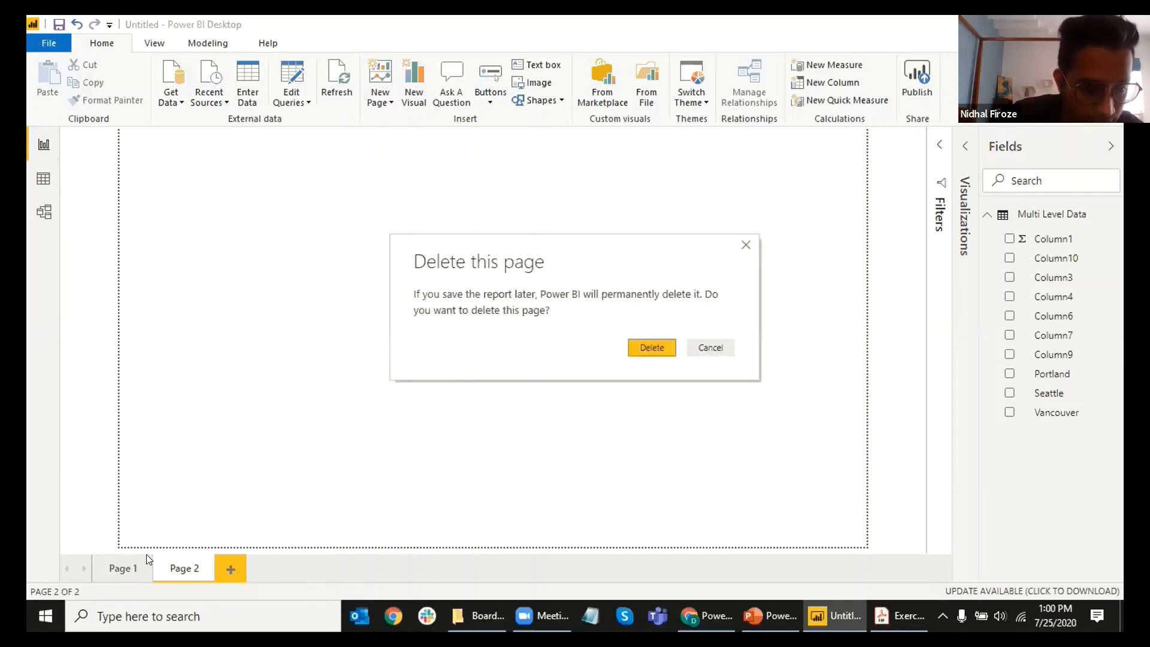
{"action": "key", "text": "Return"}
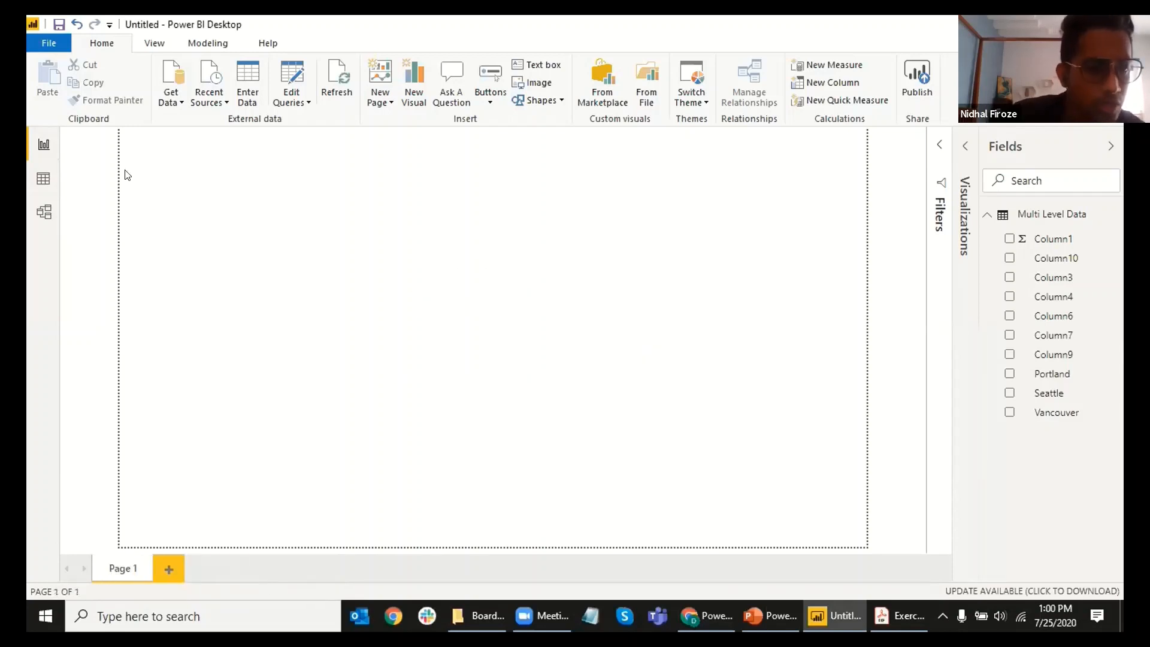
Step: Rename Page 1 first as Rename and finally as Report
{"action": "double_click", "coordinate": [123, 563]}
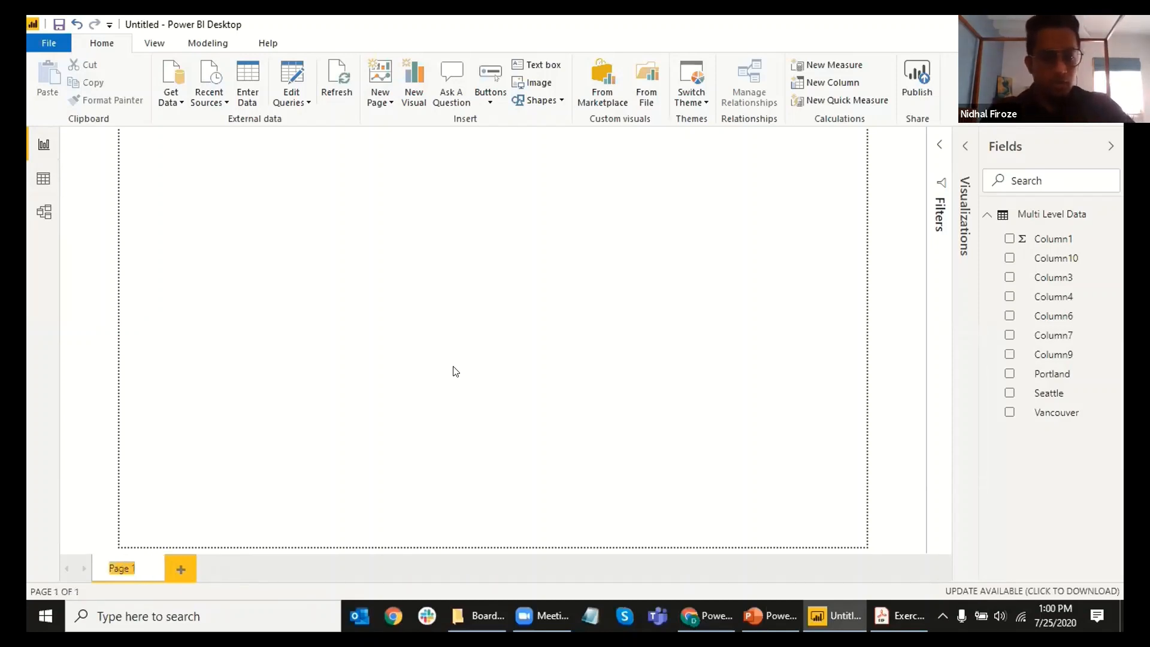
{"action": "type", "text": "Rename"}
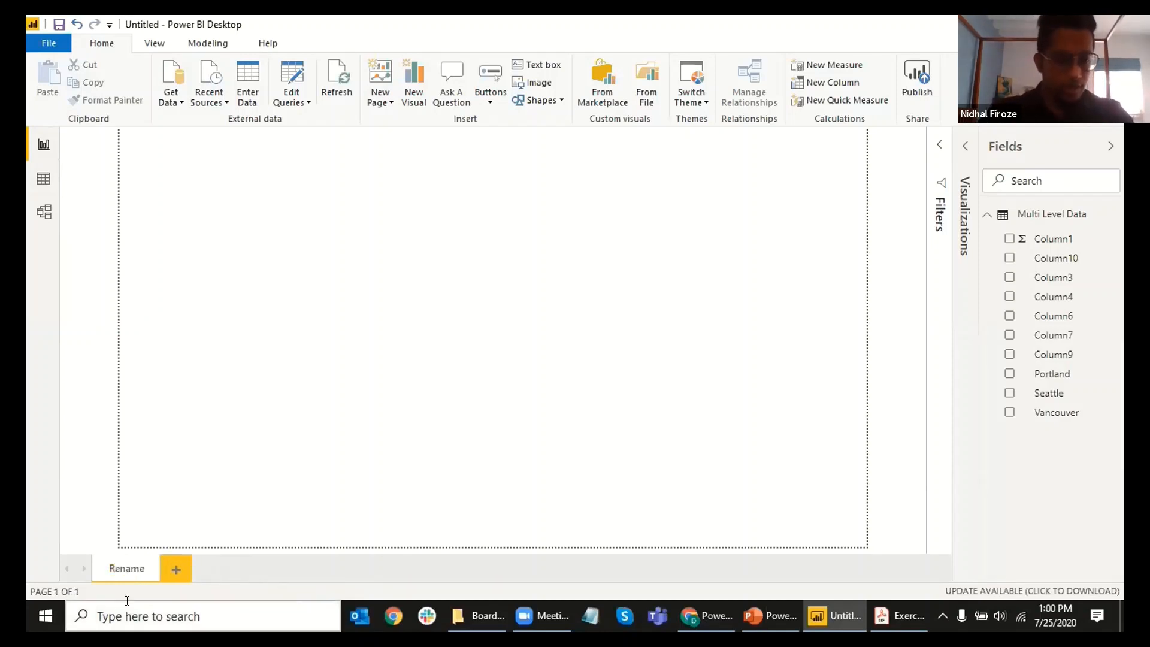
{"action": "double_click", "coordinate": [123, 569]}
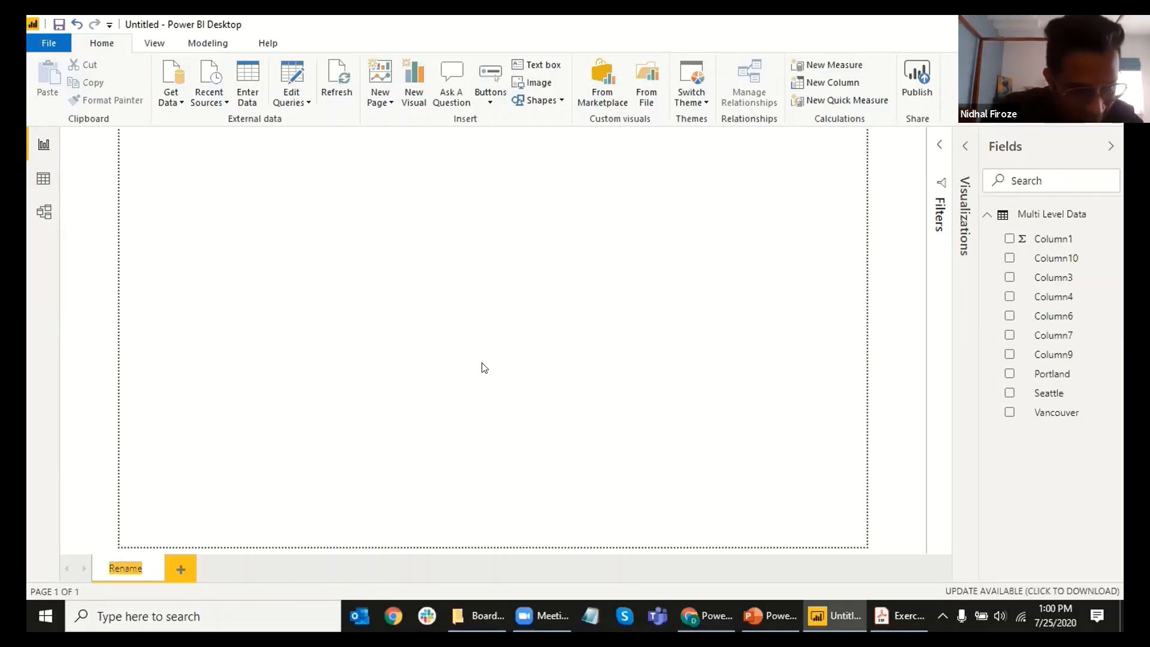
{"action": "type", "text": "Report"}
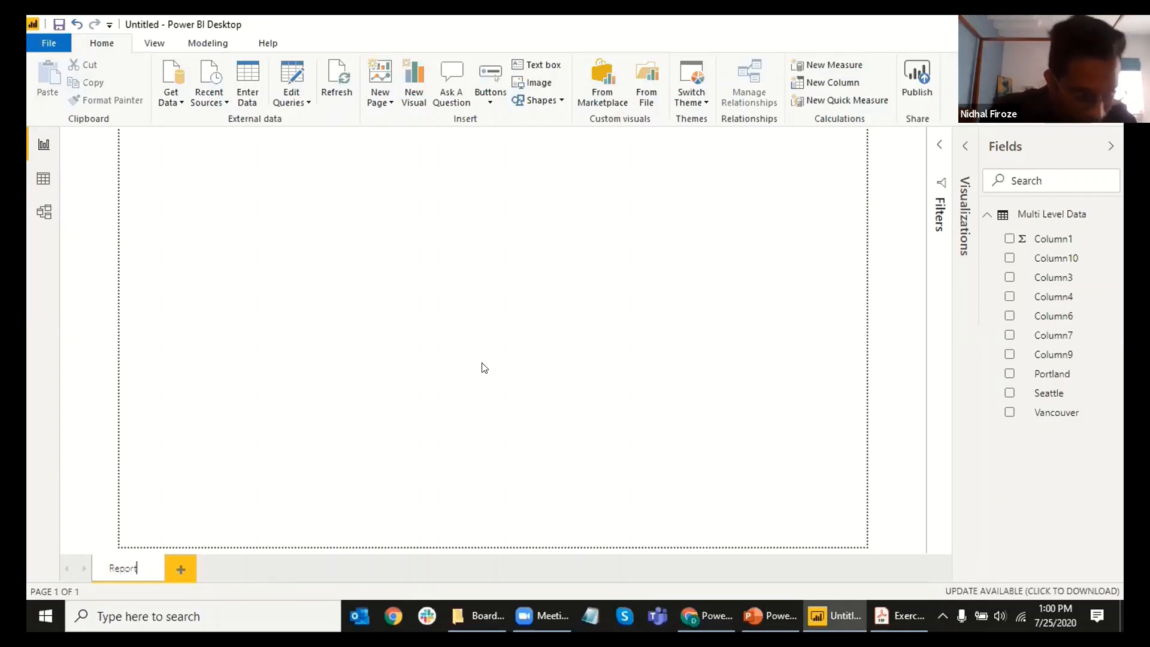
{"action": "key", "text": "Return"}
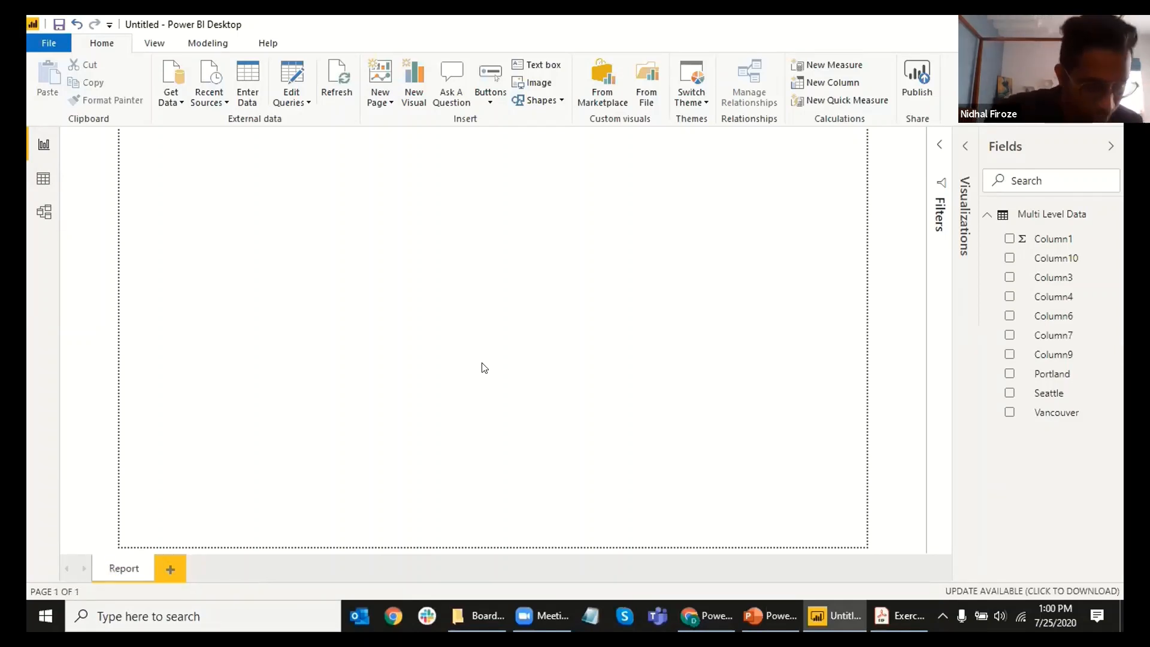
Step: After viewing the table data, reposition the Multi Level Data table in the model view and collapse the Properties pane
{"action": "left_click", "coordinate": [40, 179]}
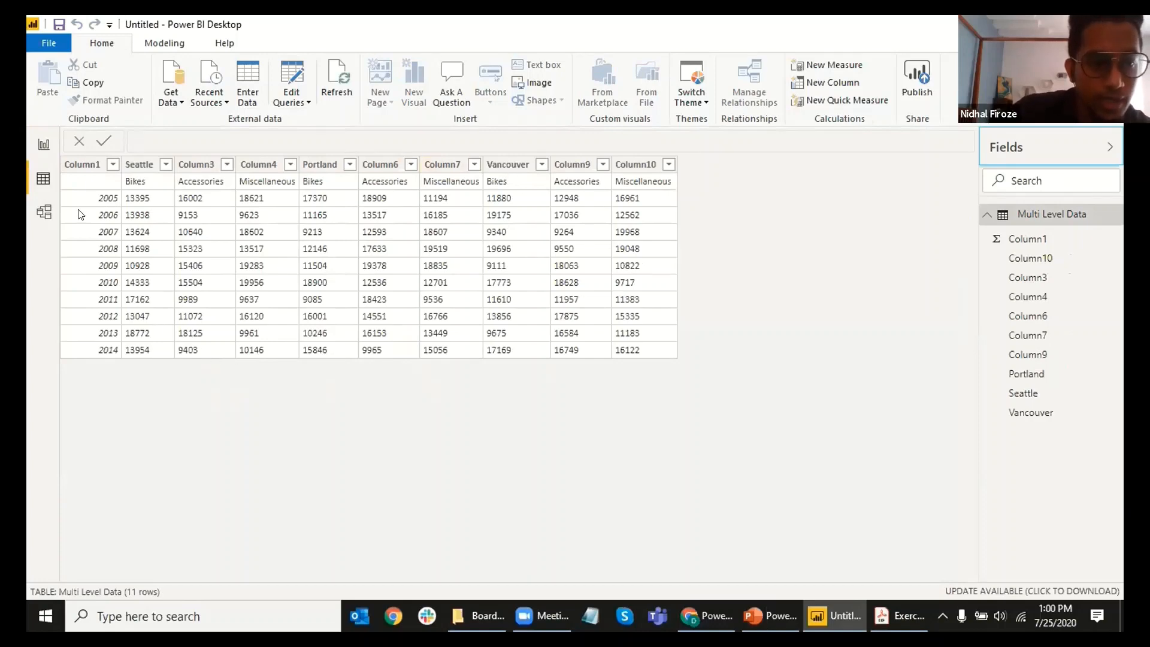
{"action": "left_click", "coordinate": [43, 215]}
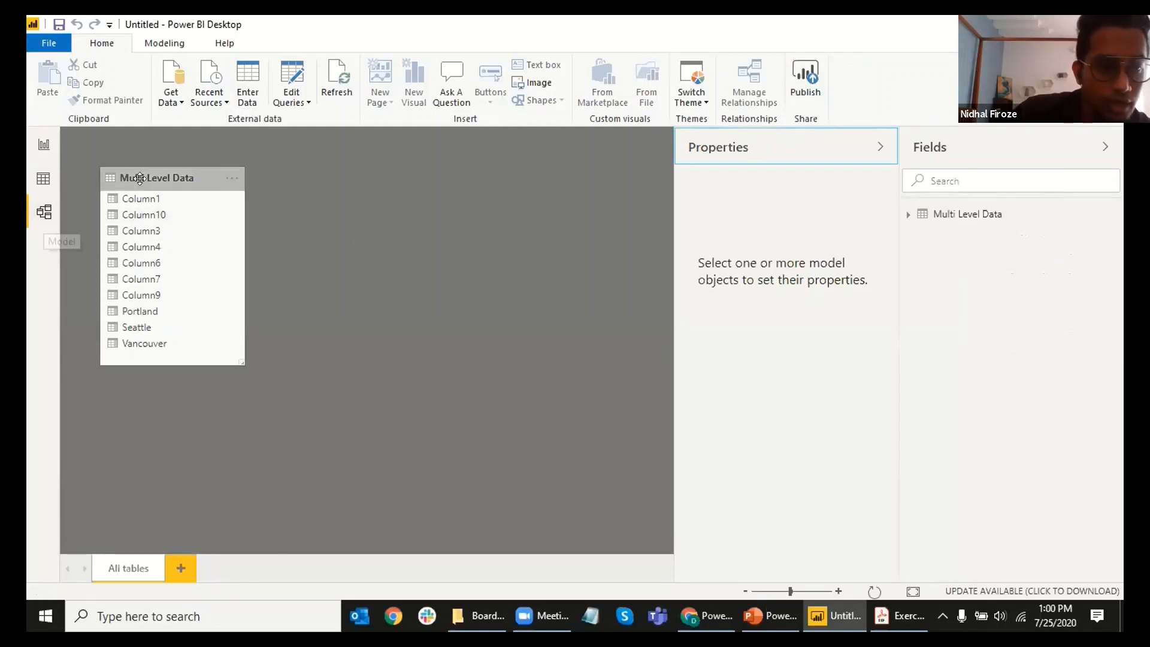
{"action": "left_click_drag", "start_coordinate": [120, 174], "coordinate": [202, 197]}
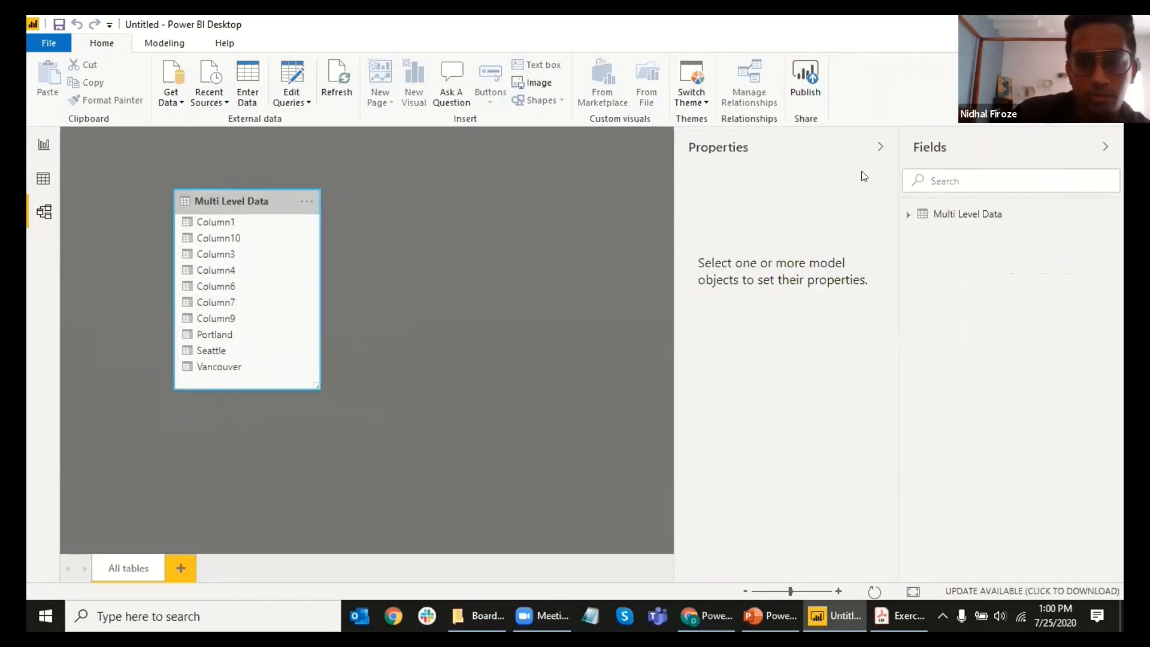
{"action": "left_click", "coordinate": [879, 150]}
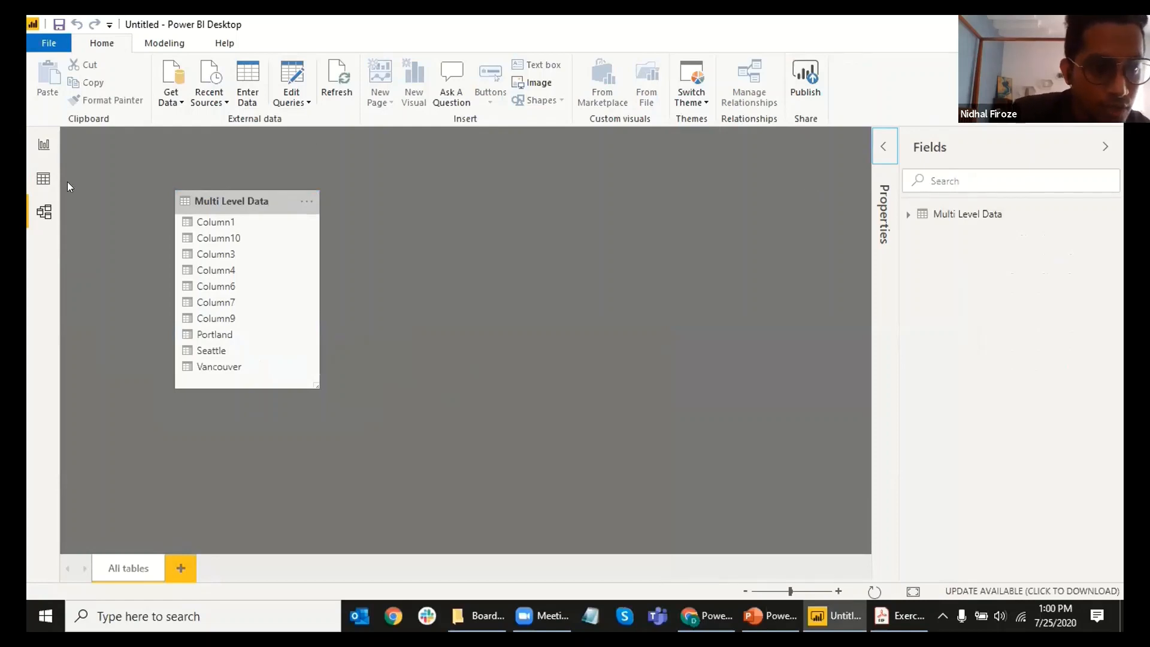
Step: Return to the report view, look into the Visualizations and Filters panes, and collapse them together with the Fields pane
{"action": "left_click", "coordinate": [34, 181]}
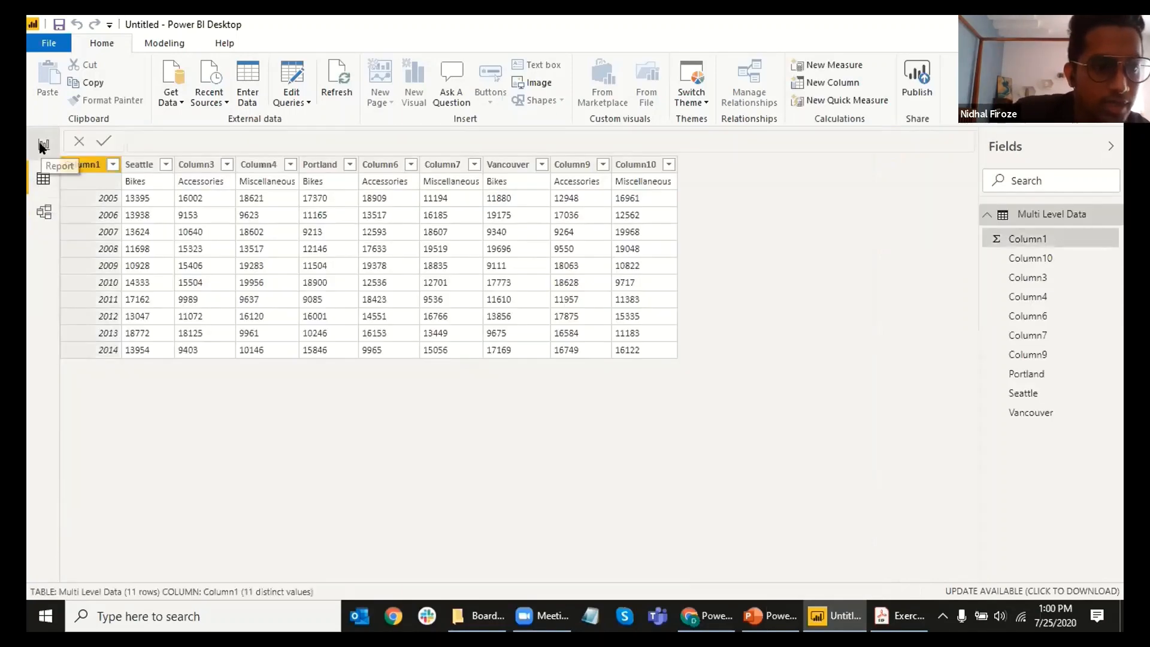
{"action": "left_click", "coordinate": [41, 144]}
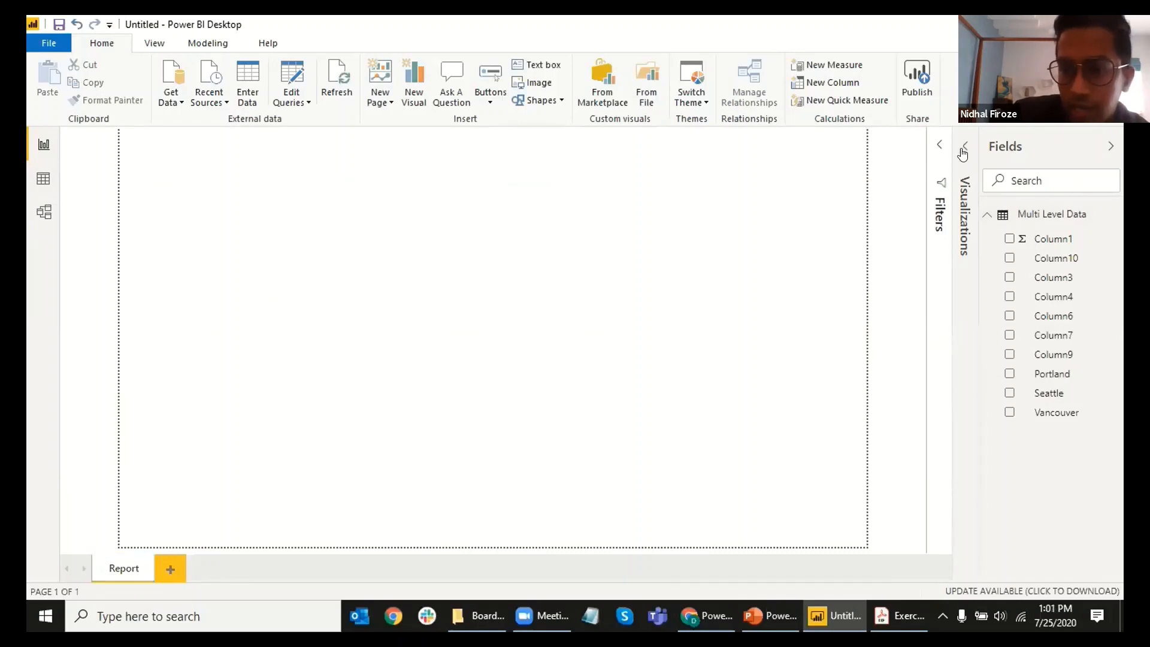
{"action": "left_click", "coordinate": [961, 209]}
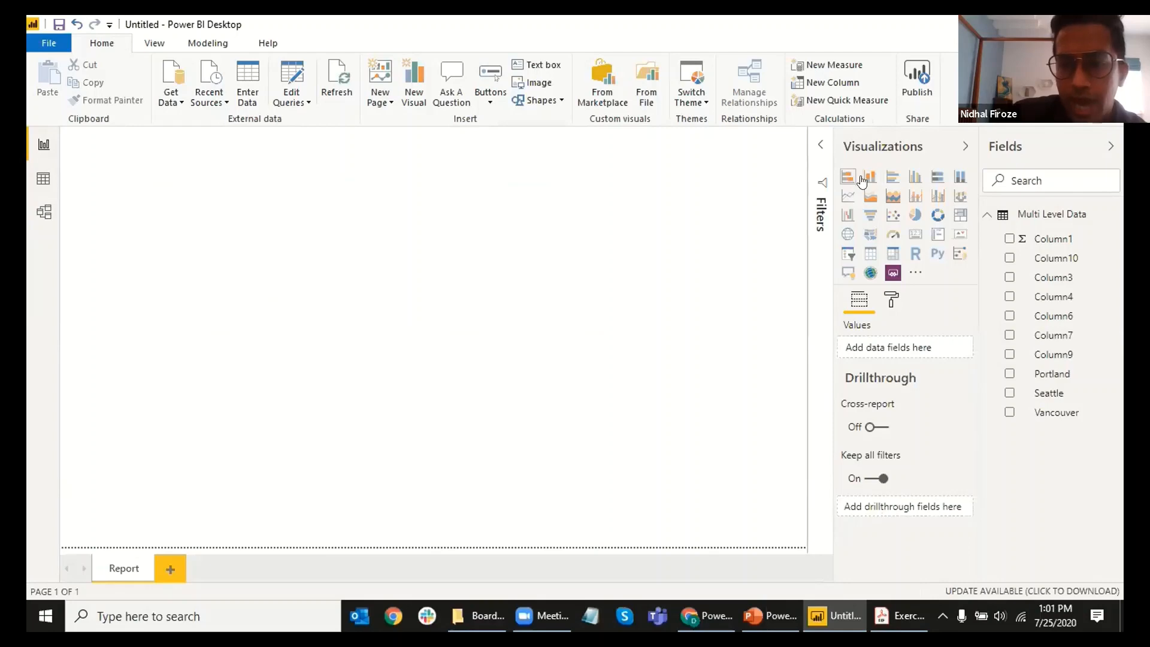
{"action": "left_click", "coordinate": [965, 147]}
{"action": "left_click", "coordinate": [938, 148]}
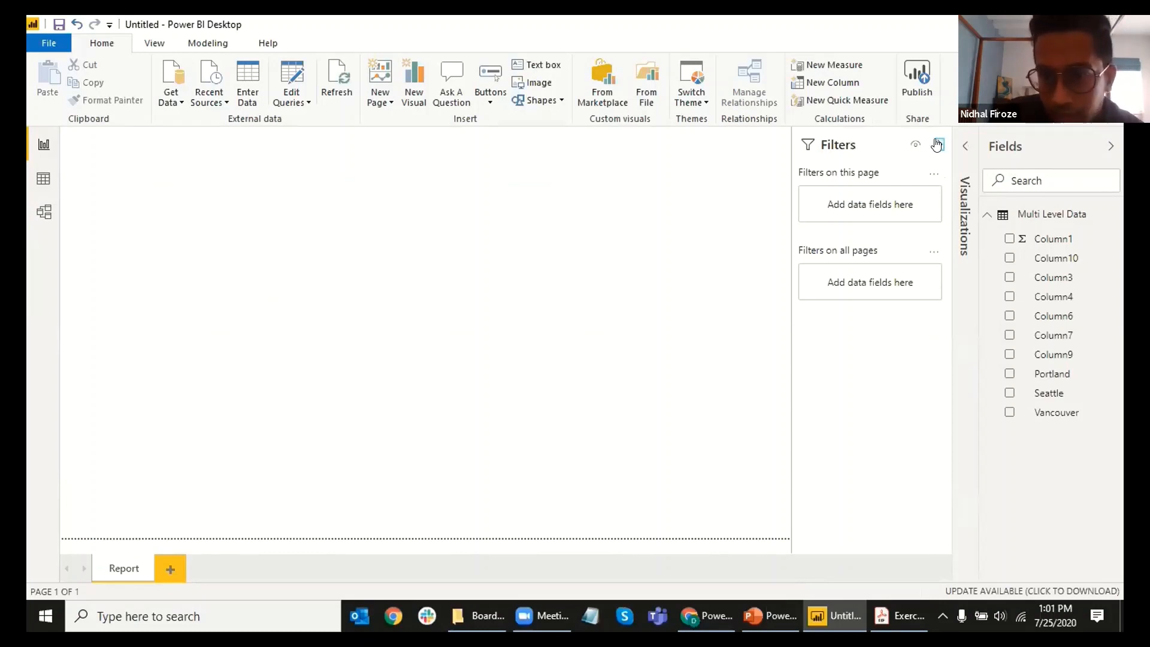
{"action": "left_click", "coordinate": [938, 144]}
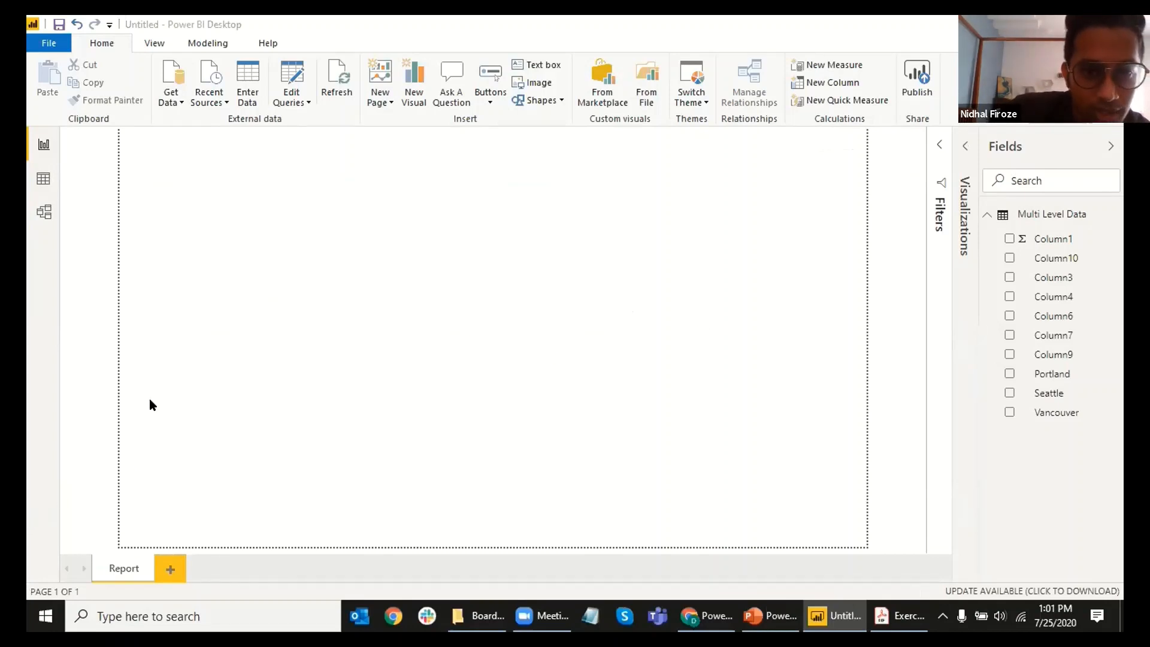
{"action": "left_click", "coordinate": [1107, 148]}
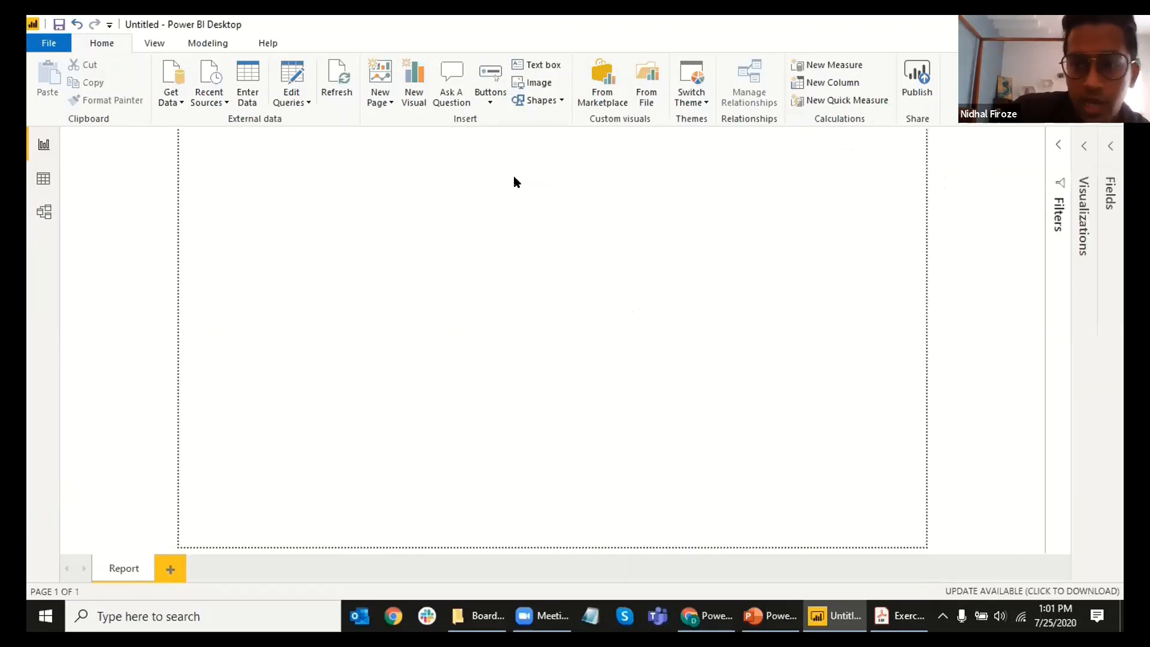
Step: Open the Multi Level Data query in the Power Query Editor and switch back to the report window
{"action": "left_click", "coordinate": [292, 75]}
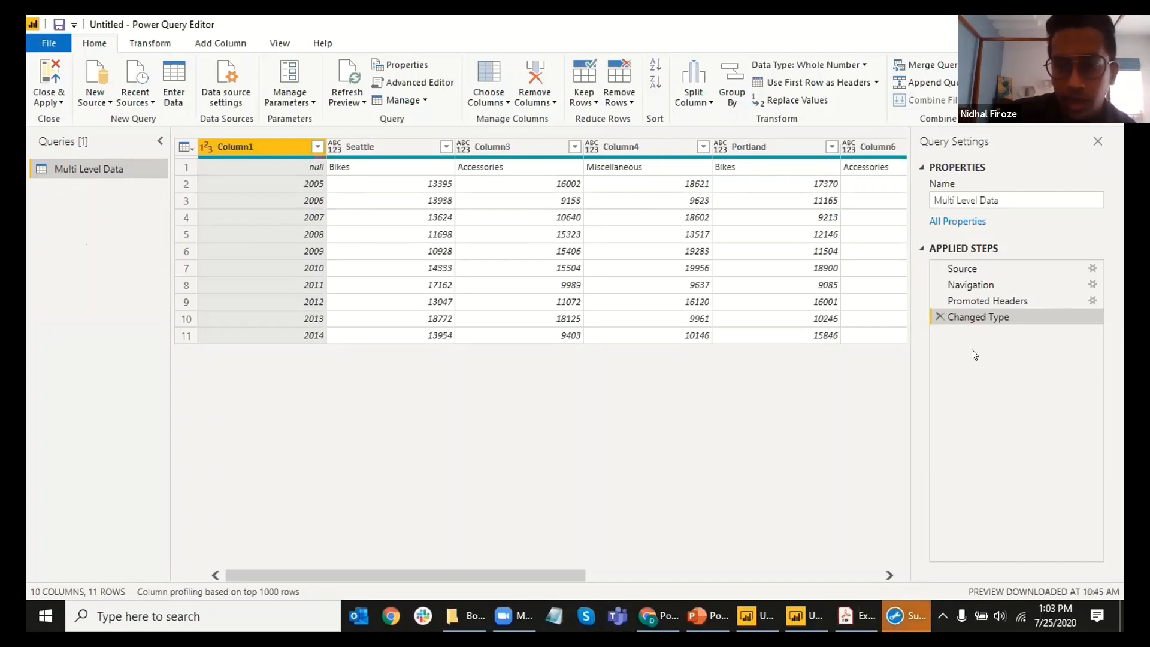
{"action": "left_click", "coordinate": [806, 616]}
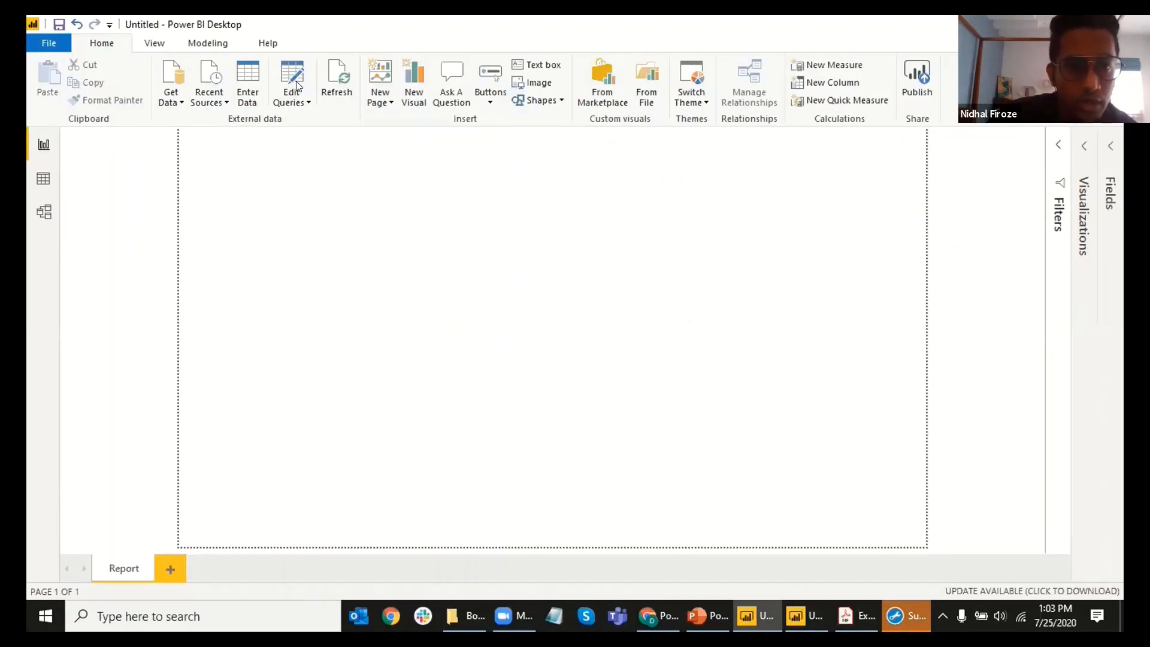
{"action": "left_click", "coordinate": [288, 82]}
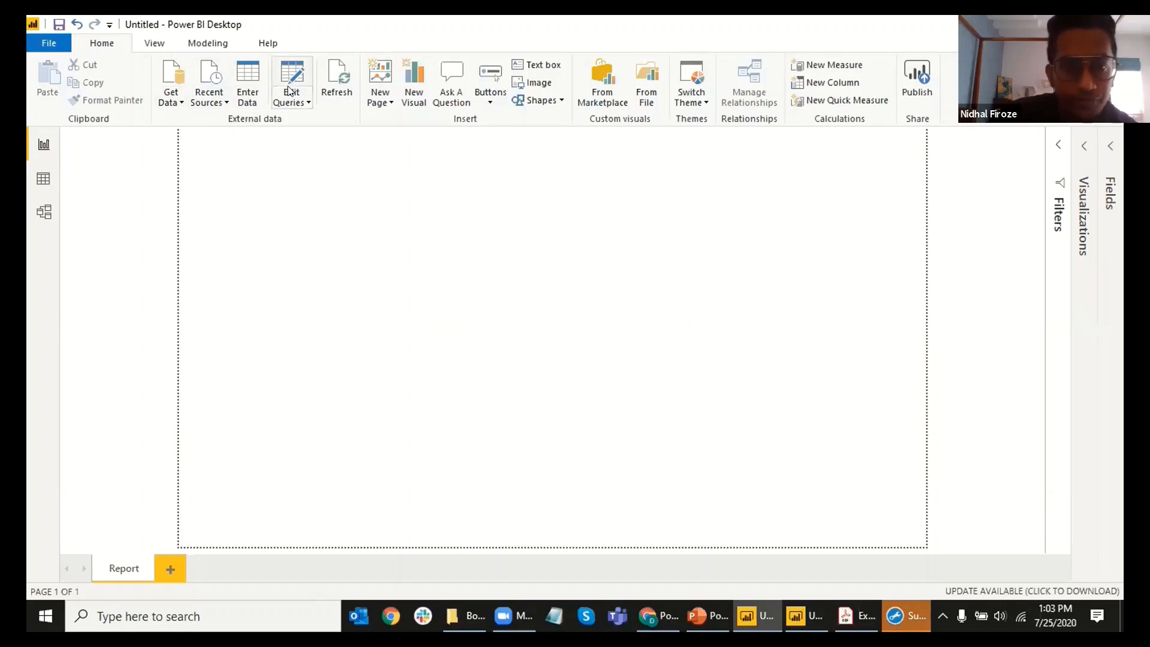
Step: Look over the report window's view commands and return to the home commands
{"action": "left_click", "coordinate": [154, 44]}
{"action": "left_click", "coordinate": [209, 43]}
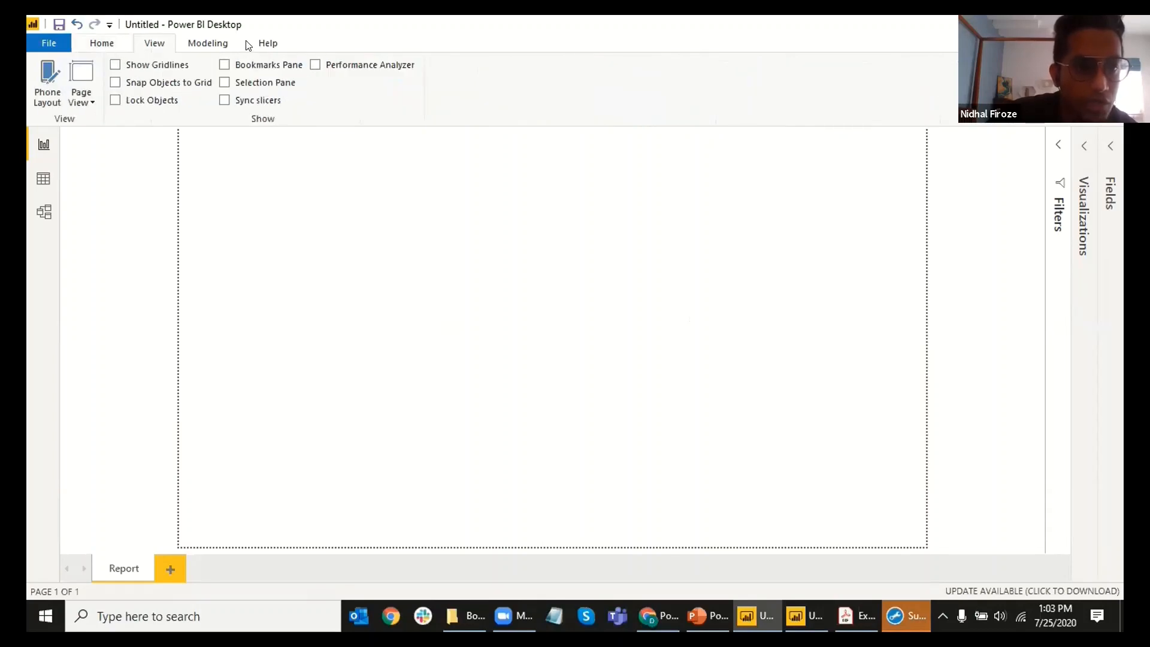
{"action": "left_click", "coordinate": [105, 46]}
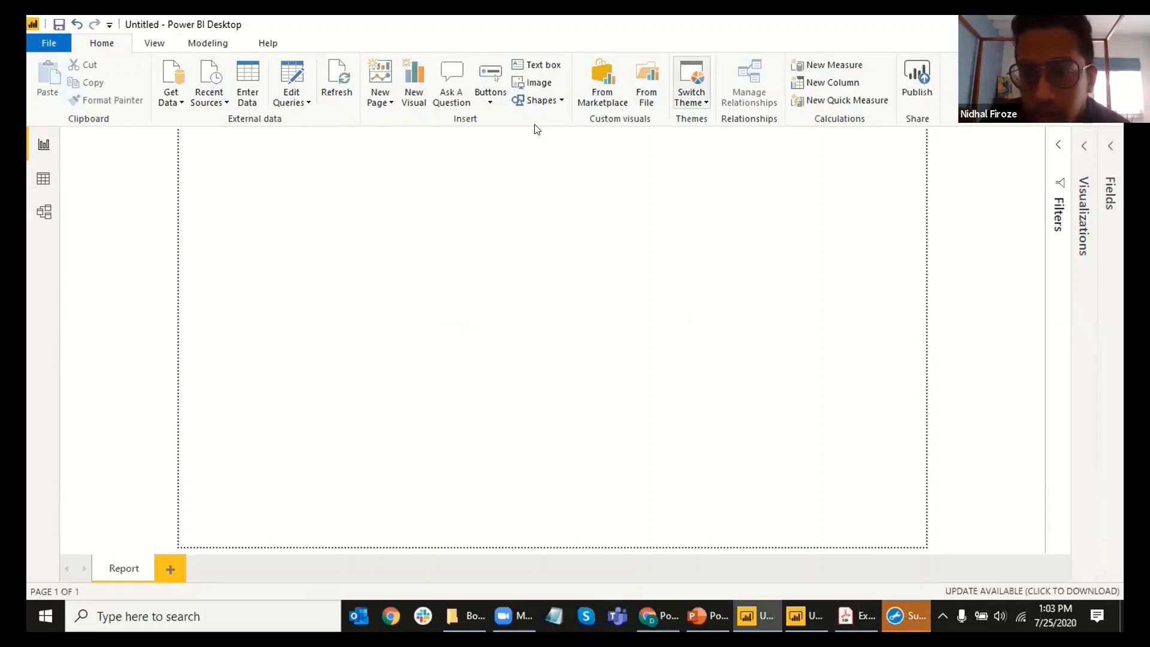
{"action": "left_click", "coordinate": [781, 227]}
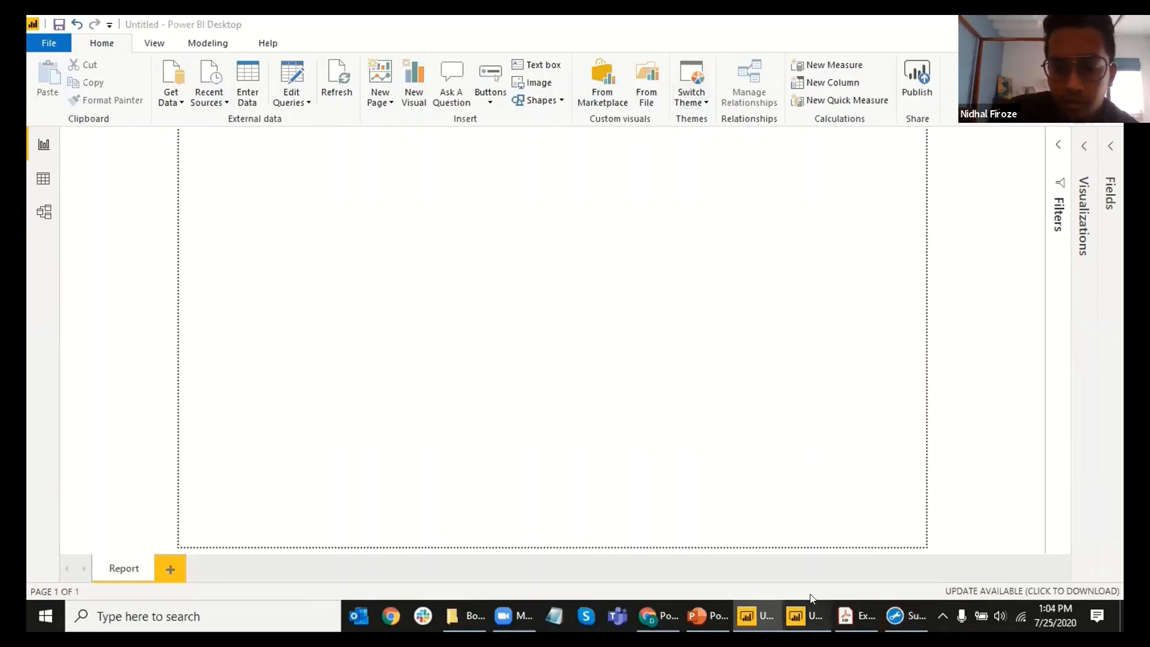
Step: Switch to the Power Query Editor and inspect the Source step's Excel file settings and file browser, leaving them without changes
{"action": "left_click", "coordinate": [809, 614]}
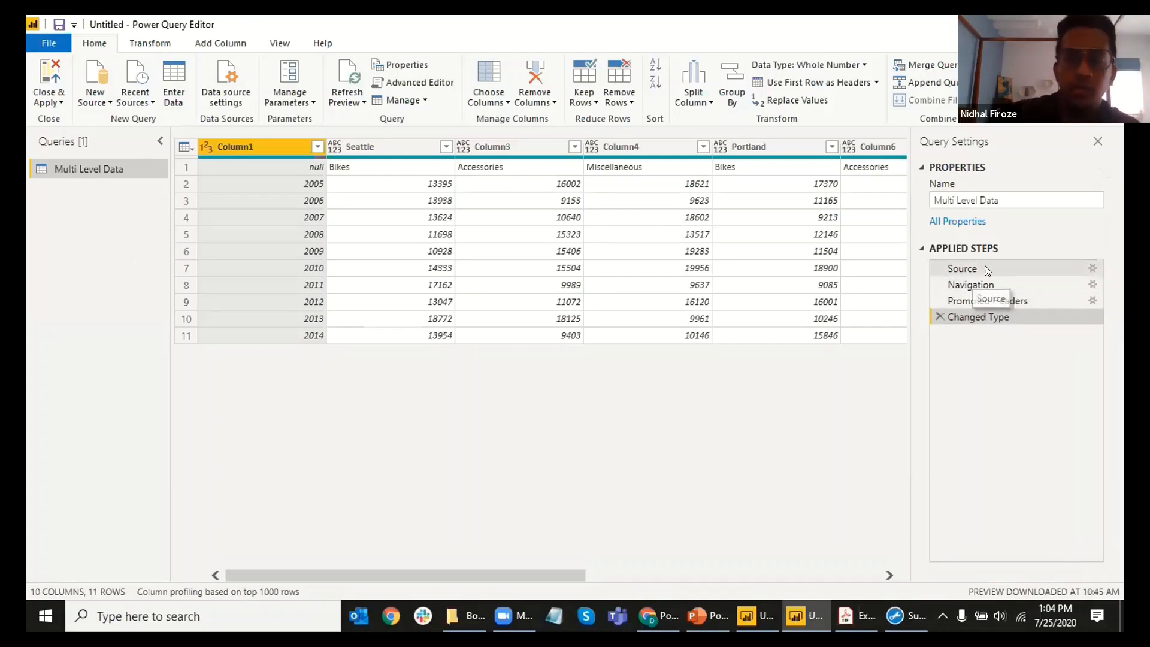
{"action": "left_click", "coordinate": [1092, 267]}
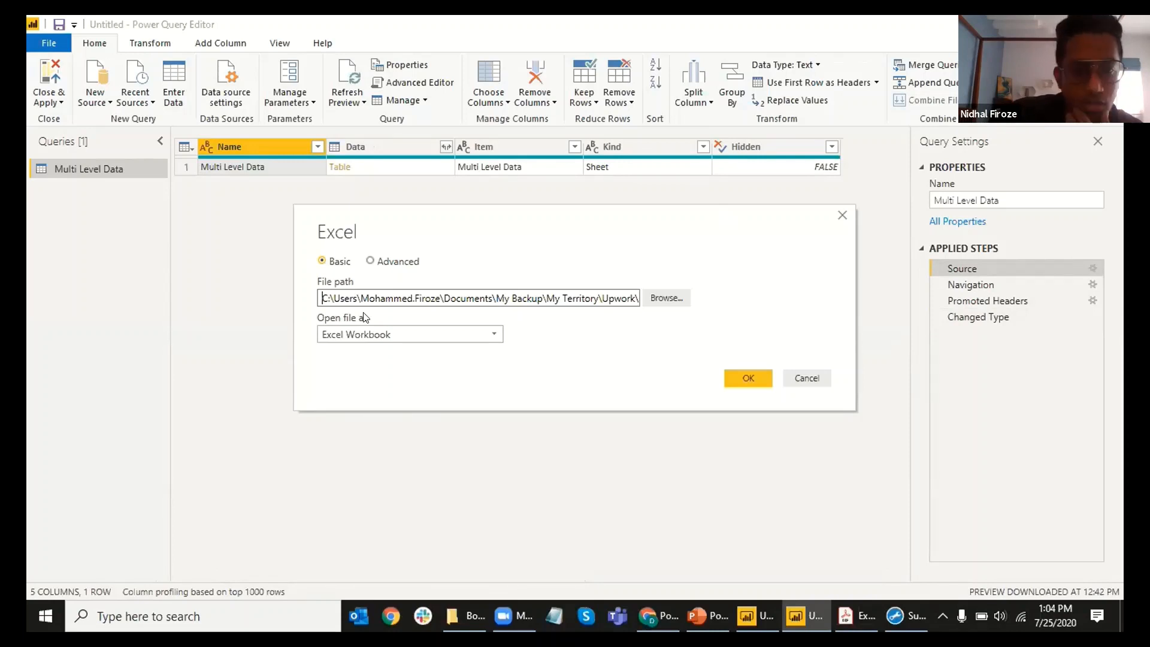
{"action": "left_click", "coordinate": [657, 297]}
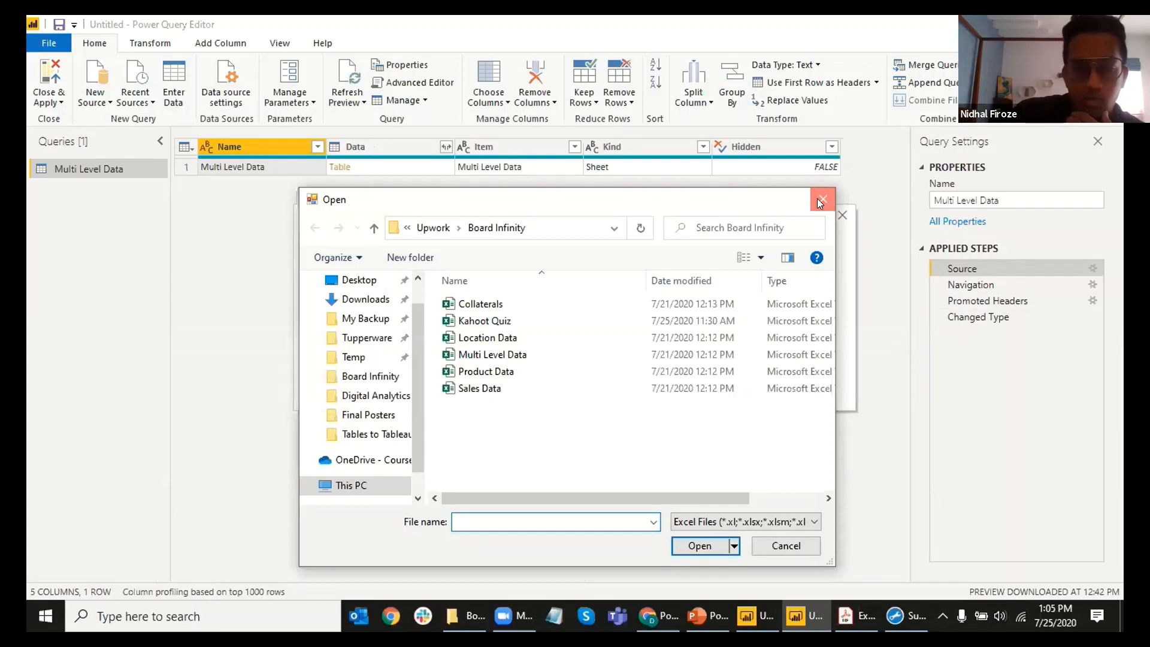
{"action": "left_click", "coordinate": [820, 200]}
{"action": "left_click", "coordinate": [842, 215]}
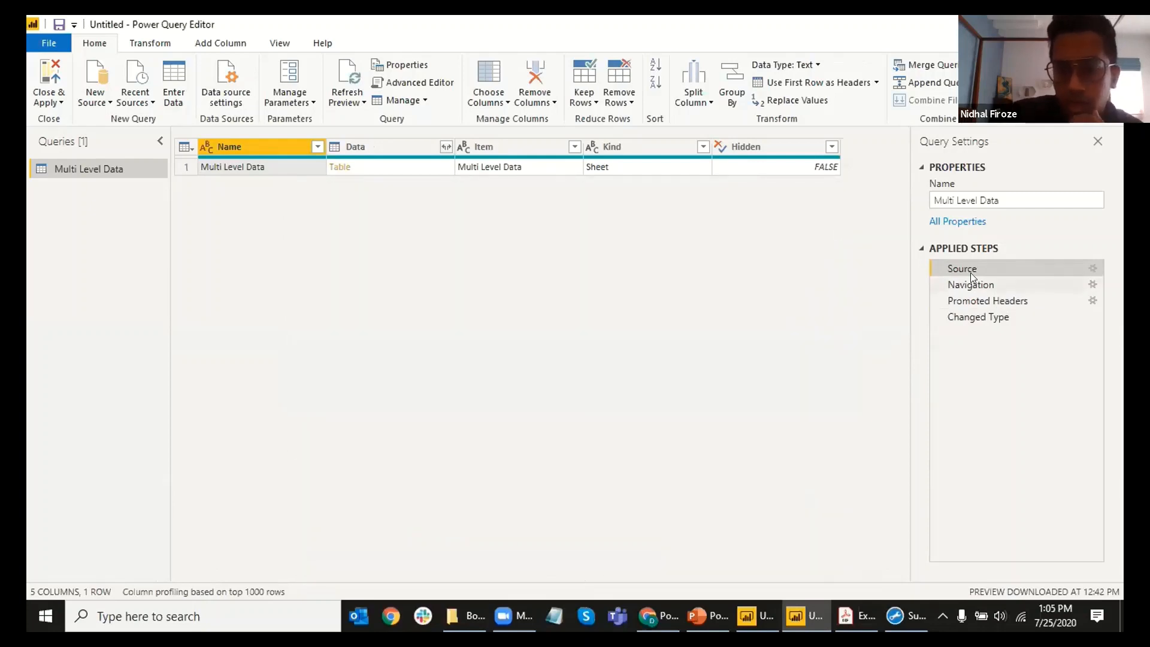
Step: Inspect the Navigation step and its resource settings without changing them, and view the Promoted Headers step's result
{"action": "left_click", "coordinate": [982, 285]}
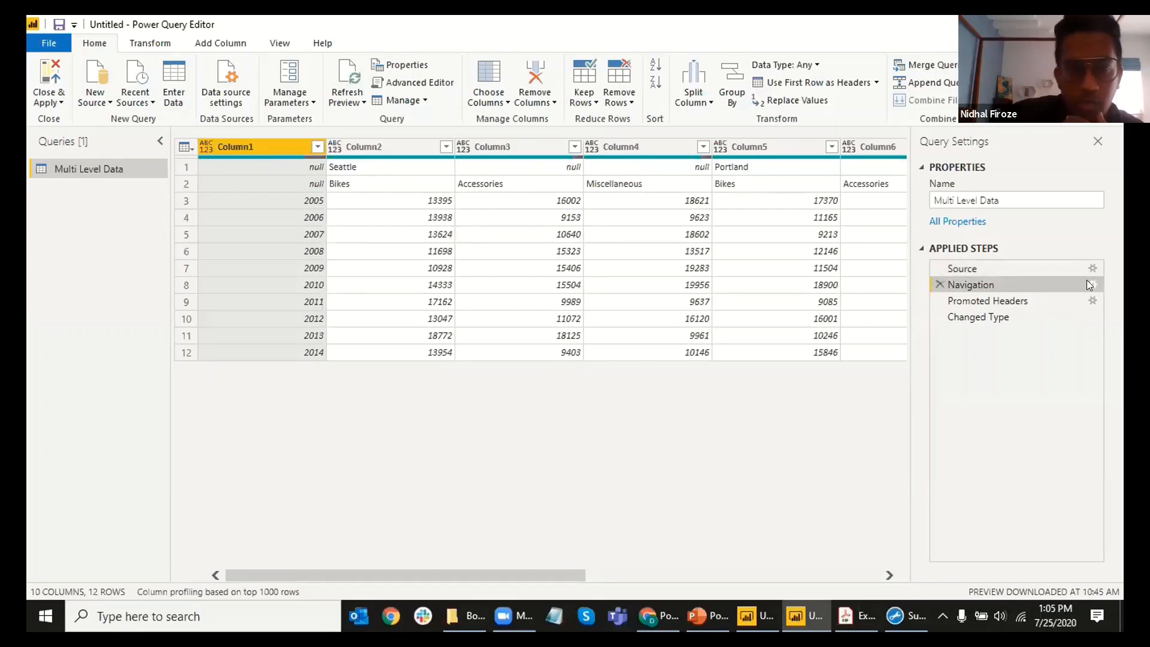
{"action": "left_click", "coordinate": [1089, 283]}
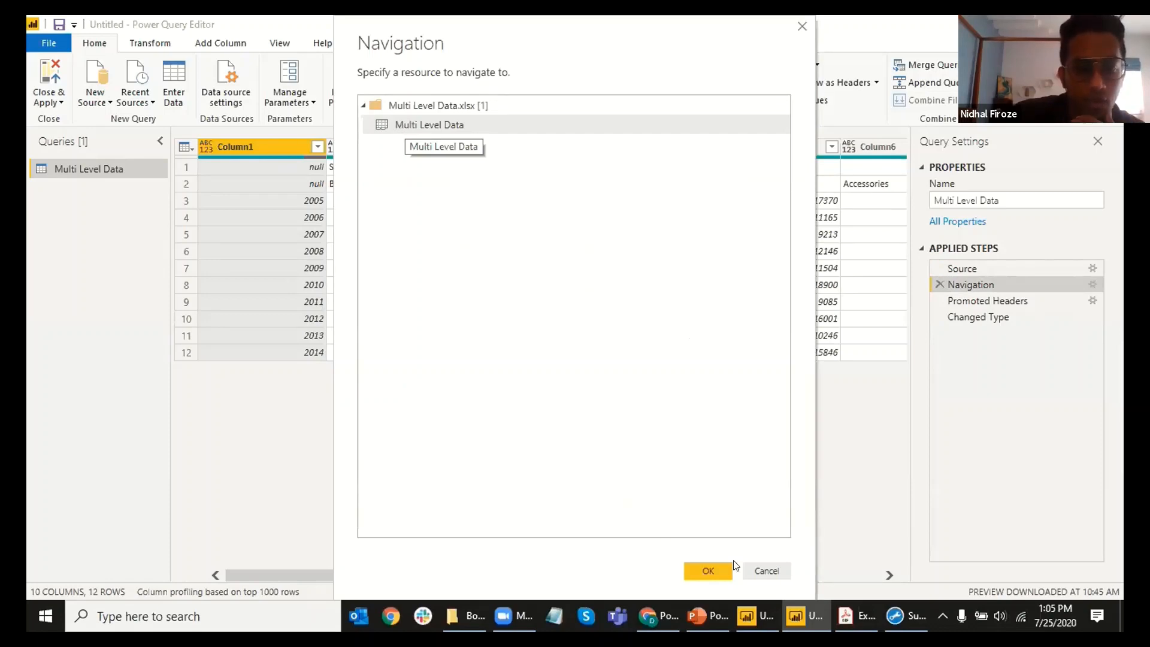
{"action": "left_click", "coordinate": [754, 571]}
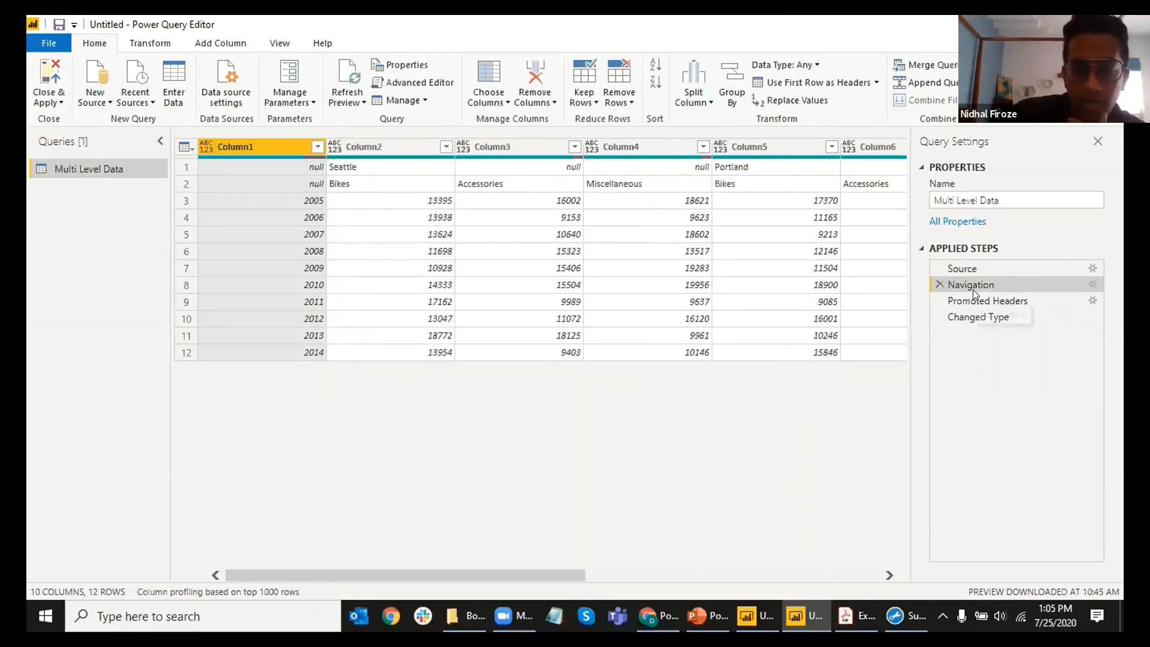
{"action": "left_click", "coordinate": [989, 301]}
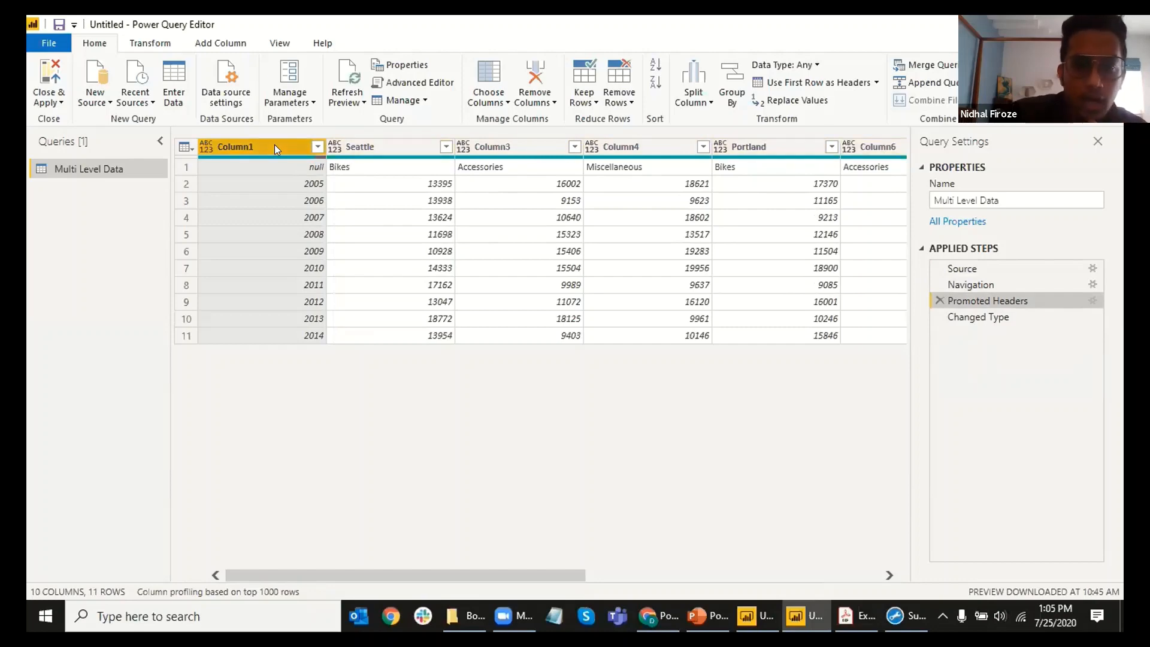
Step: Examine the Changed Type step's result, the data type options of the Seattle column, and the remaining columns
{"action": "left_click", "coordinate": [986, 316]}
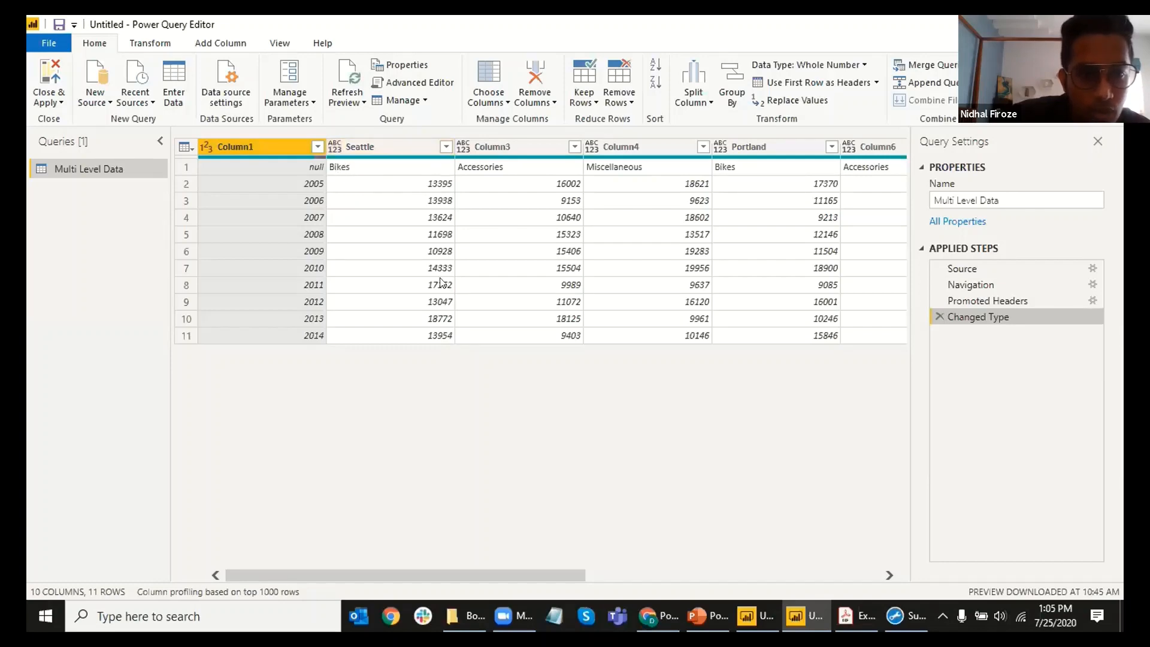
{"action": "left_click", "coordinate": [335, 146]}
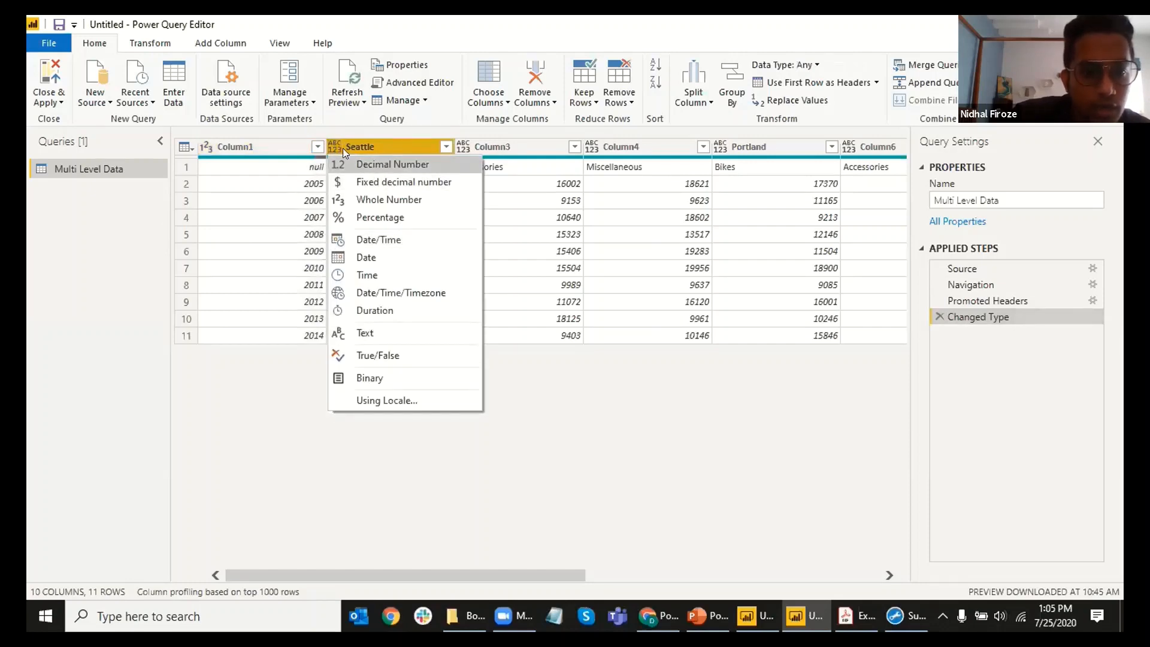
{"action": "left_click", "coordinate": [534, 396]}
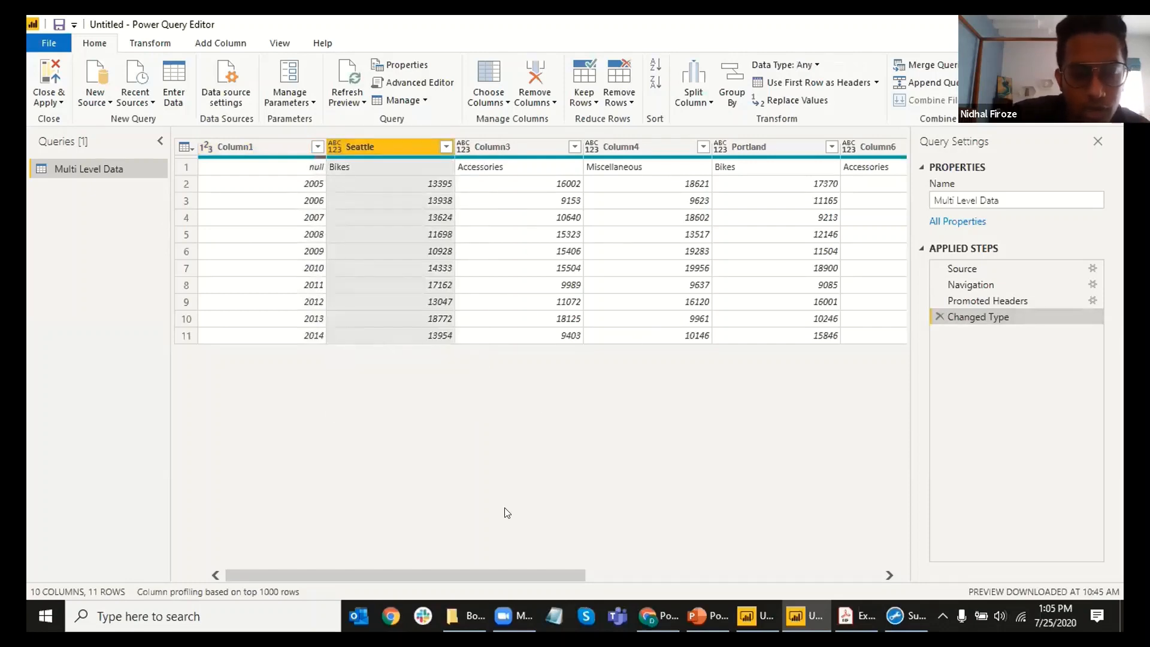
{"action": "left_click_drag", "start_coordinate": [455, 577], "coordinate": [461, 552]}
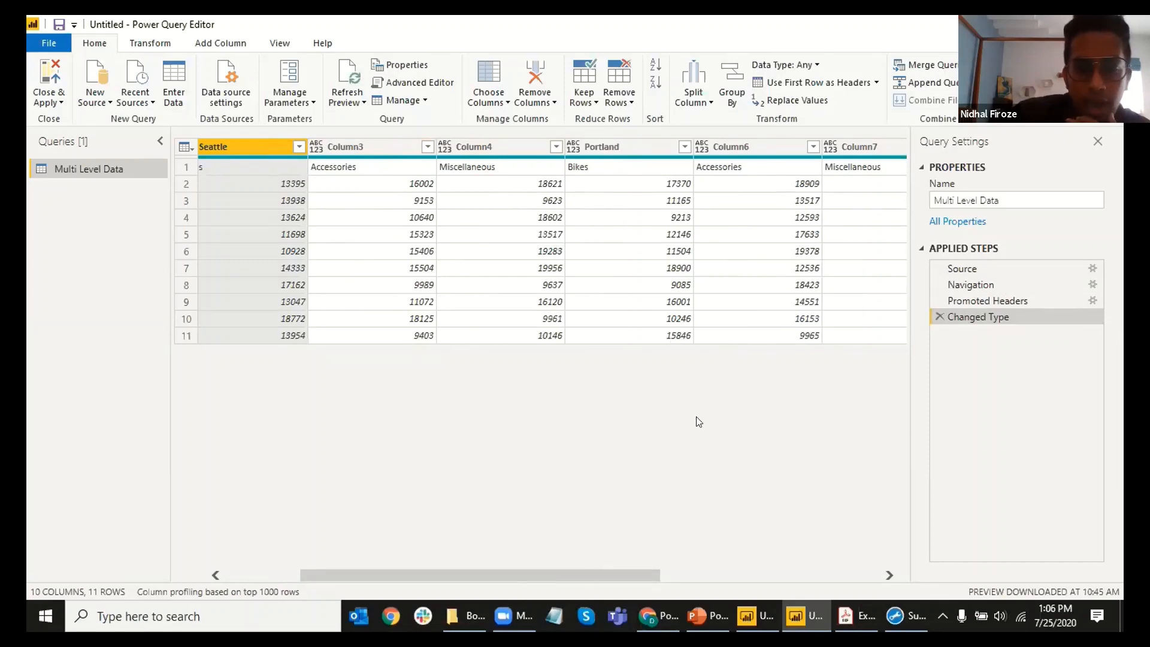
{"action": "left_click_drag", "start_coordinate": [597, 569], "coordinate": [715, 563]}
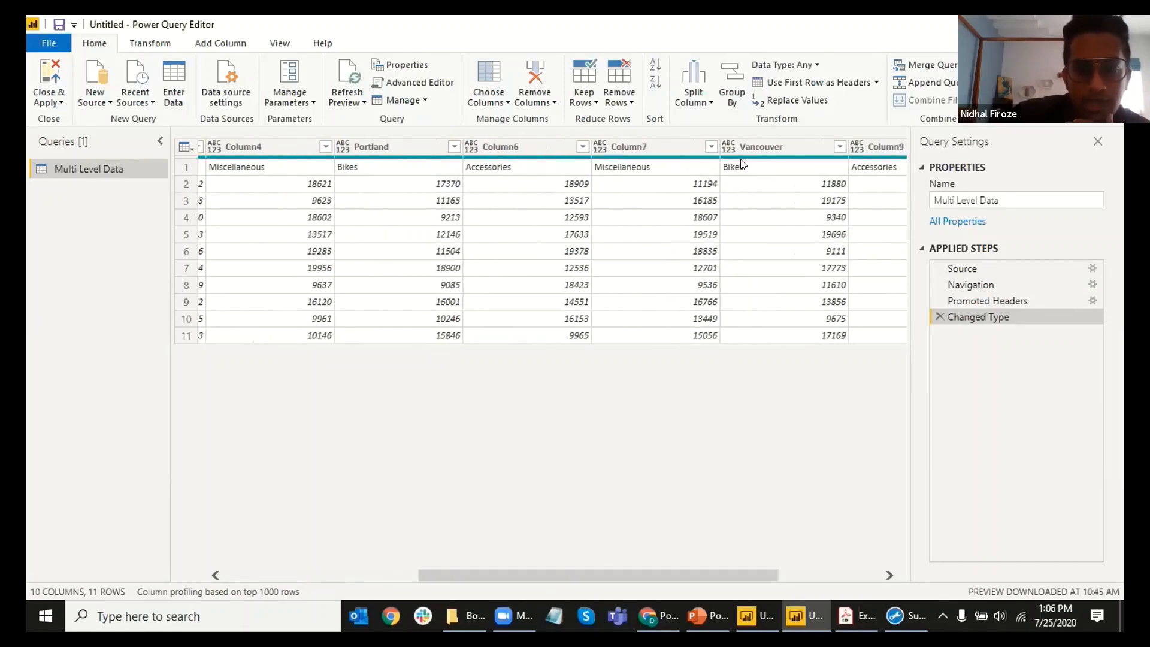
{"action": "left_click_drag", "start_coordinate": [482, 578], "coordinate": [289, 577]}
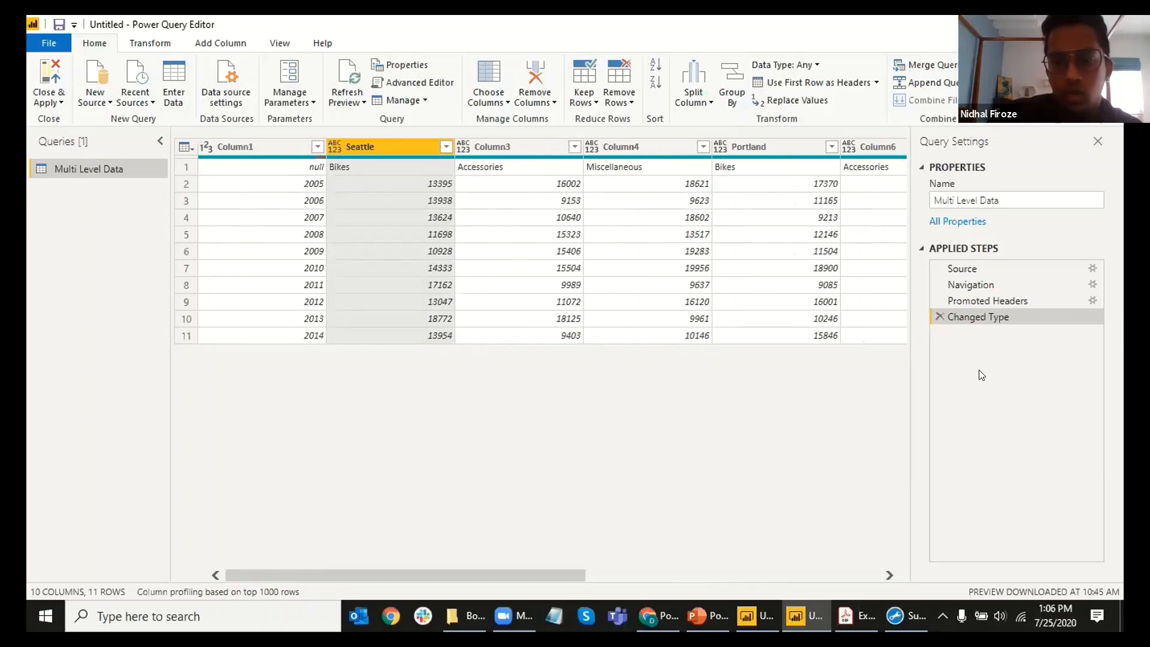
Step: Delete the Changed Type and Promoted Headers steps from the Multi Level Data query
{"action": "left_click", "coordinate": [939, 317]}
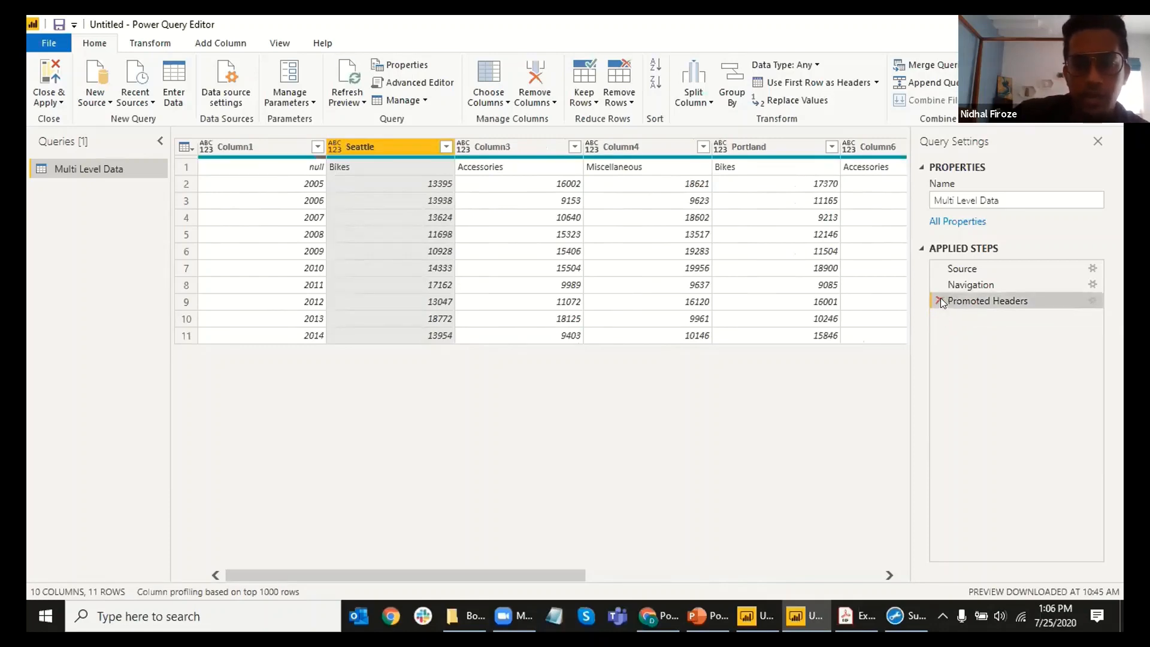
{"action": "left_click", "coordinate": [940, 301]}
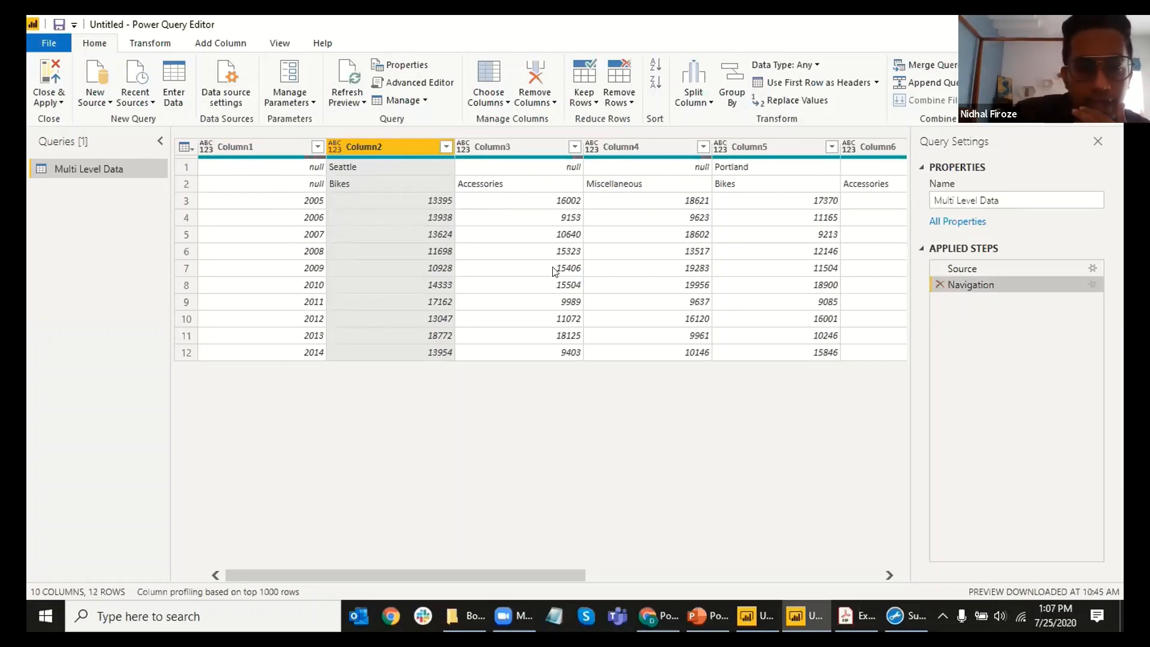
{"action": "left_click", "coordinate": [431, 237]}
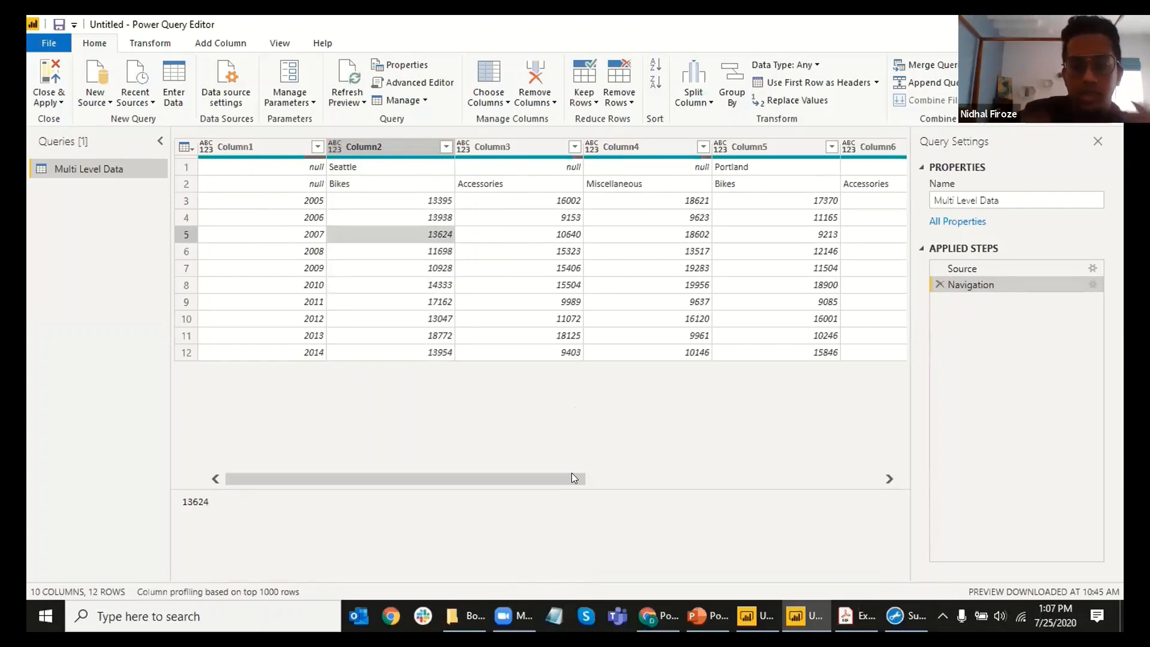
Step: Transpose the table and use its first row as headers
{"action": "left_click", "coordinate": [148, 43]}
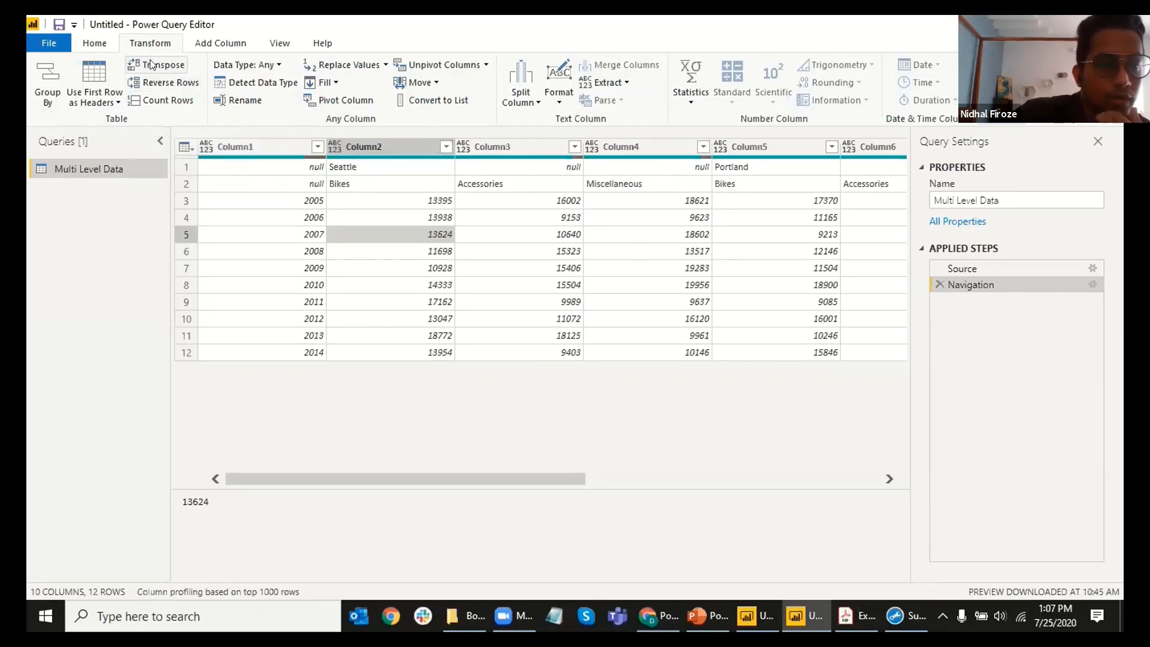
{"action": "left_click", "coordinate": [151, 65]}
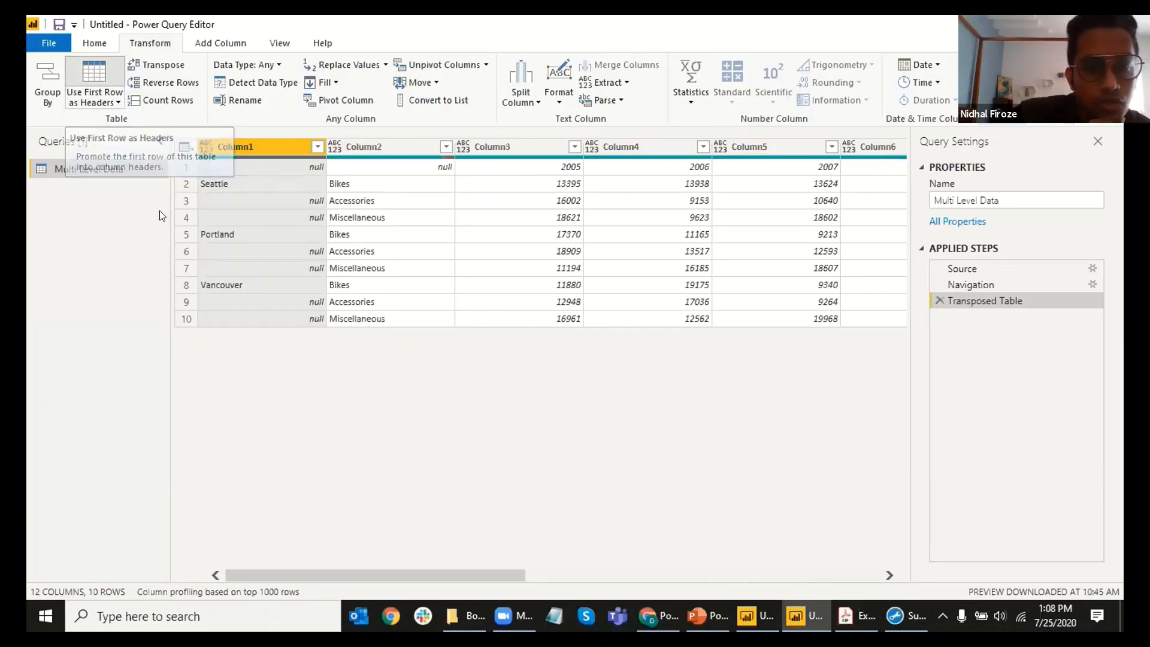
{"action": "left_click", "coordinate": [92, 74]}
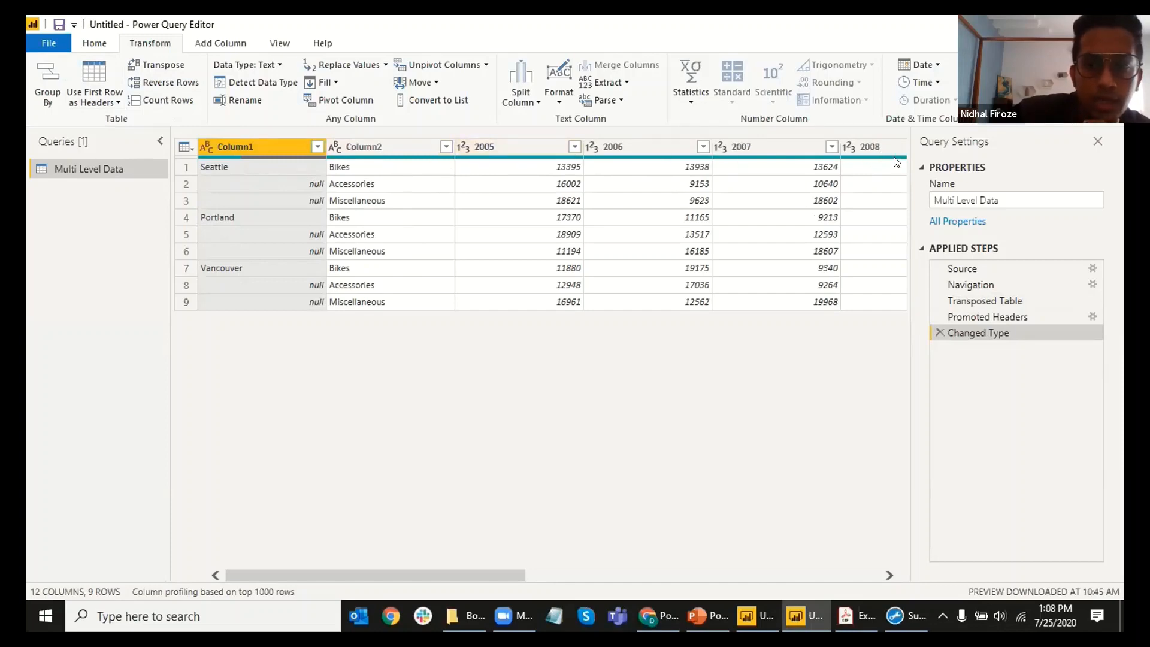
{"action": "left_click_drag", "start_coordinate": [509, 574], "coordinate": [440, 550]}
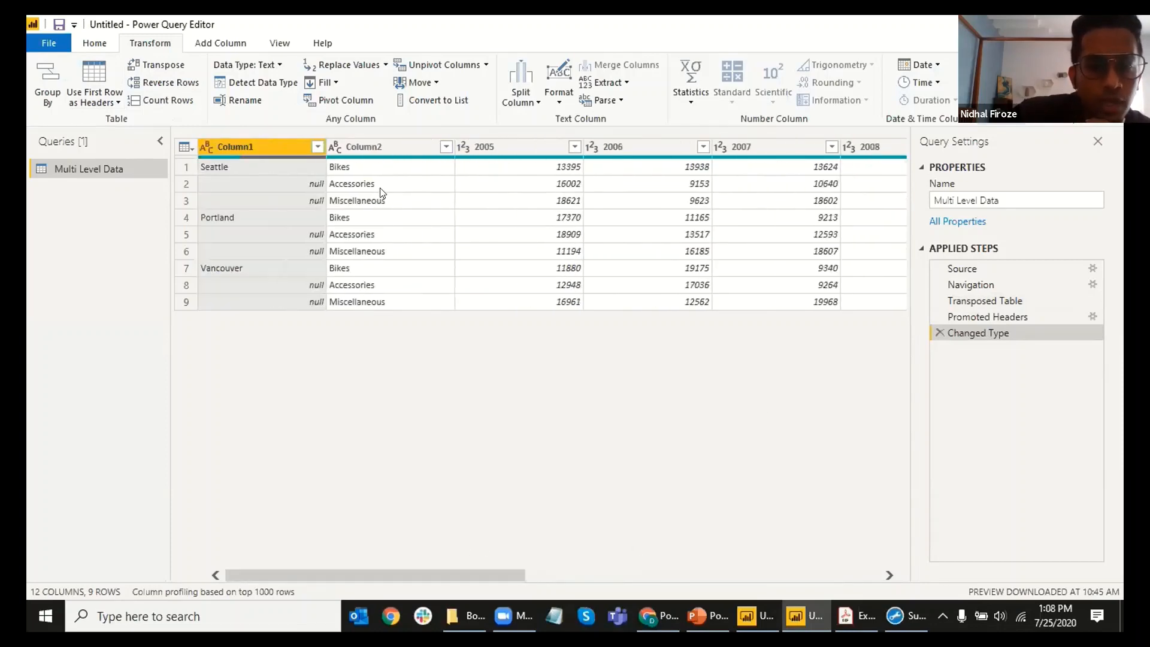
Step: Rename Column1 as City and Column2 as Category
{"action": "double_click", "coordinate": [225, 146]}
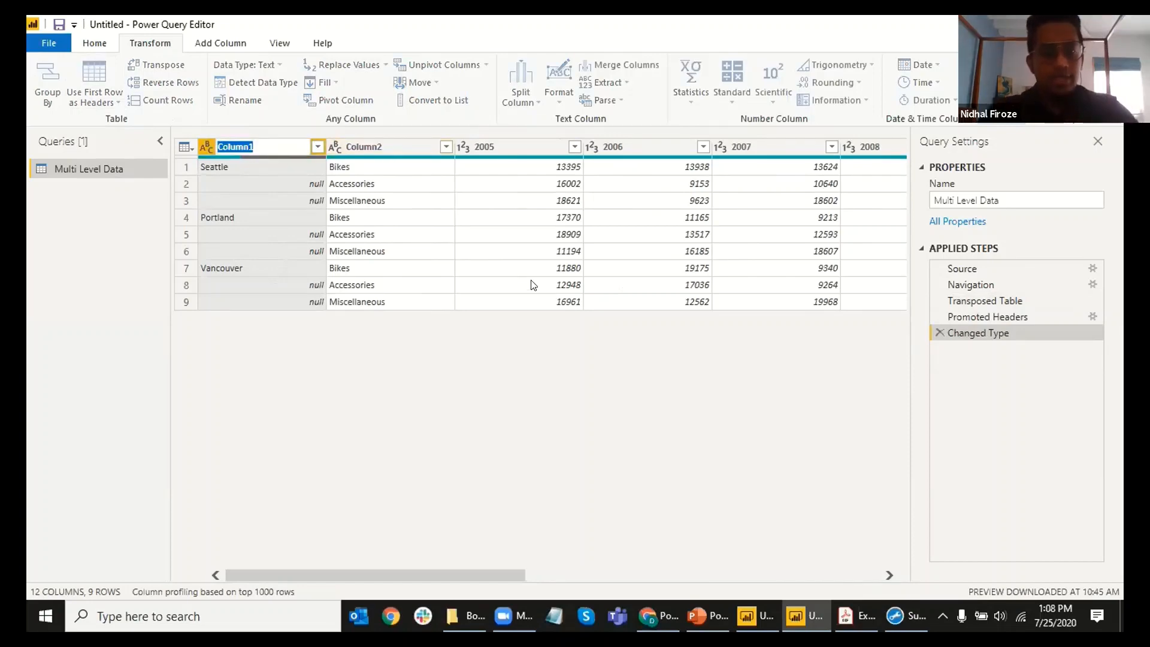
{"action": "type", "text": "City"}
{"action": "key", "text": "Return"}
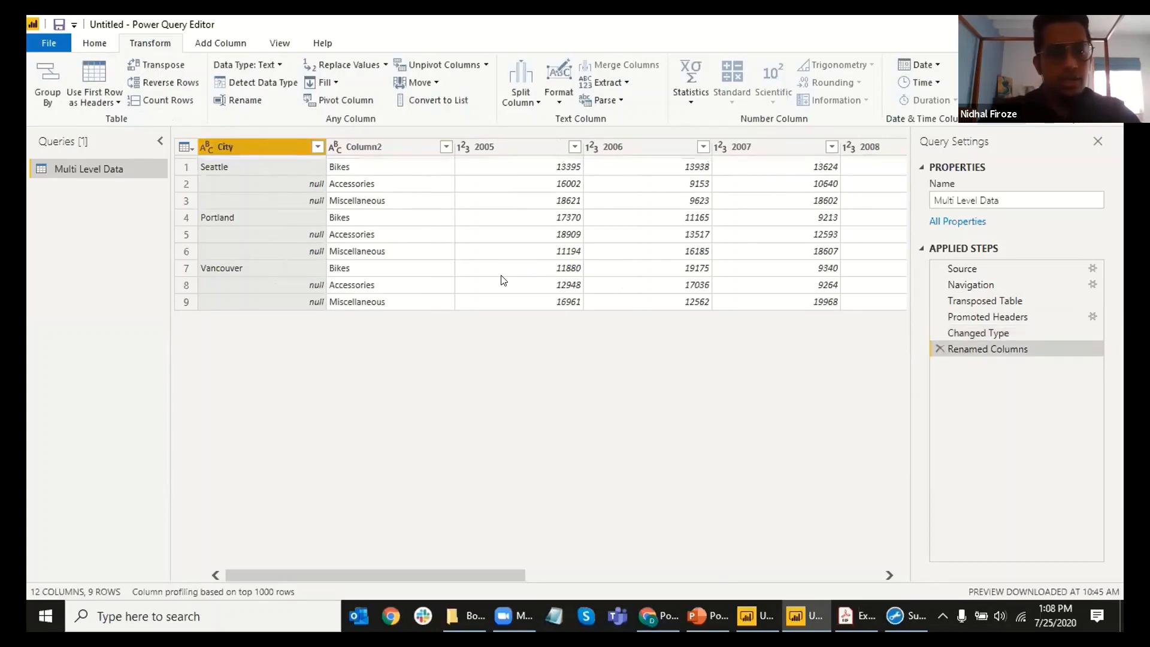
{"action": "left_click", "coordinate": [371, 182]}
{"action": "left_click", "coordinate": [367, 146]}
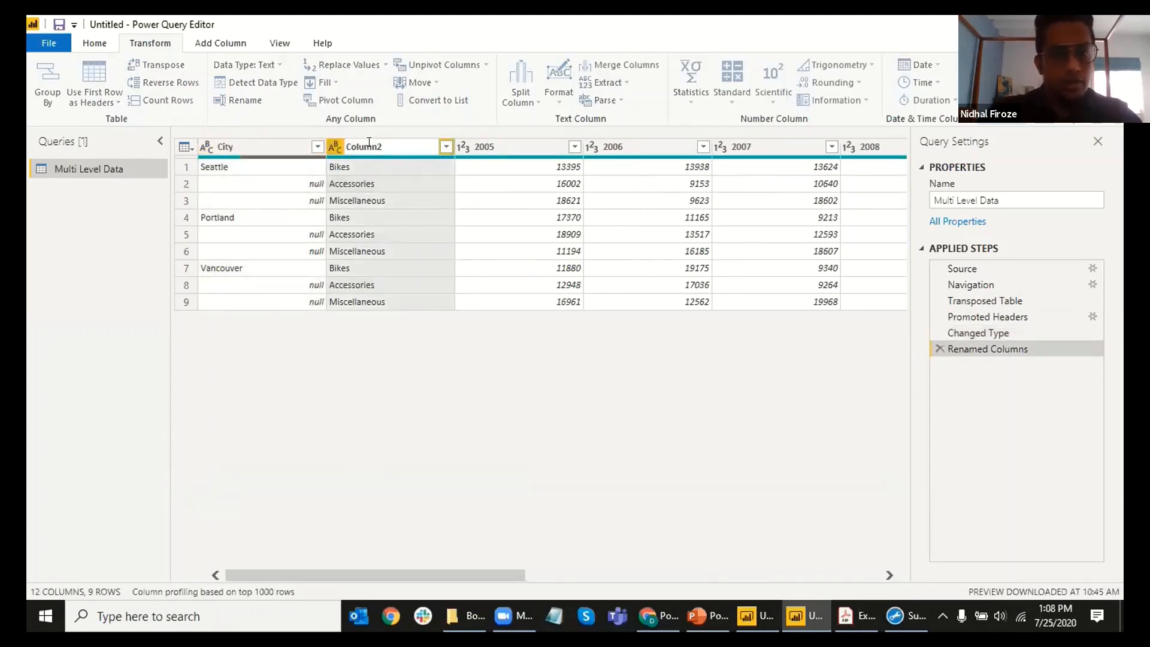
{"action": "double_click", "coordinate": [362, 146]}
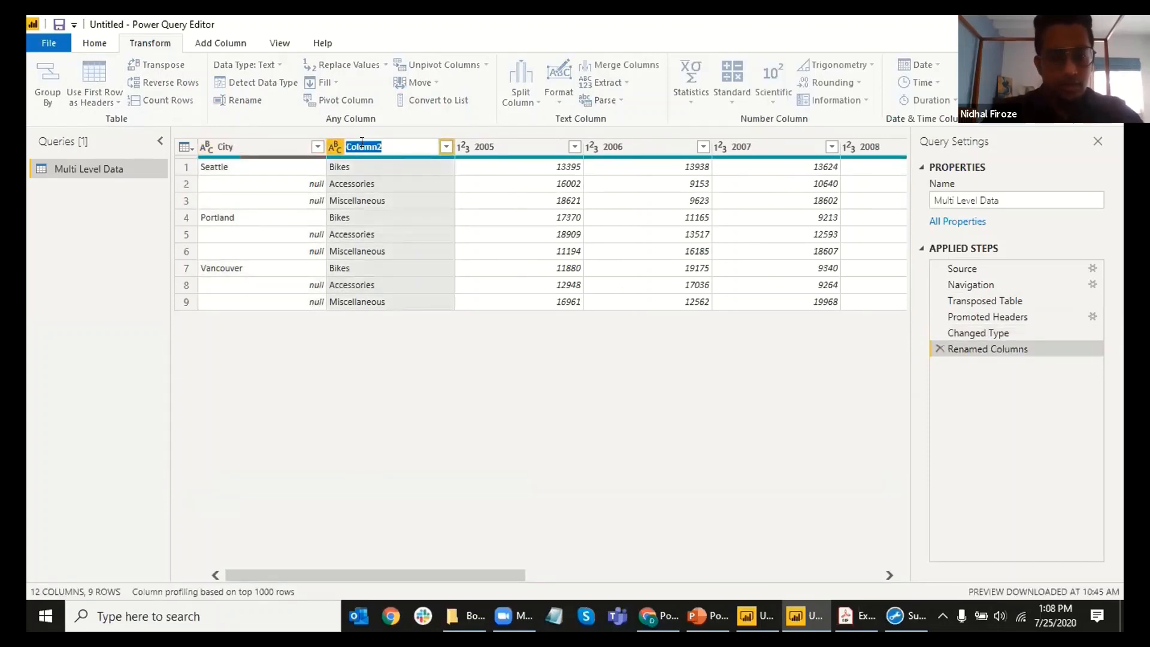
{"action": "type", "text": "Category"}
{"action": "key", "text": "Return"}
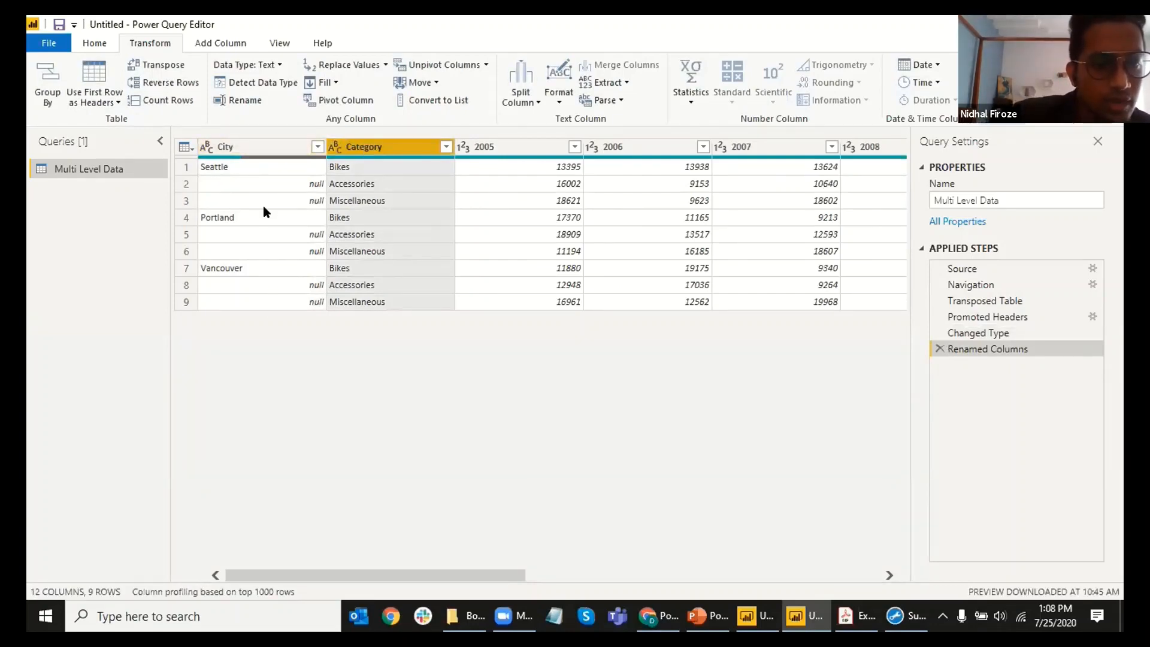
Step: Fill the City column's values down into its null cells
{"action": "left_click", "coordinate": [249, 168]}
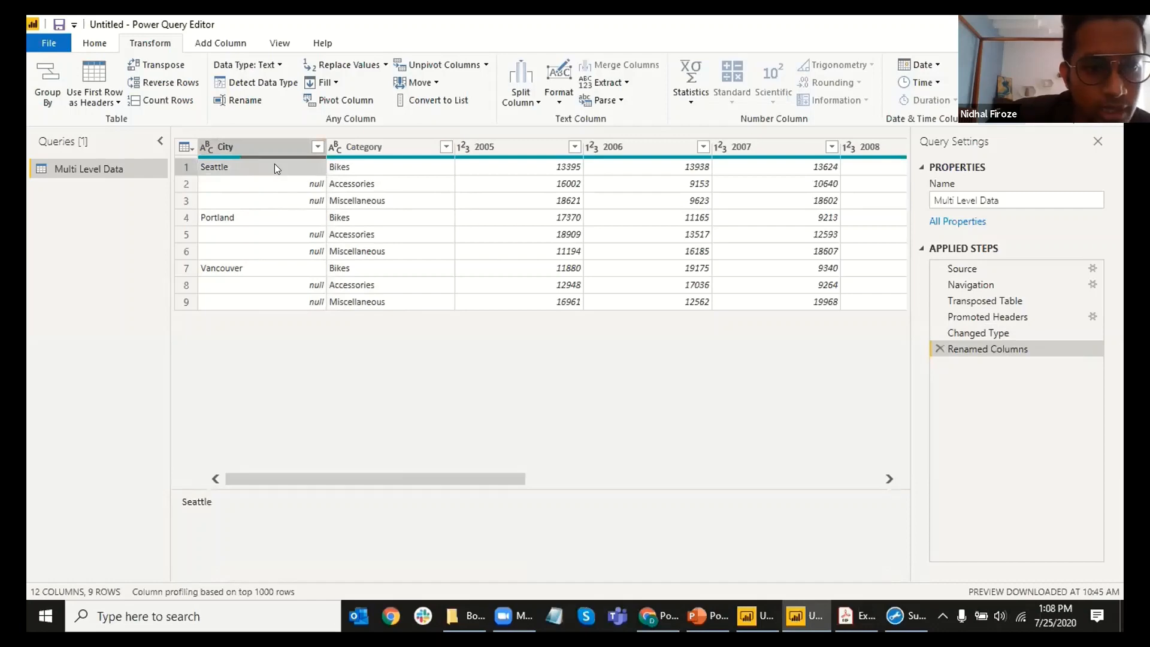
{"action": "left_click", "coordinate": [261, 202]}
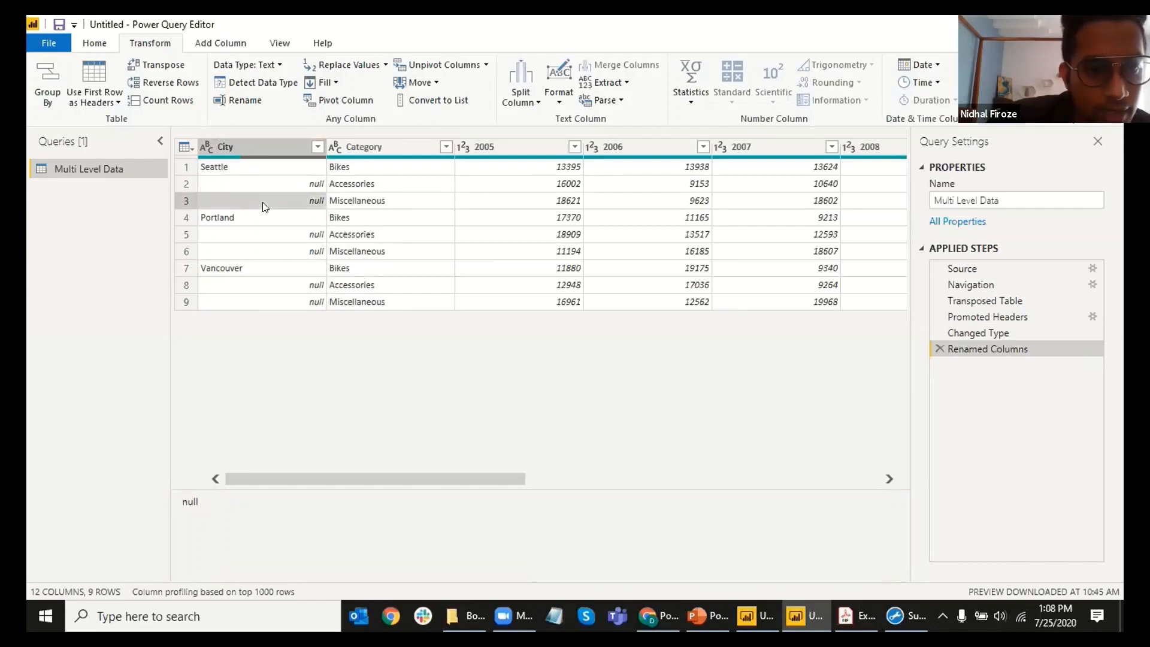
{"action": "left_click", "coordinate": [238, 174]}
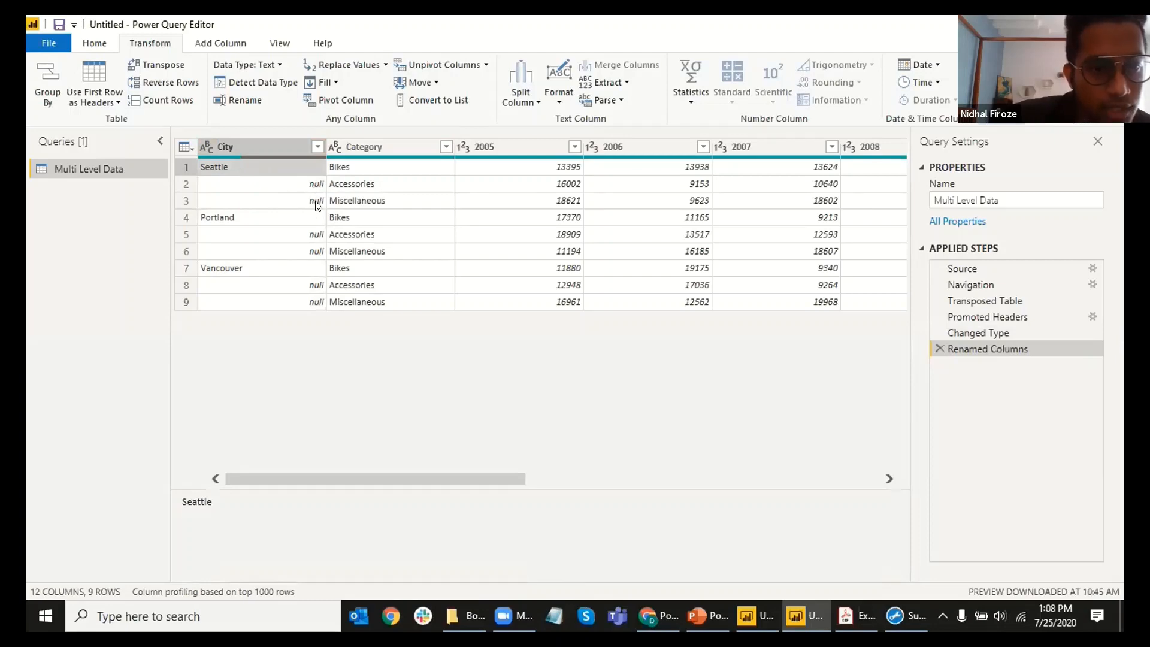
{"action": "left_click", "coordinate": [245, 145]}
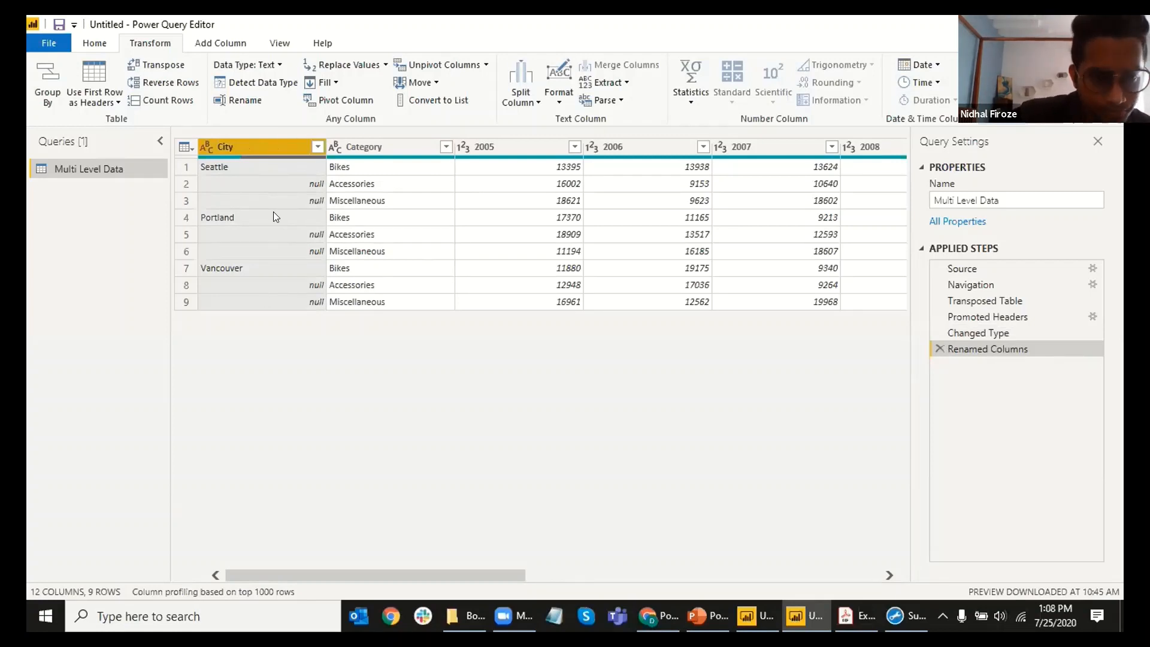
{"action": "left_click", "coordinate": [326, 82]}
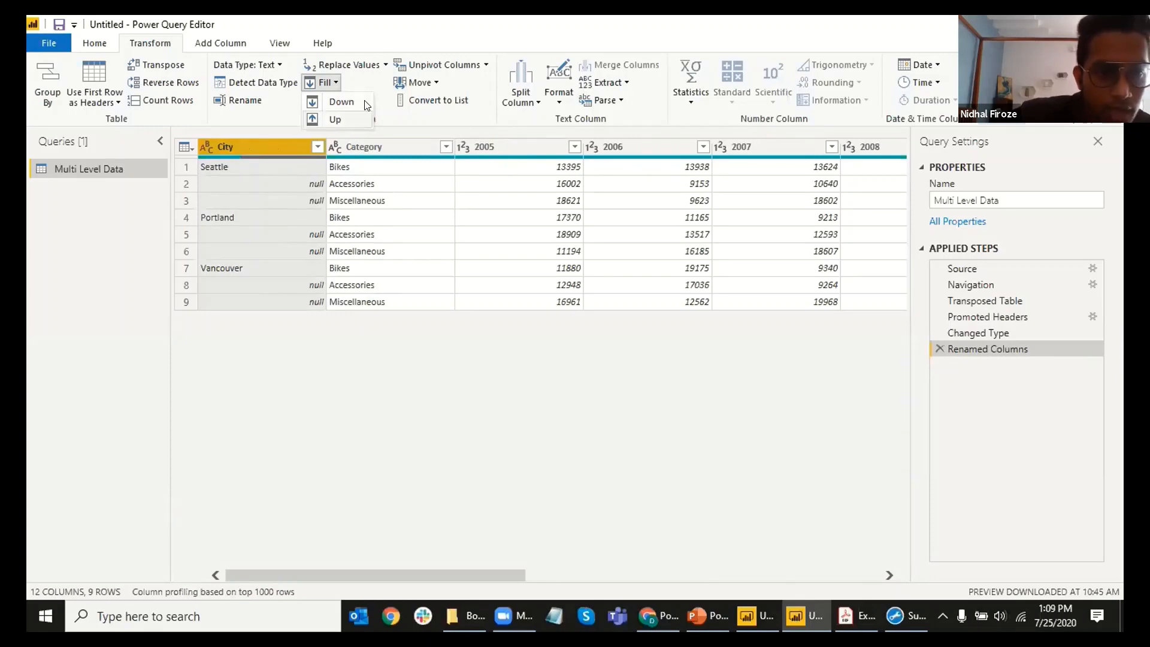
{"action": "left_click", "coordinate": [341, 103]}
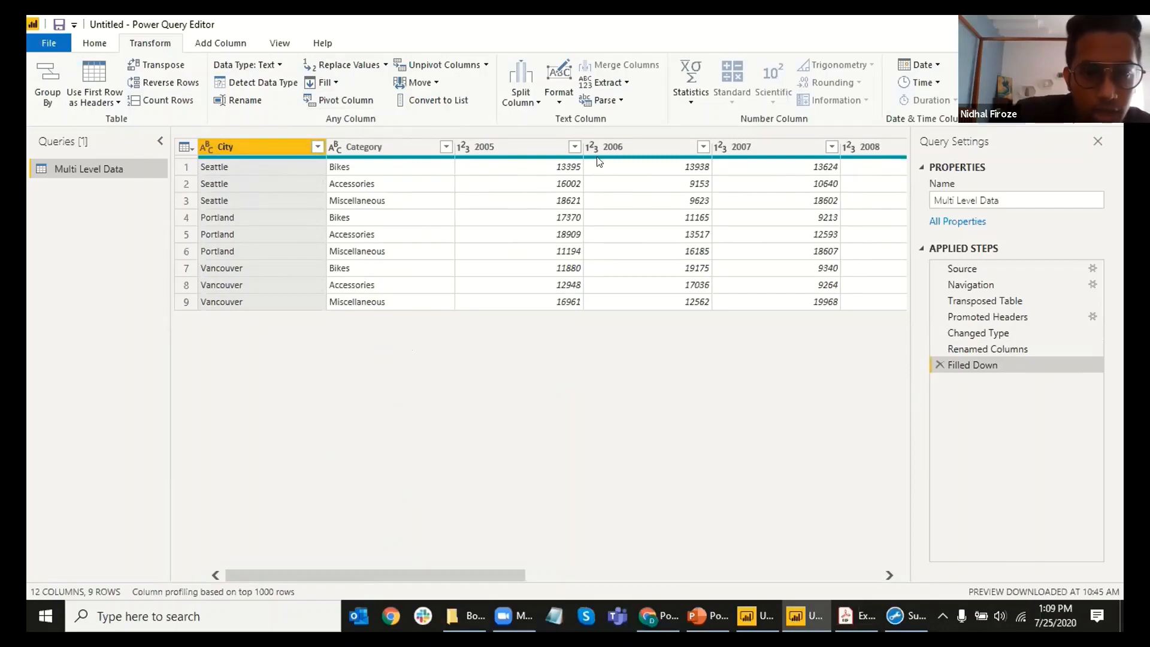
Step: Unpivot only the selected year columns, 2005 through 2014, in the Multi Level Data query
{"action": "left_click", "coordinate": [543, 146], "text": "ctrl"}
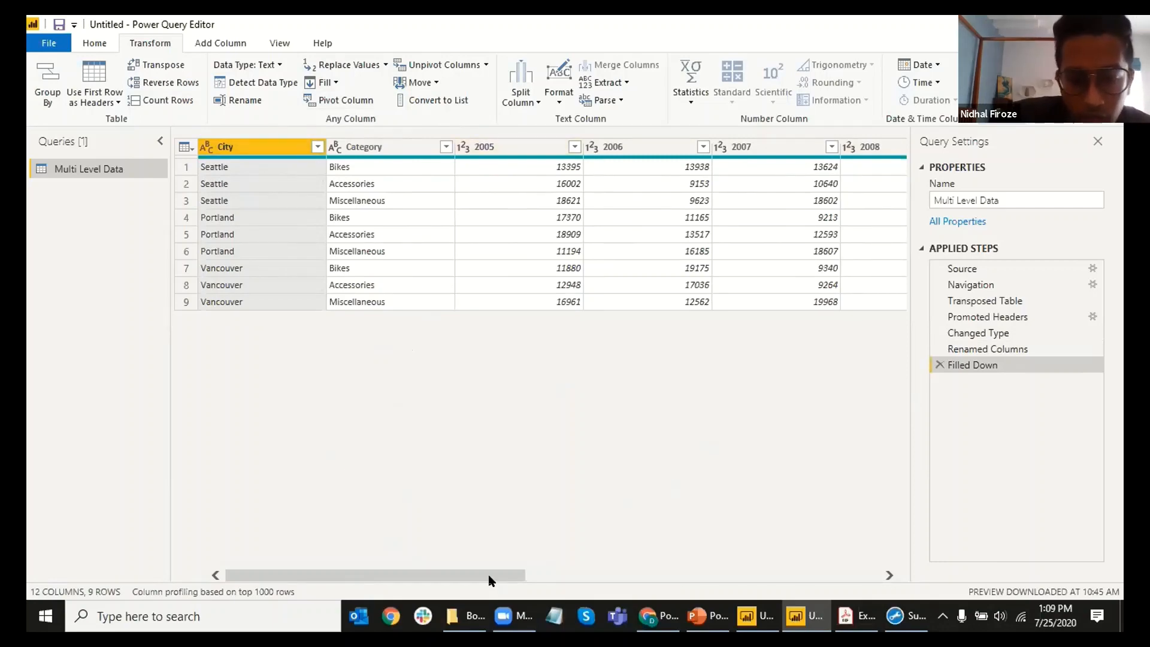
{"action": "left_click_drag", "start_coordinate": [495, 577], "coordinate": [573, 562]}
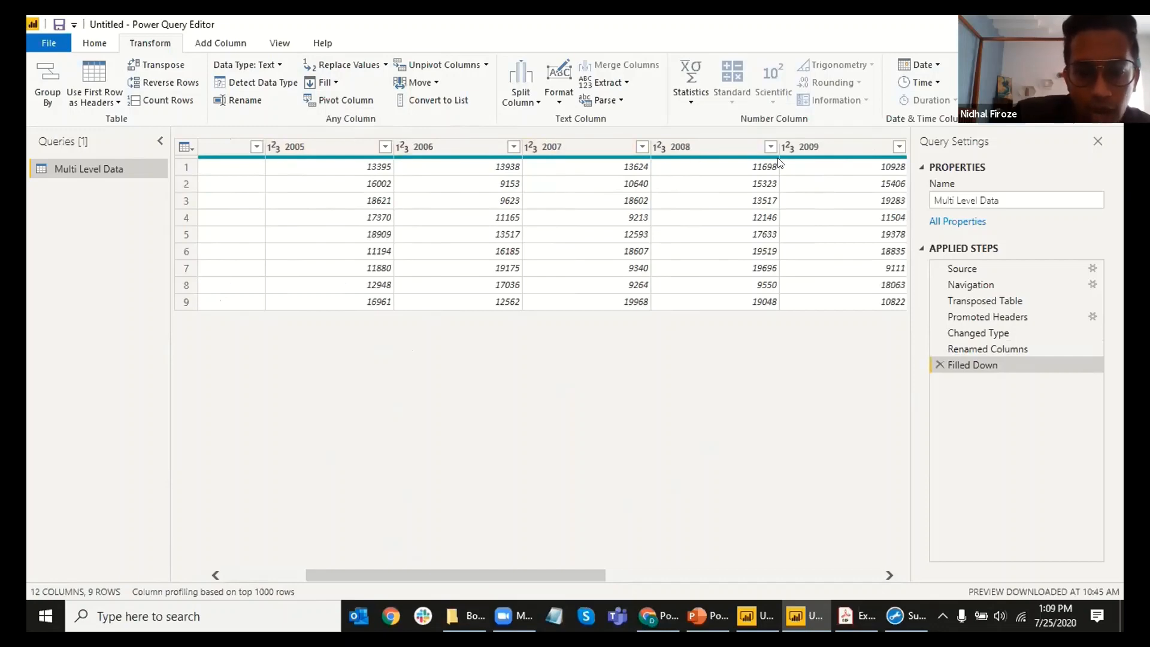
{"action": "mouse_move", "coordinate": [530, 568]}
{"action": "left_mouse_down"}
{"action": "mouse_move", "coordinate": [753, 567]}
{"action": "mouse_move", "coordinate": [503, 560]}
{"action": "mouse_move", "coordinate": [488, 569]}
{"action": "mouse_move", "coordinate": [532, 577]}
{"action": "left_mouse_up"}
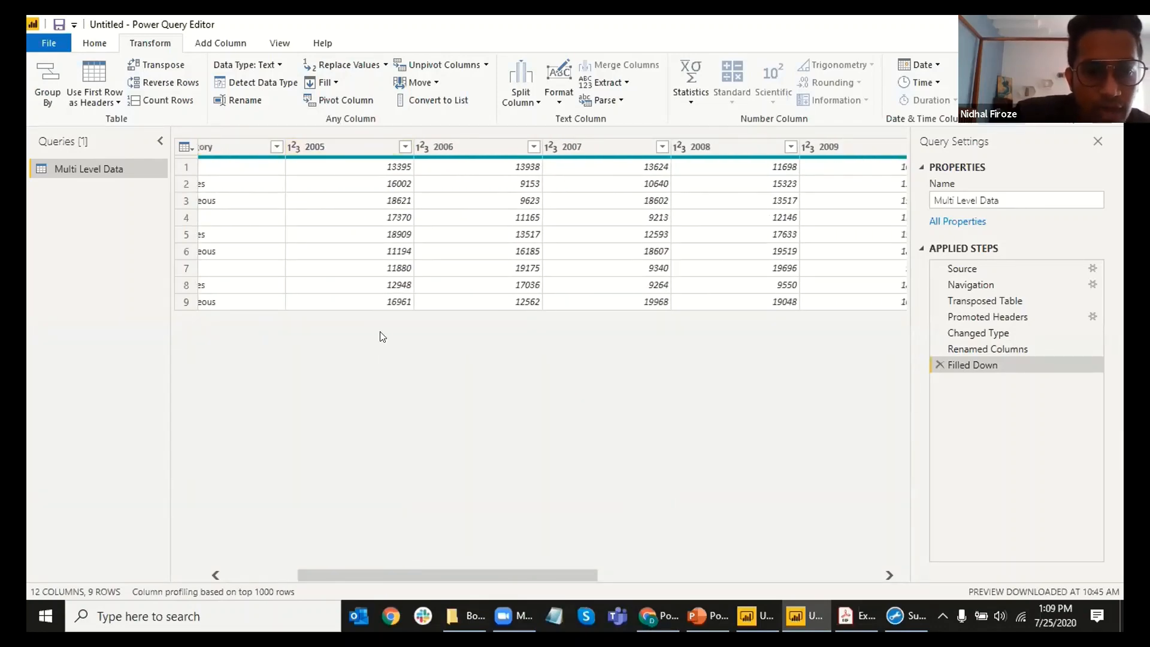
{"action": "left_click", "coordinate": [322, 147]}
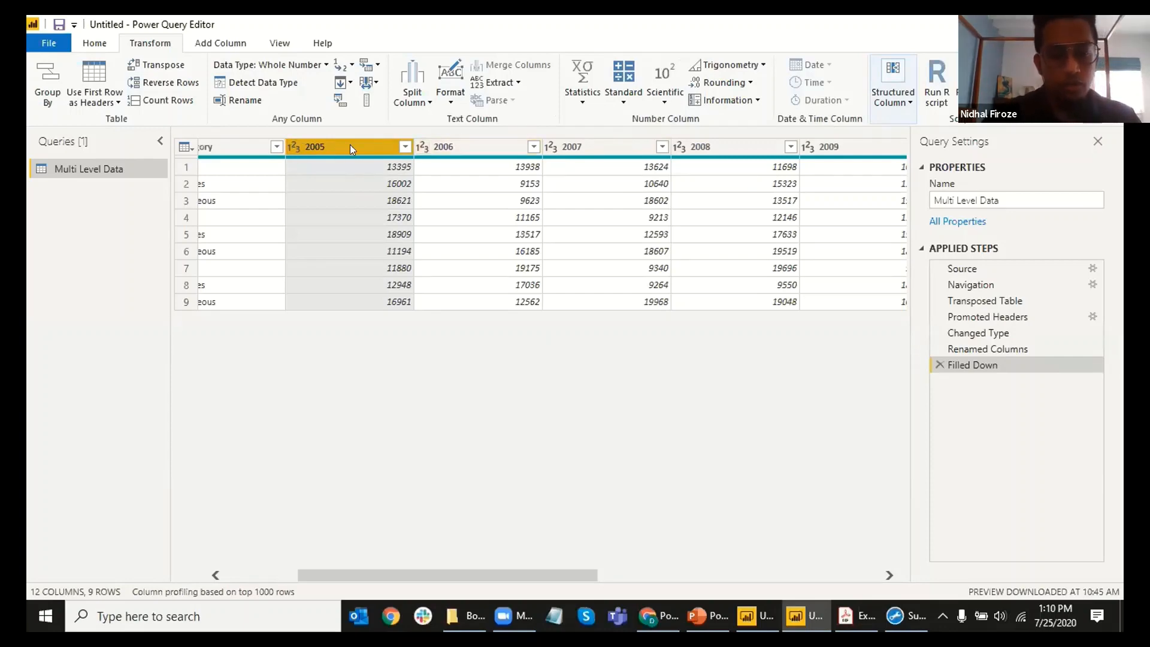
{"action": "key", "text": "shift+Right"}
{"action": "key", "text": "shift+Right"}
{"action": "key", "text": "shift+Right"}
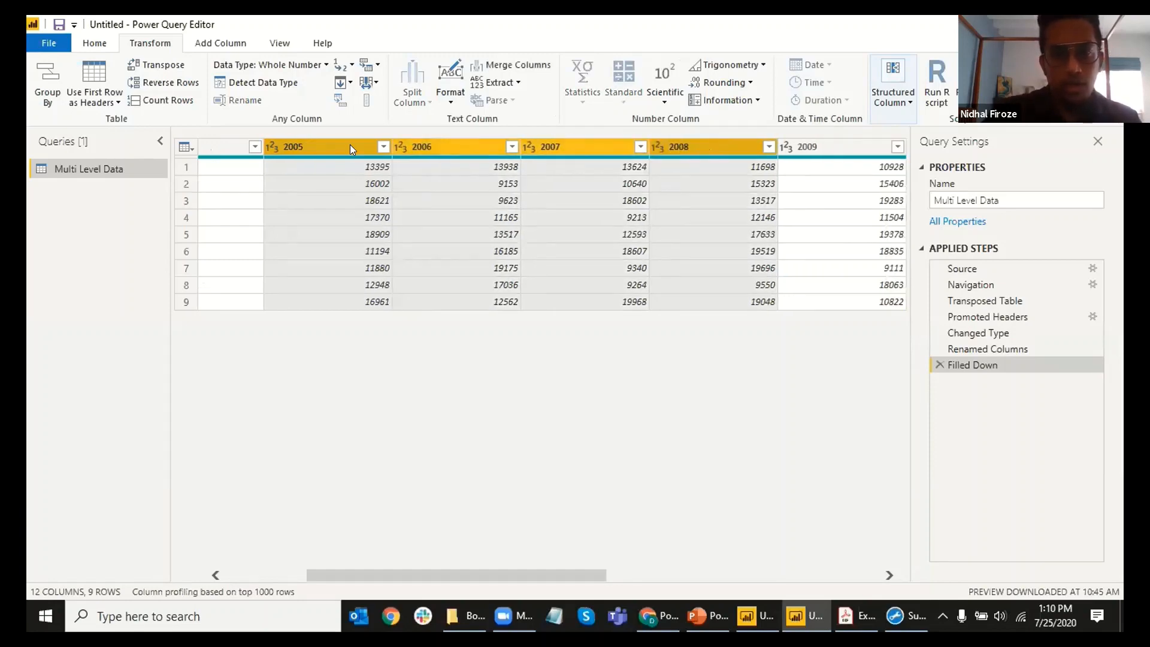
{"action": "key", "text": "shift+Right"}
{"action": "key", "text": "shift+Right"}
{"action": "key", "text": "shift+Right"}
{"action": "key", "text": "shift+Right"}
{"action": "key", "text": "shift+Right"}
{"action": "key", "text": "shift+Right"}
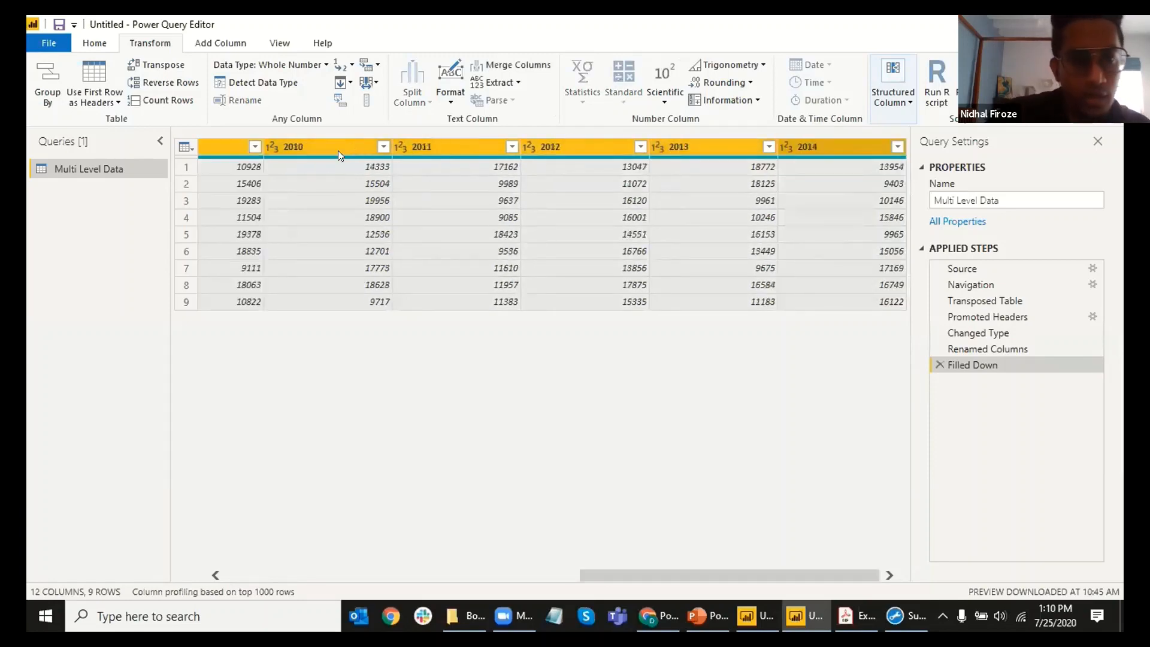
{"action": "left_click_drag", "start_coordinate": [580, 569], "coordinate": [190, 540]}
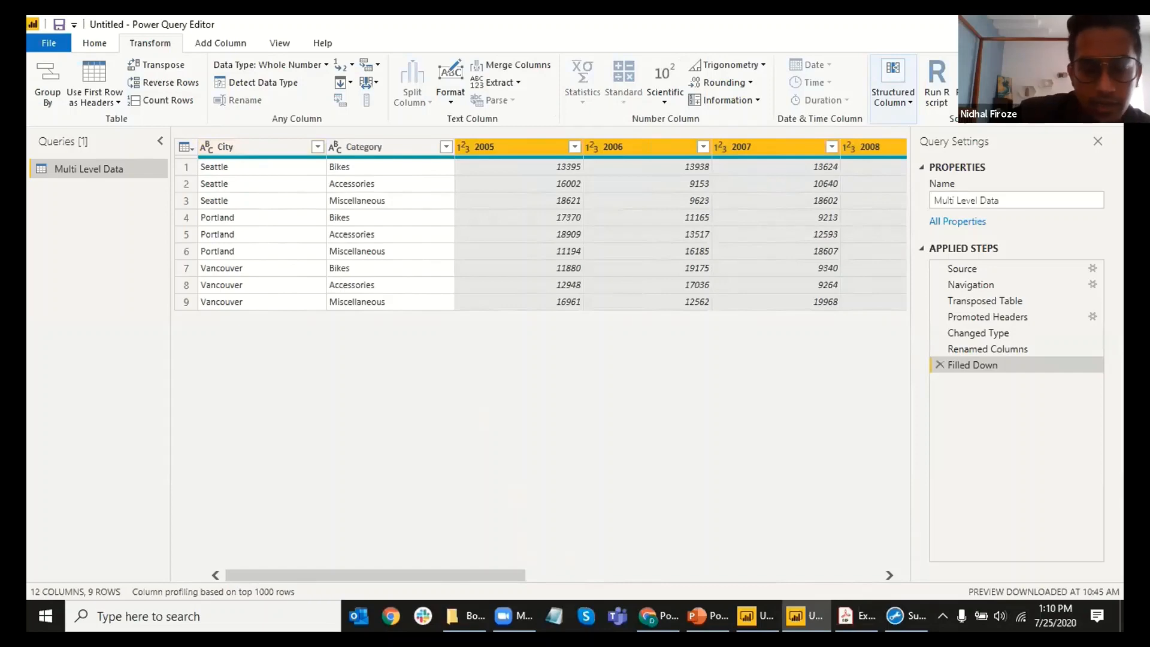
{"action": "left_click_drag", "start_coordinate": [391, 576], "coordinate": [788, 547]}
{"action": "left_click_drag", "start_coordinate": [638, 578], "coordinate": [405, 599]}
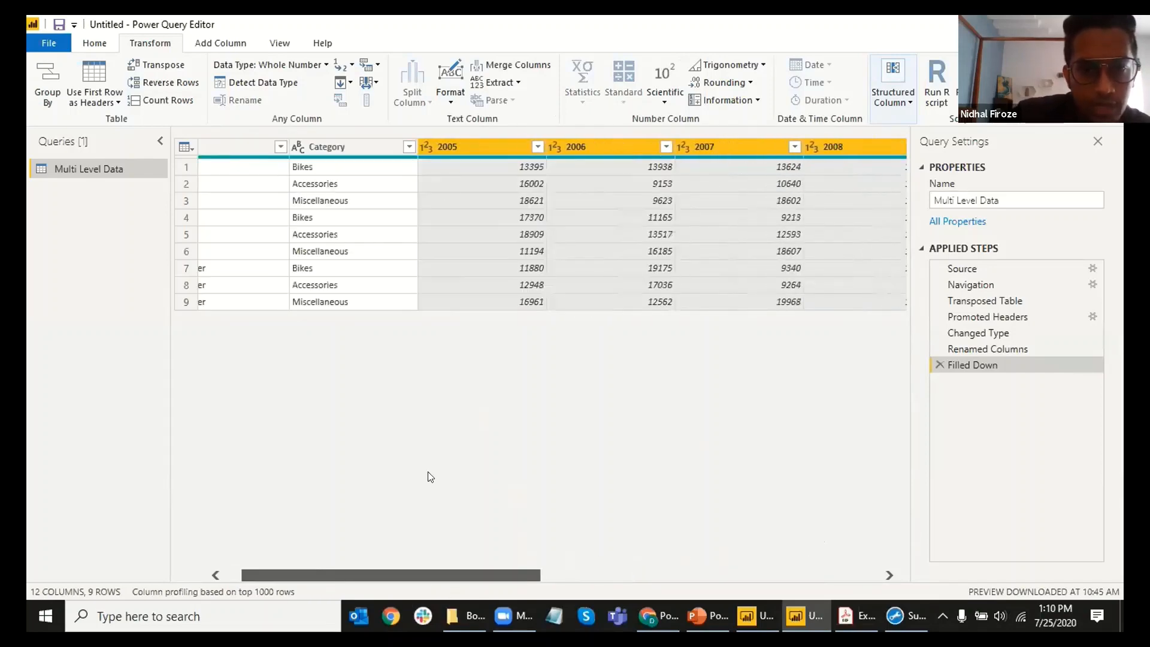
{"action": "left_click", "coordinate": [377, 64]}
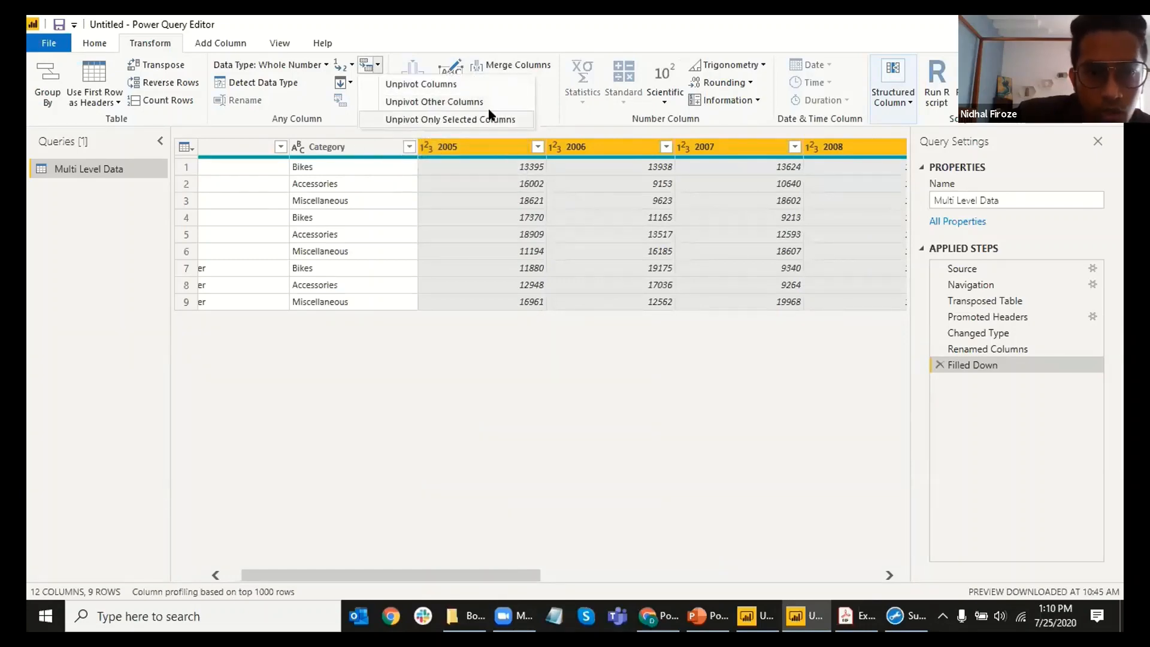
{"action": "left_click", "coordinate": [445, 120]}
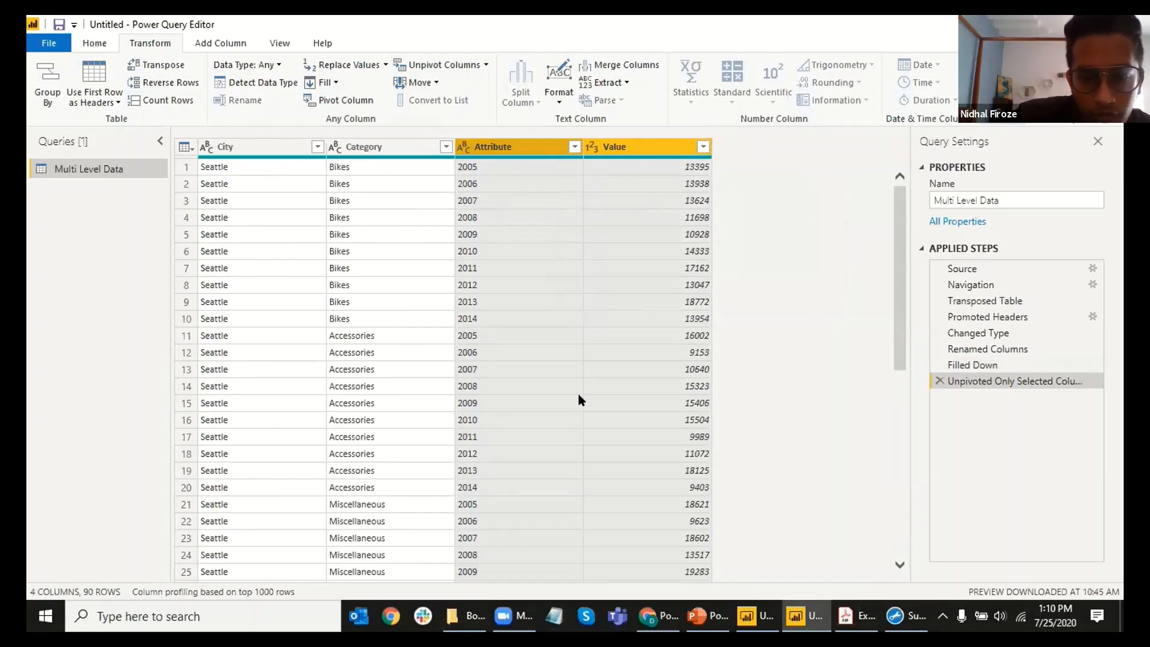
Step: Rename the Attribute column as Year and the Value column as Quantity
{"action": "scroll", "coordinate": [577, 393], "scroll_direction": "down", "scroll_amount": 18}
{"action": "scroll", "coordinate": [577, 393], "scroll_direction": "up", "scroll_amount": 18}
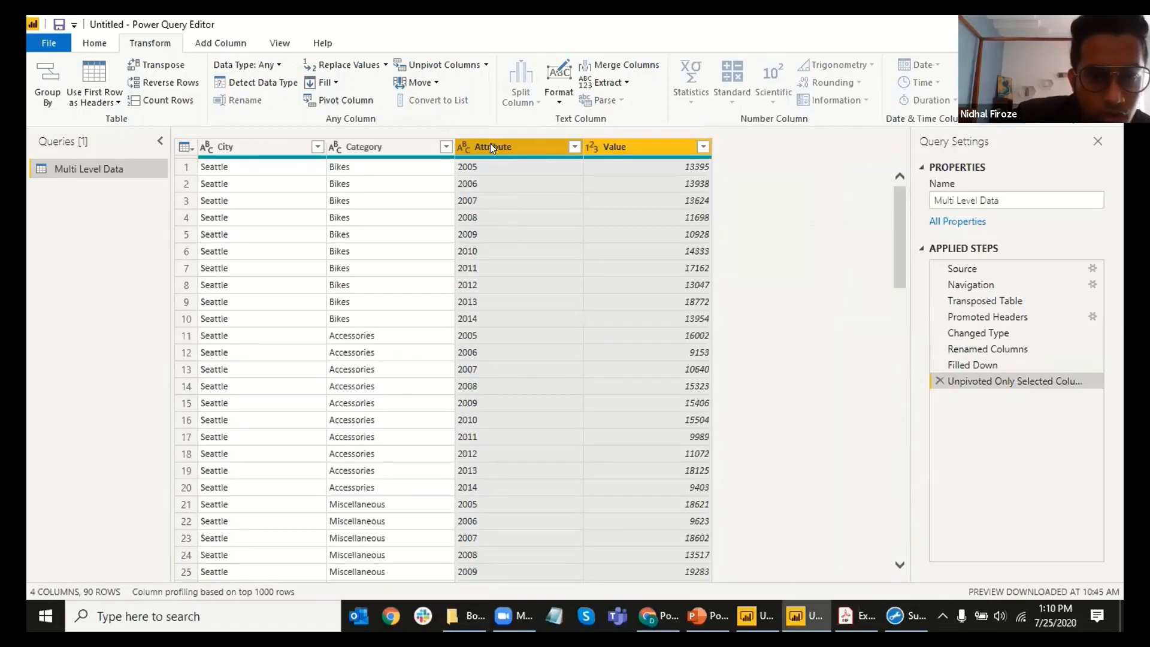
{"action": "double_click", "coordinate": [490, 143]}
{"action": "type", "text": "Year"}
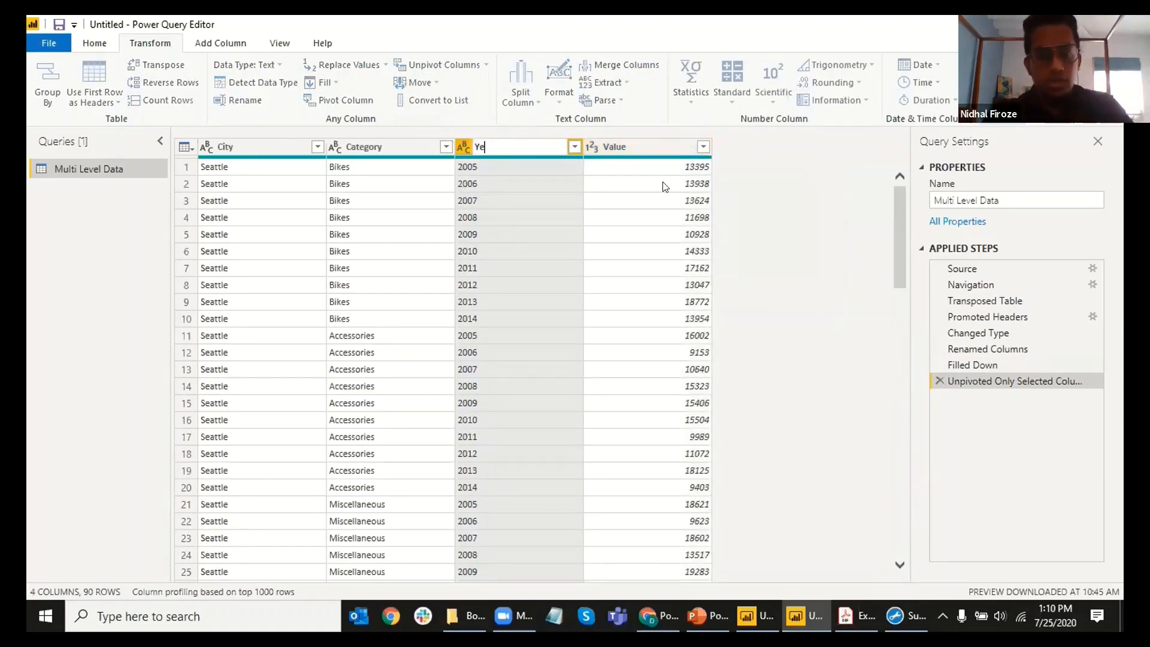
{"action": "key", "text": "Return"}
{"action": "left_click", "coordinate": [608, 143]}
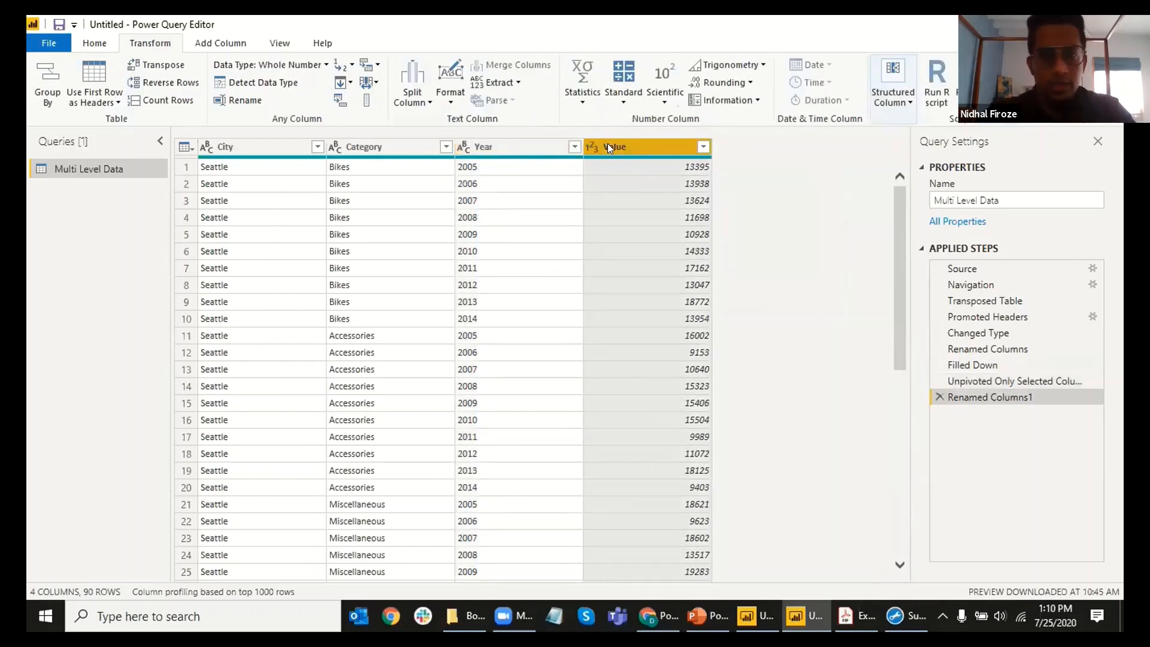
{"action": "double_click", "coordinate": [607, 145]}
{"action": "type", "text": "Quantiy"}
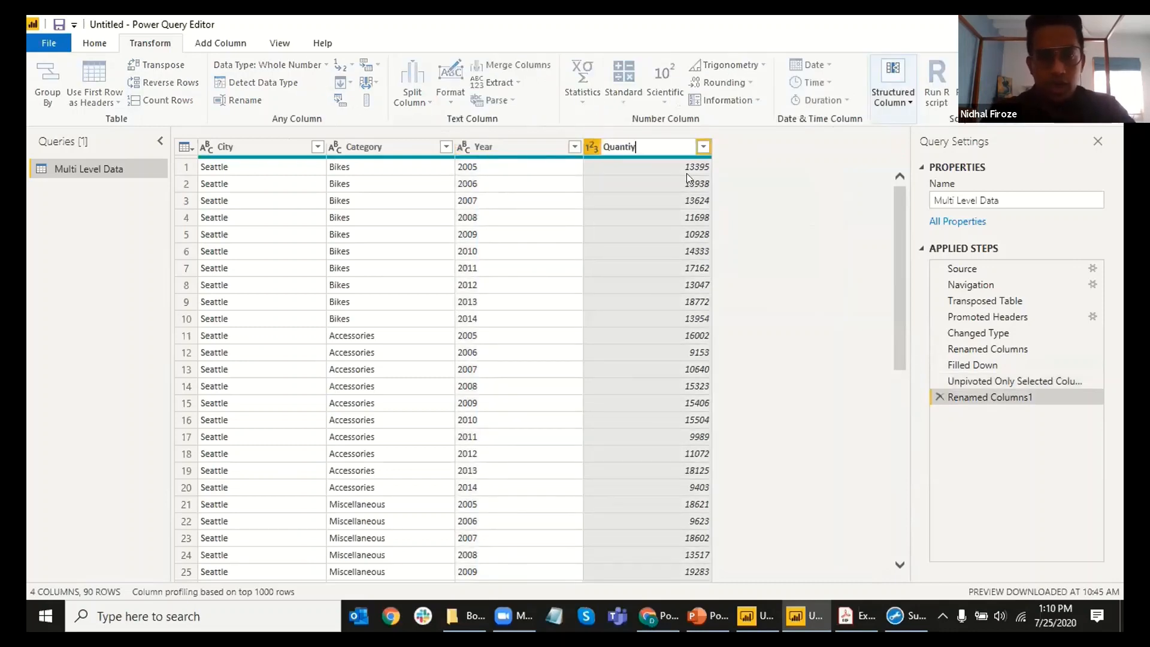
{"action": "key", "text": "BackSpace"}
{"action": "type", "text": "ty"}
{"action": "key", "text": "Return"}
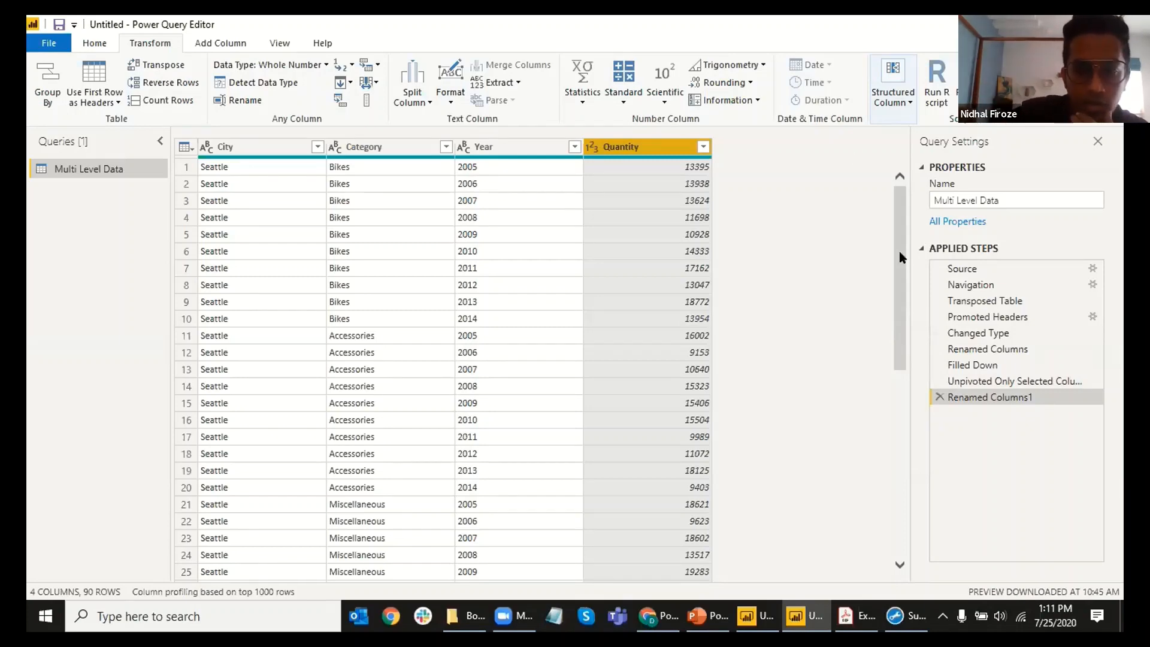
Step: Start a conditional column in the Multi Level Data query and name it Country
{"action": "scroll", "coordinate": [886, 393], "scroll_direction": "down", "scroll_amount": 3}
{"action": "scroll", "coordinate": [904, 246], "scroll_direction": "up", "scroll_amount": 1}
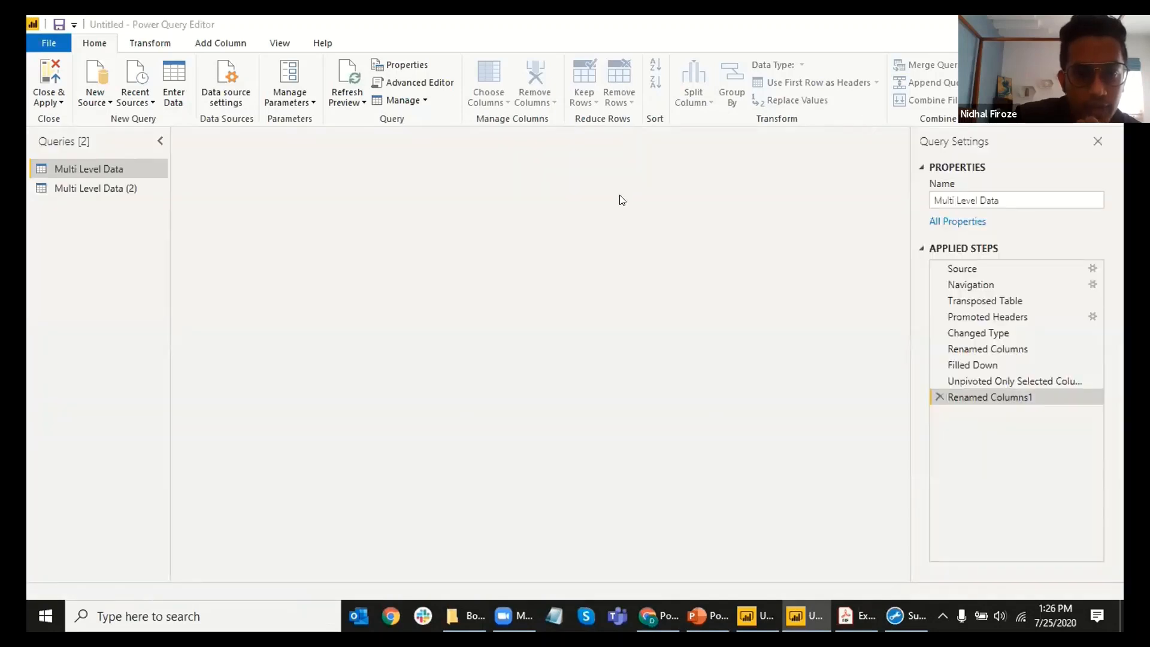
{"action": "left_click", "coordinate": [87, 168]}
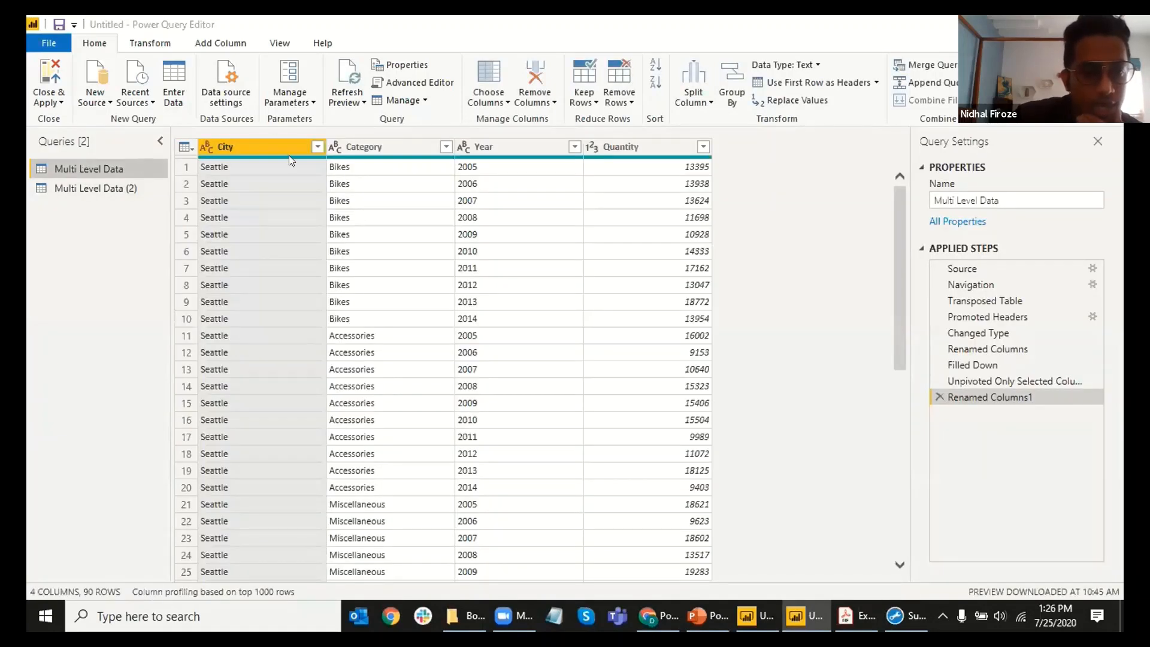
{"action": "left_click", "coordinate": [211, 46]}
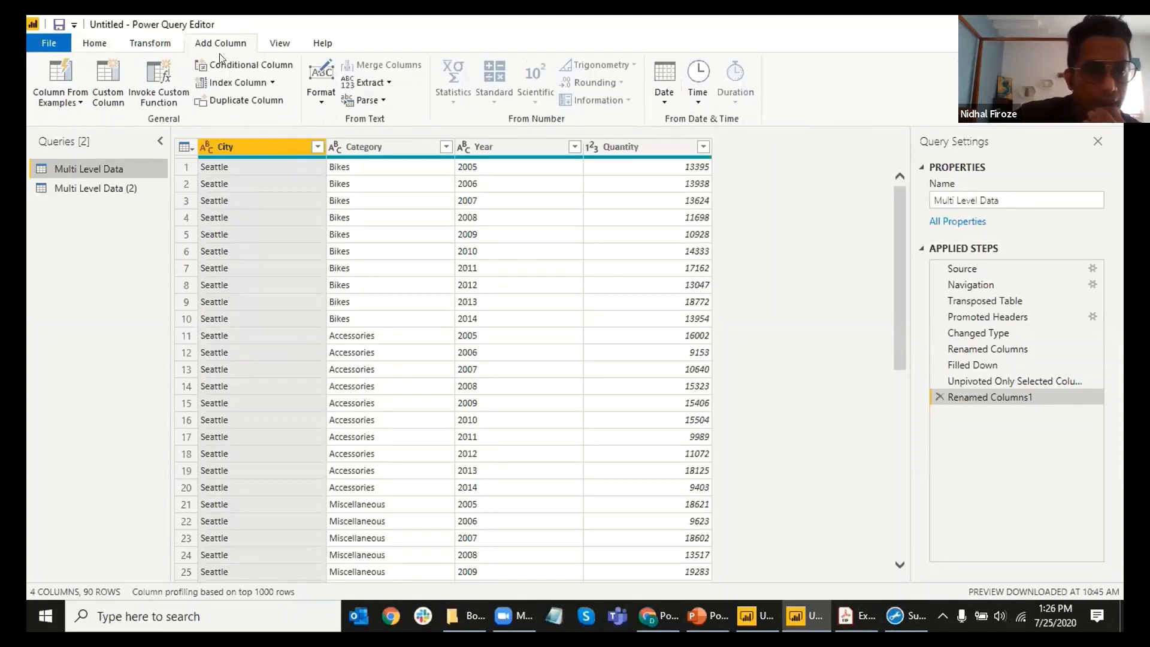
{"action": "left_click", "coordinate": [233, 64]}
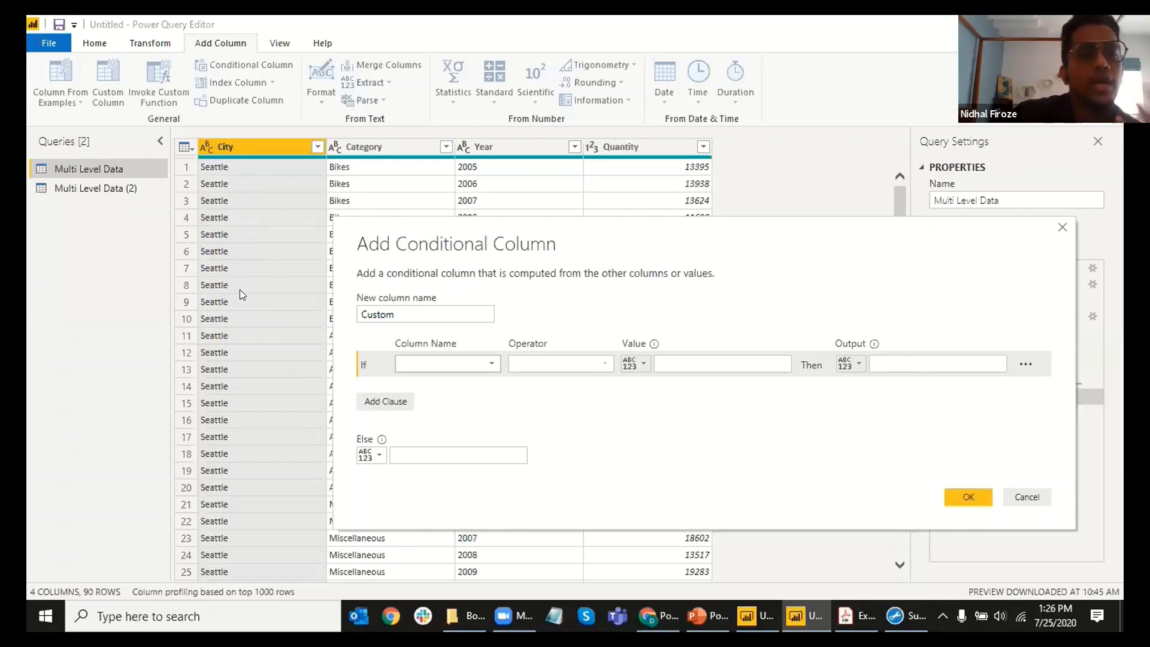
{"action": "left_click_drag", "start_coordinate": [438, 243], "coordinate": [345, 233]}
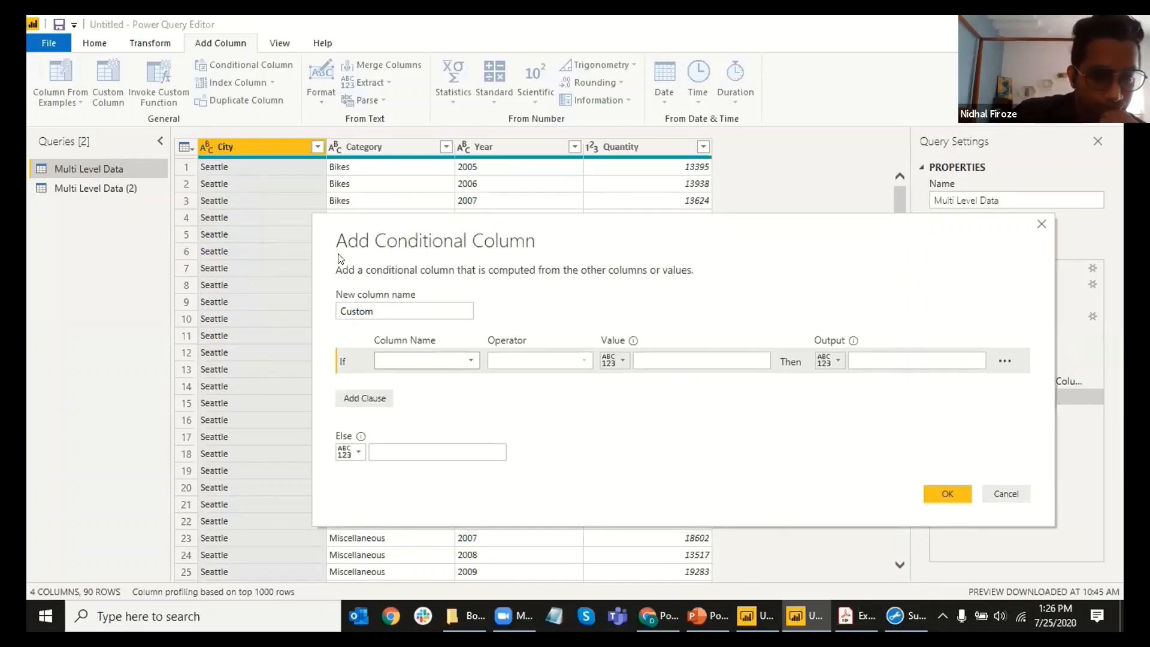
{"action": "left_click", "coordinate": [305, 300]}
{"action": "double_click", "coordinate": [305, 301]}
{"action": "type", "text": "Co"}
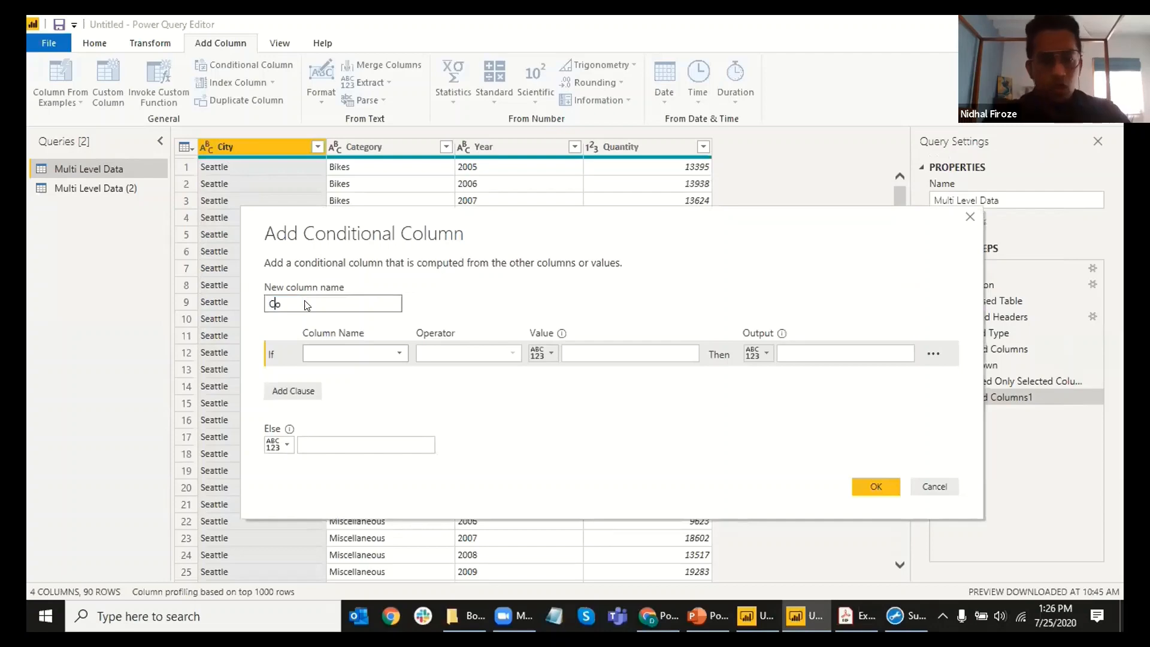
{"action": "type", "text": "untry"}
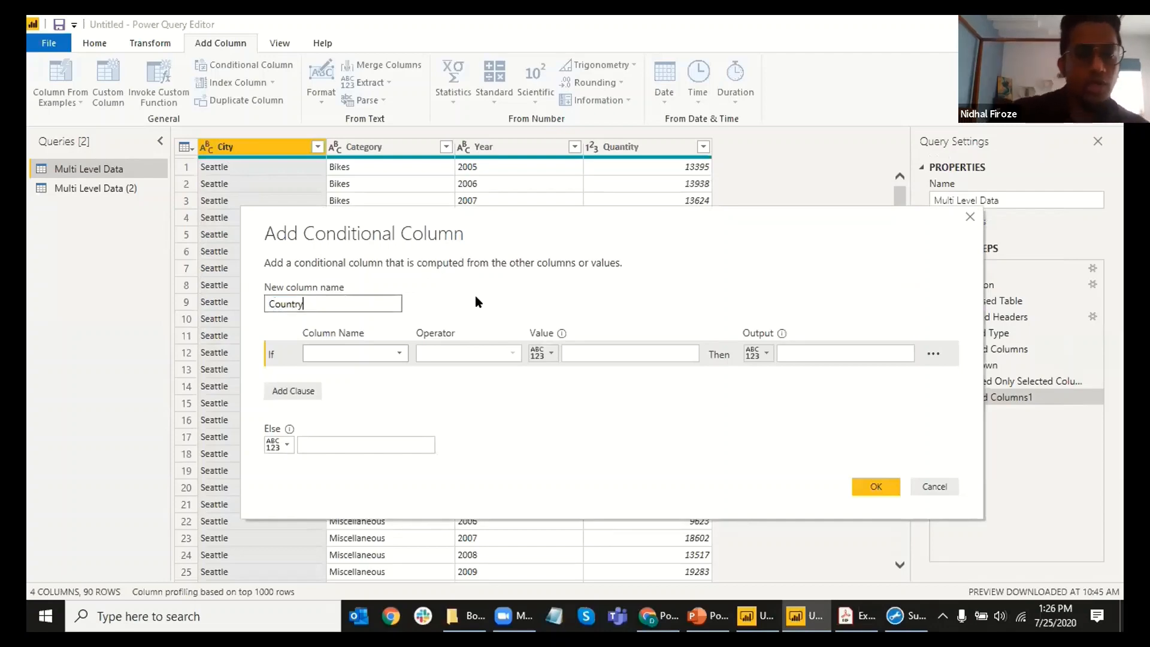
{"action": "left_click", "coordinate": [476, 296]}
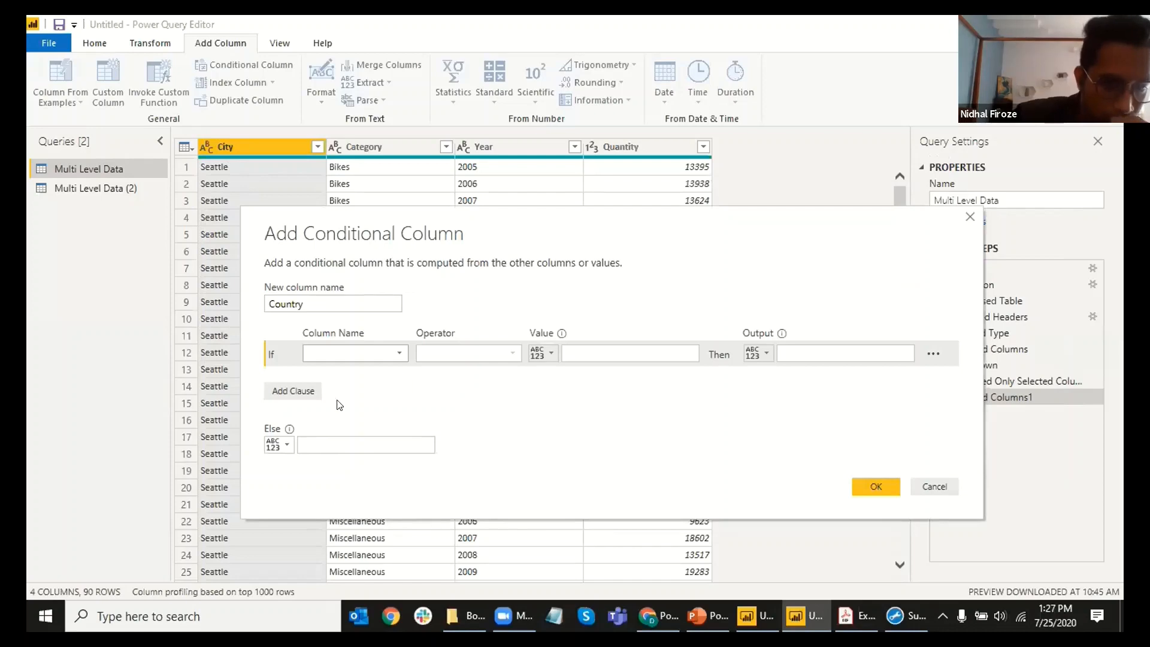
Step: Set the first condition of the Country column to City equals Seattle
{"action": "left_click", "coordinate": [354, 353]}
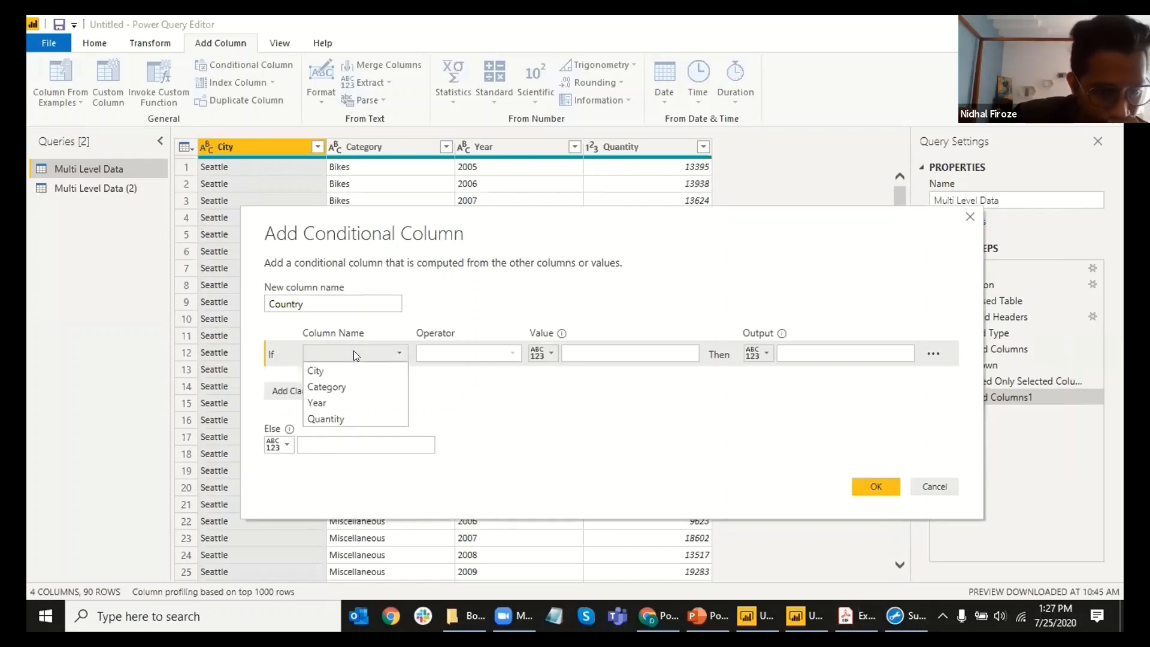
{"action": "left_click", "coordinate": [313, 370]}
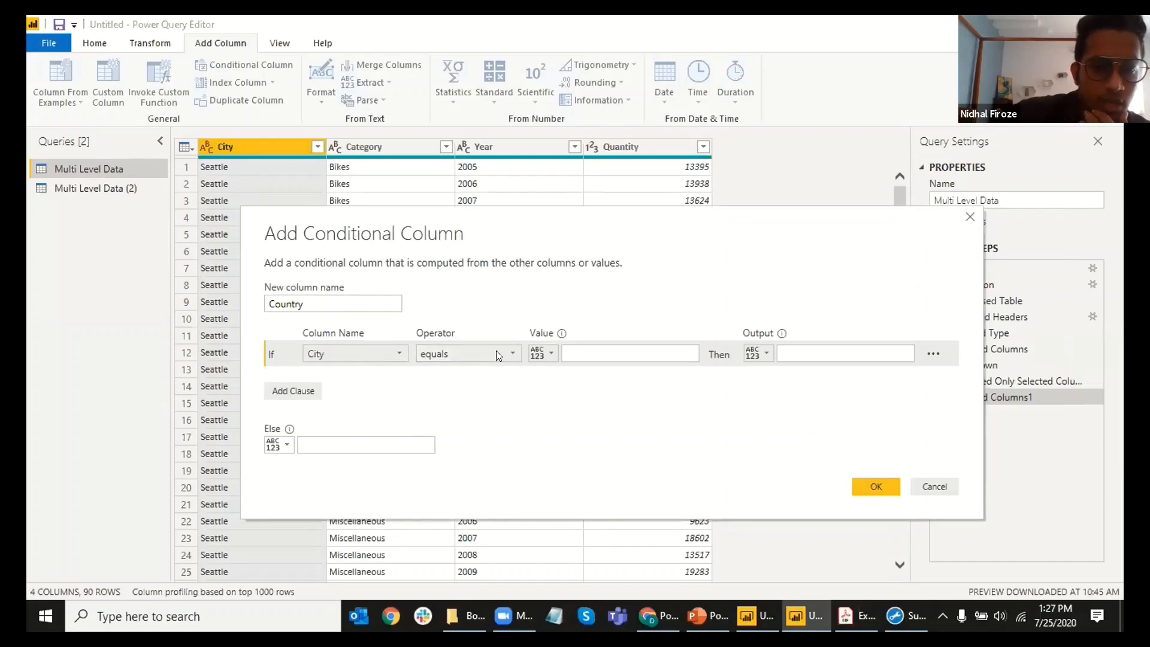
{"action": "left_click", "coordinate": [587, 348]}
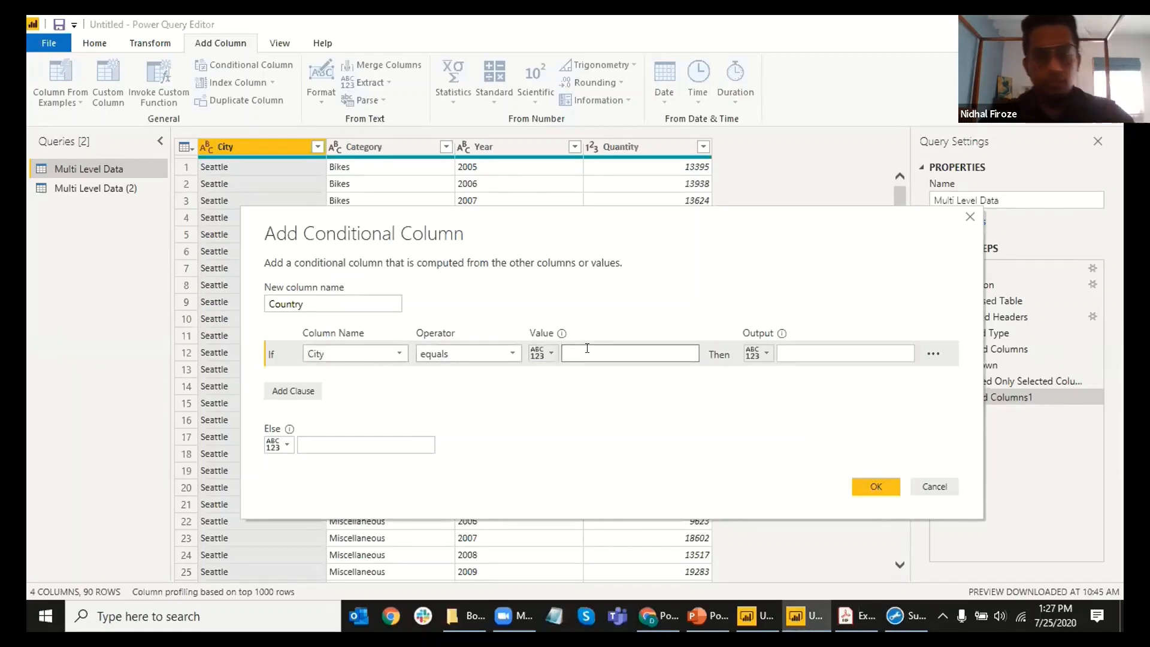
{"action": "type", "text": "Seattle"}
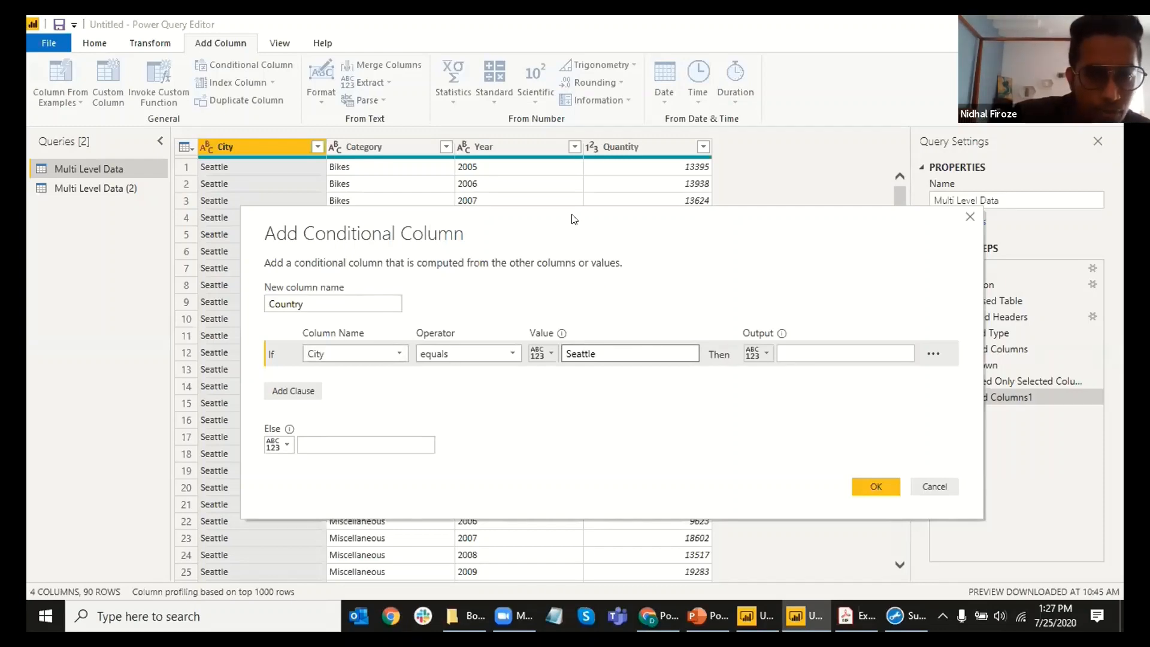
{"action": "left_click_drag", "start_coordinate": [573, 216], "coordinate": [592, 201]}
Step: Switch to Chrome and search Google in a new tab for "where is portland located"
{"action": "left_click", "coordinate": [653, 615]}
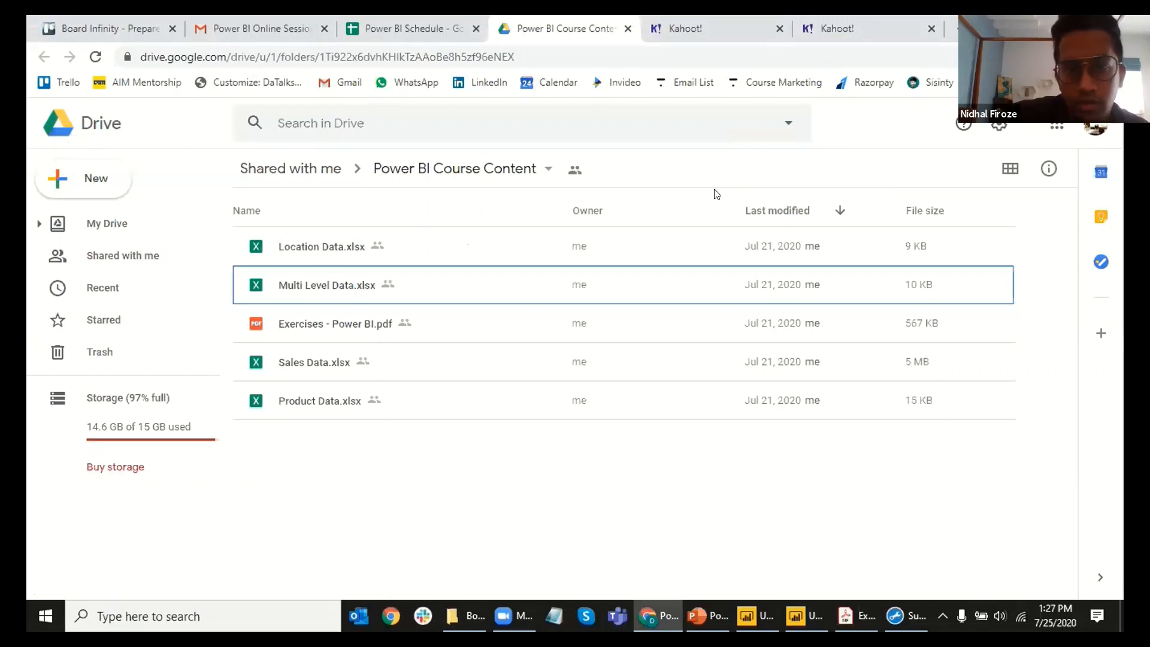
{"action": "key", "text": "ctrl+t"}
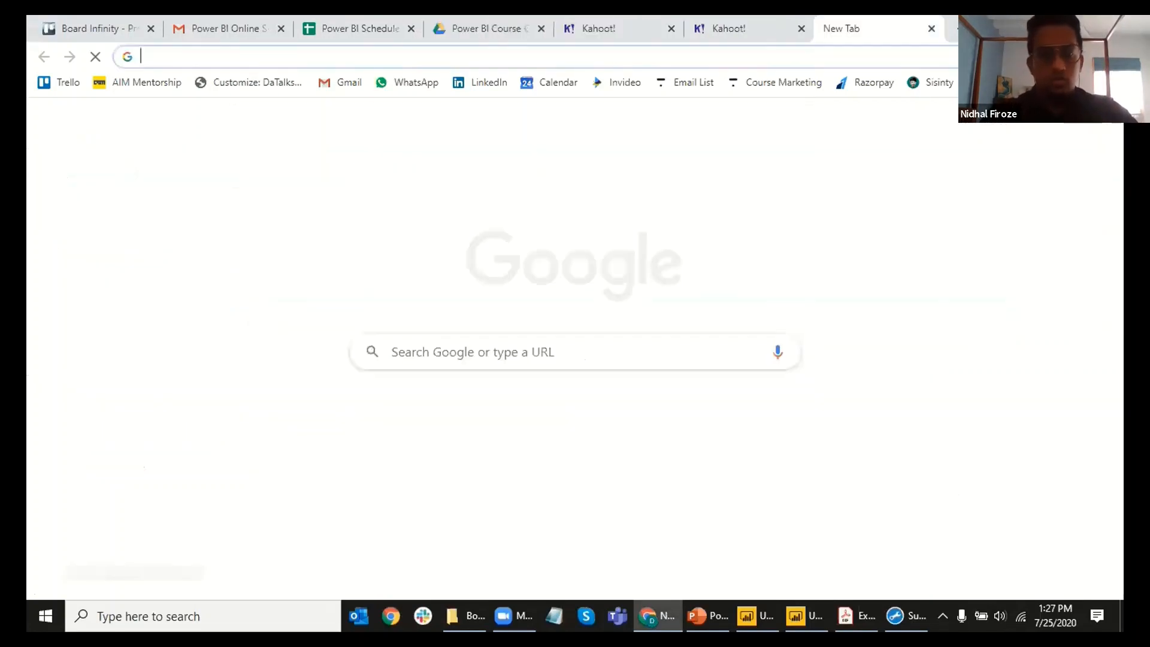
{"action": "type", "text": "where is por"}
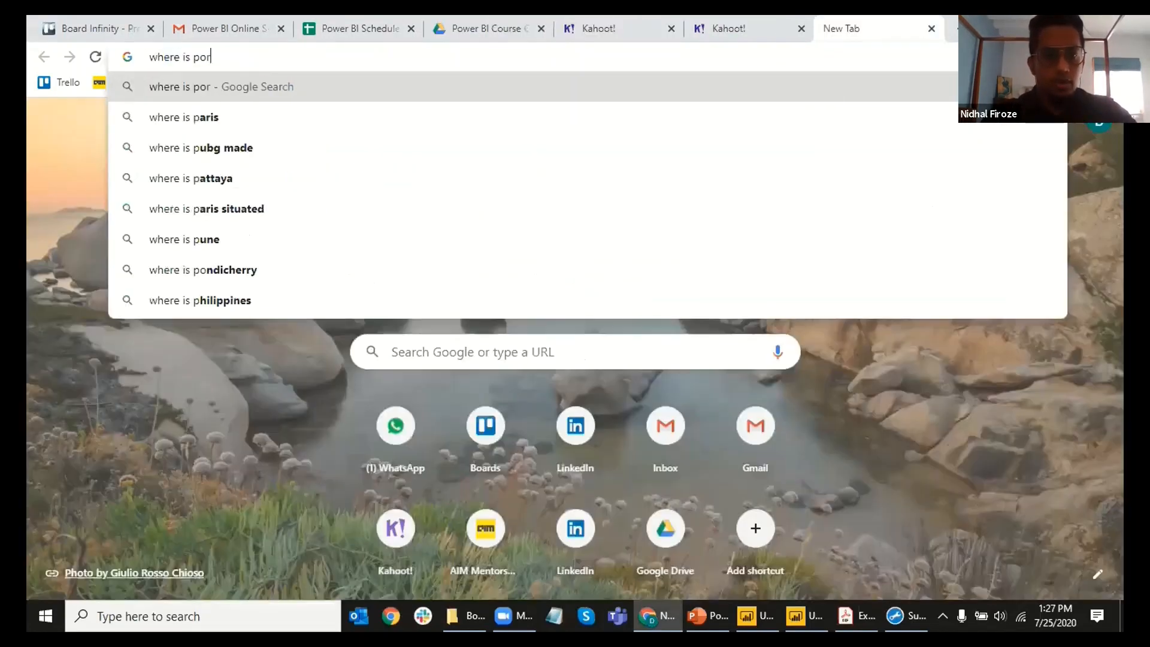
{"action": "type", "text": "tland loac"}
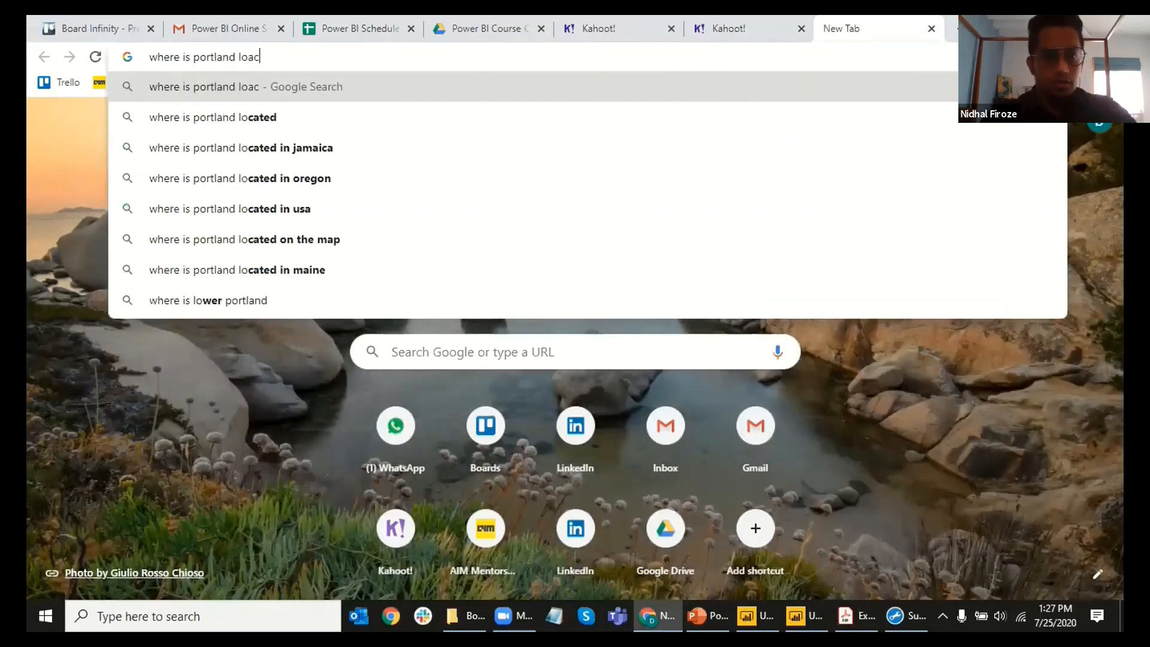
{"action": "key", "text": "BackSpace"}
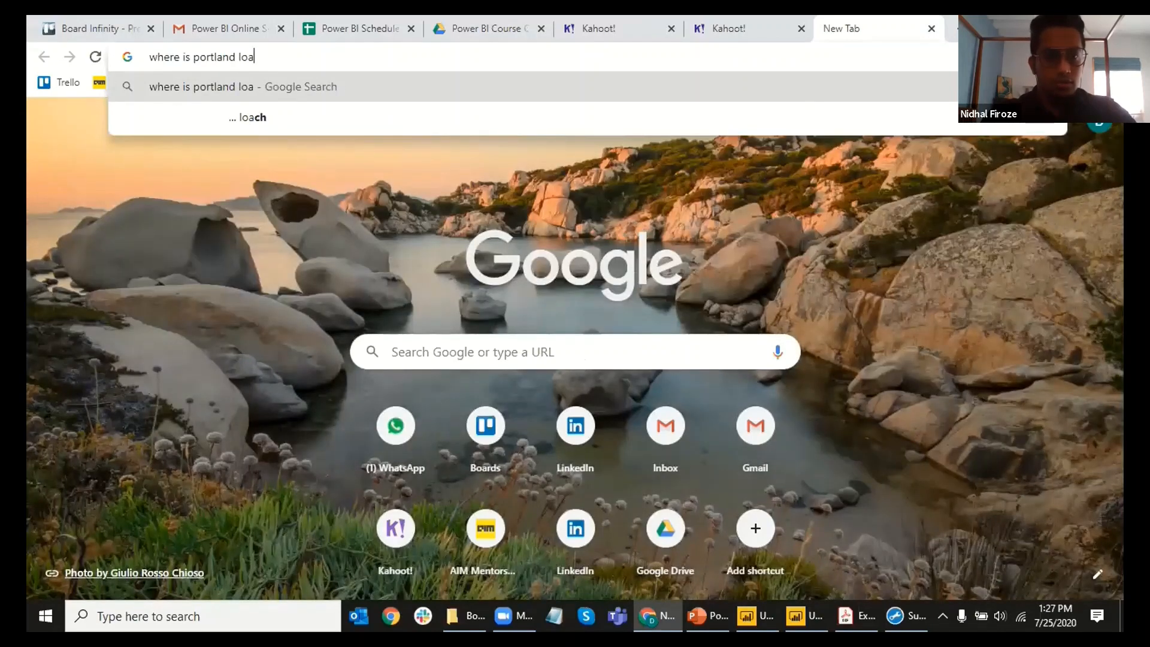
{"action": "type", "text": "cated"}
{"action": "key", "text": "Return"}
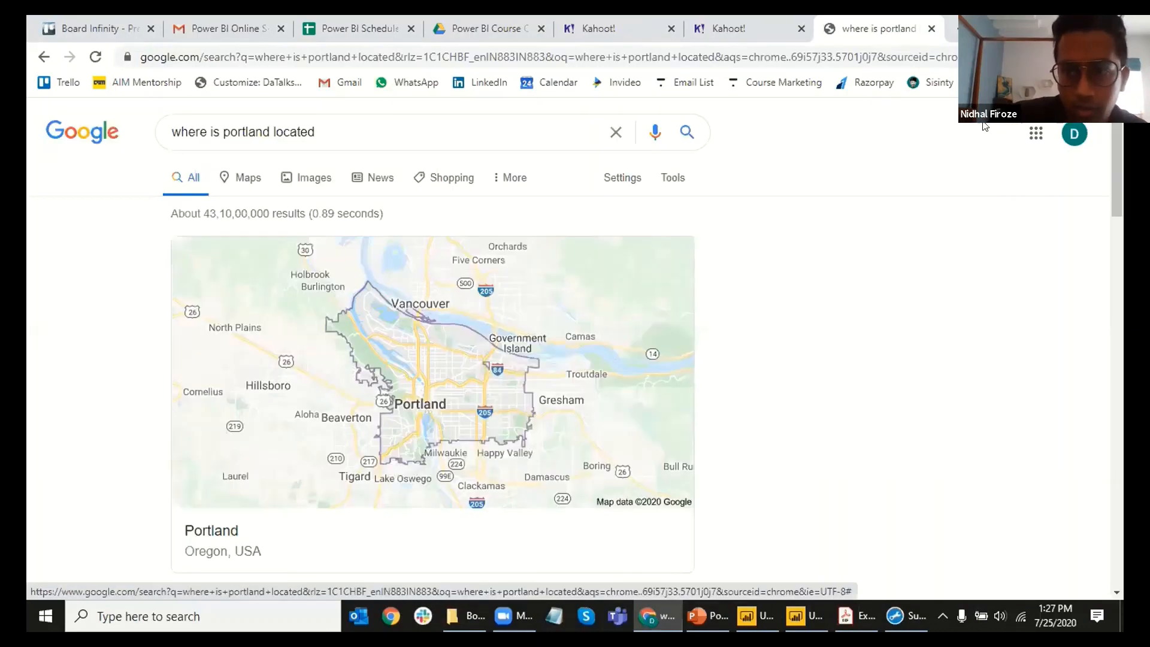
Step: Switch back to the Power Query Editor and change the Country column's condition to City equals Vancouver
{"action": "key", "text": "alt+Tab"}
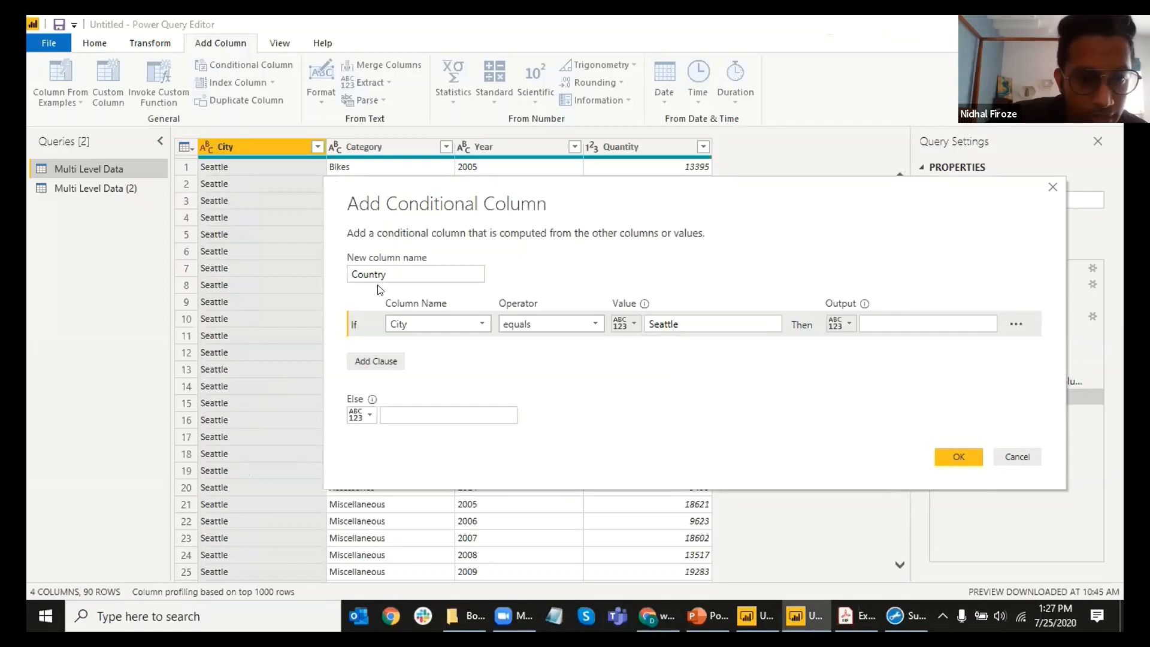
{"action": "left_click", "coordinate": [592, 325]}
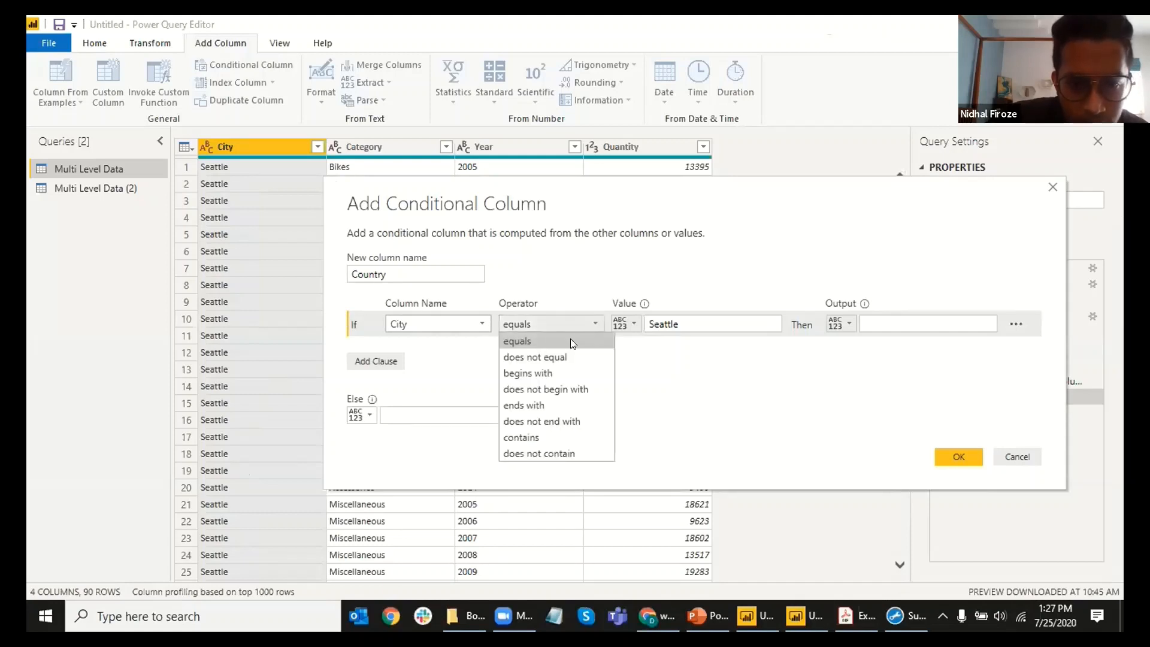
{"action": "left_click", "coordinate": [679, 322]}
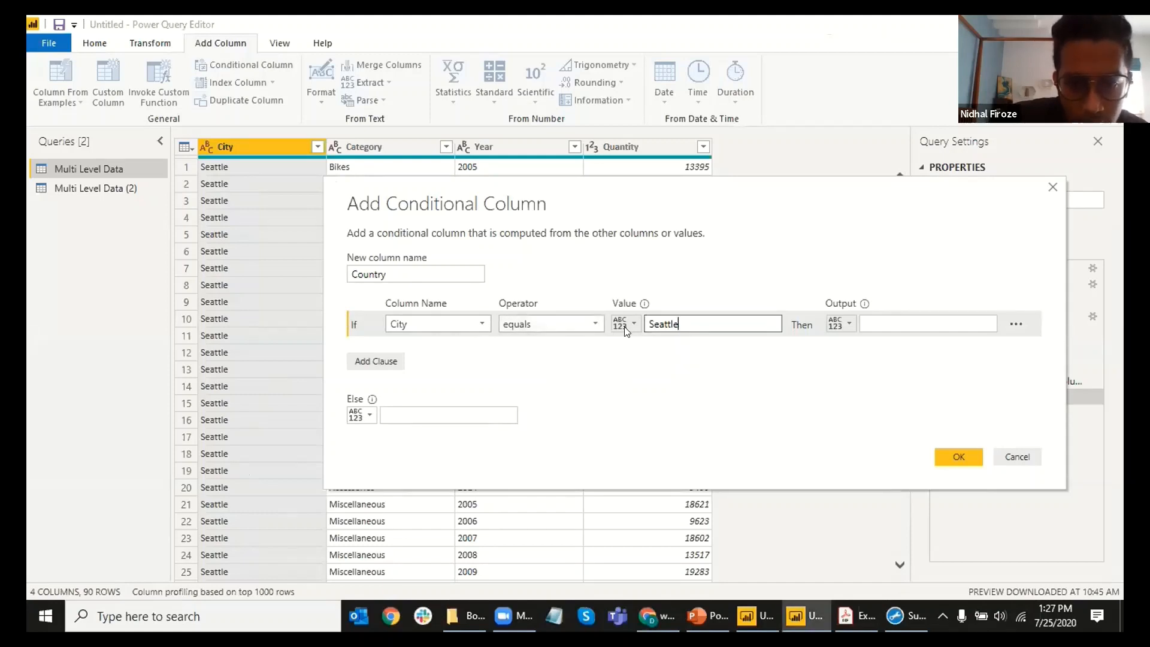
{"action": "double_click", "coordinate": [688, 322]}
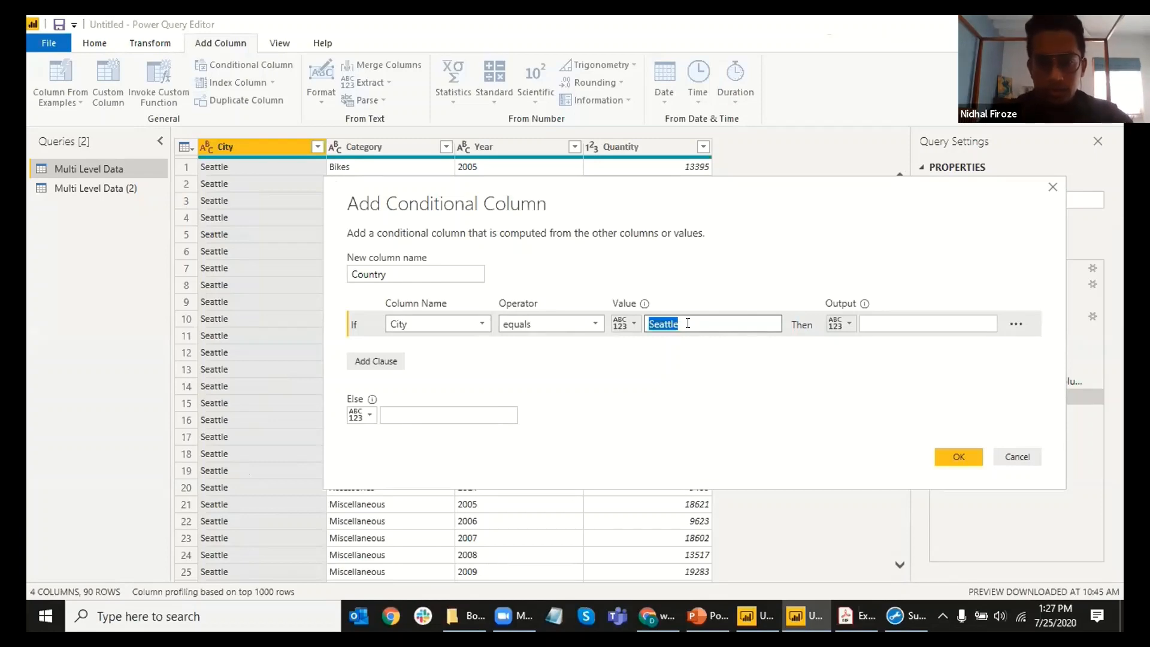
{"action": "key", "text": "BackSpace"}
{"action": "type", "text": "Vanco"}
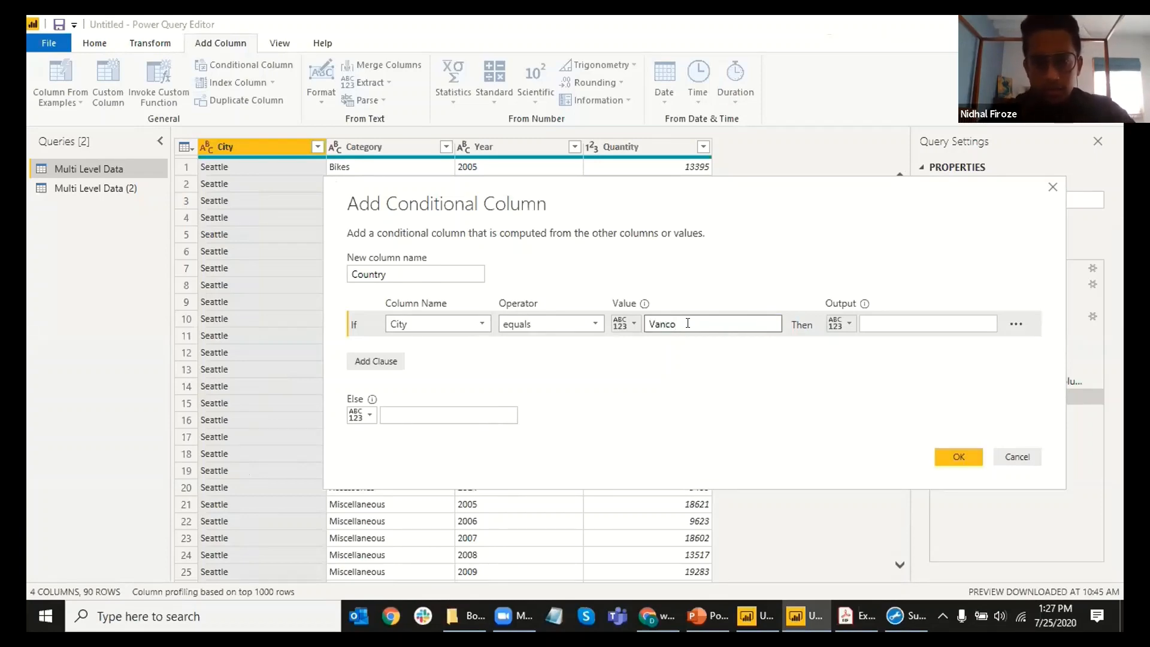
{"action": "type", "text": "uver"}
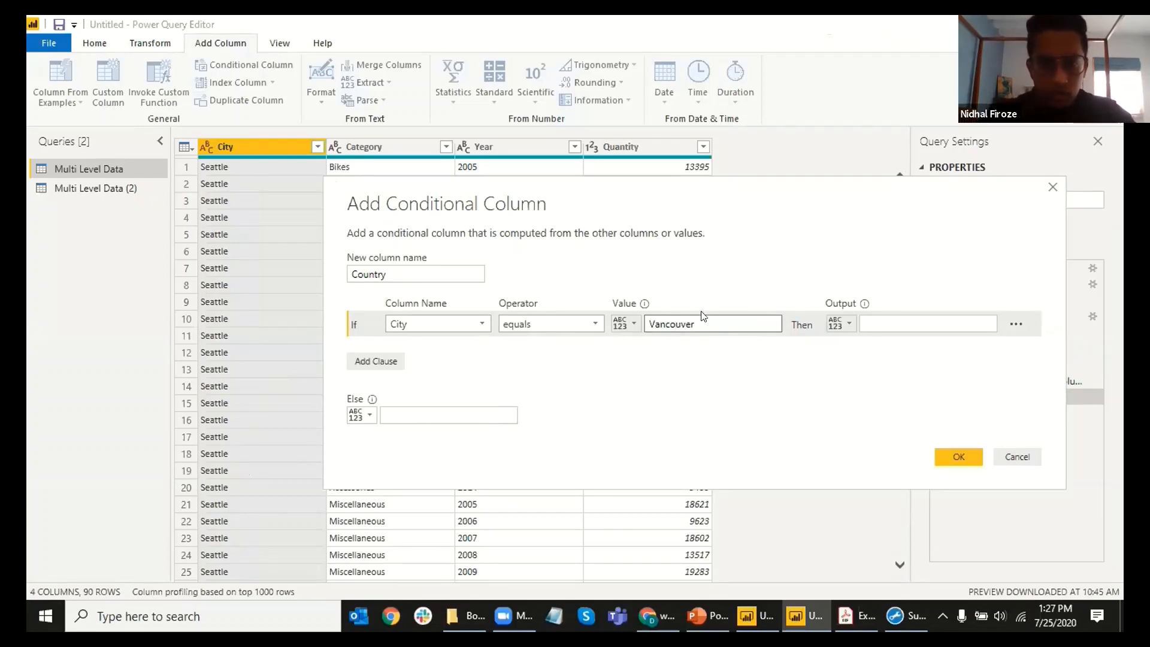
Step: Set the condition's output to Canada and the Else value to USA, and create the Country column
{"action": "left_click", "coordinate": [882, 323]}
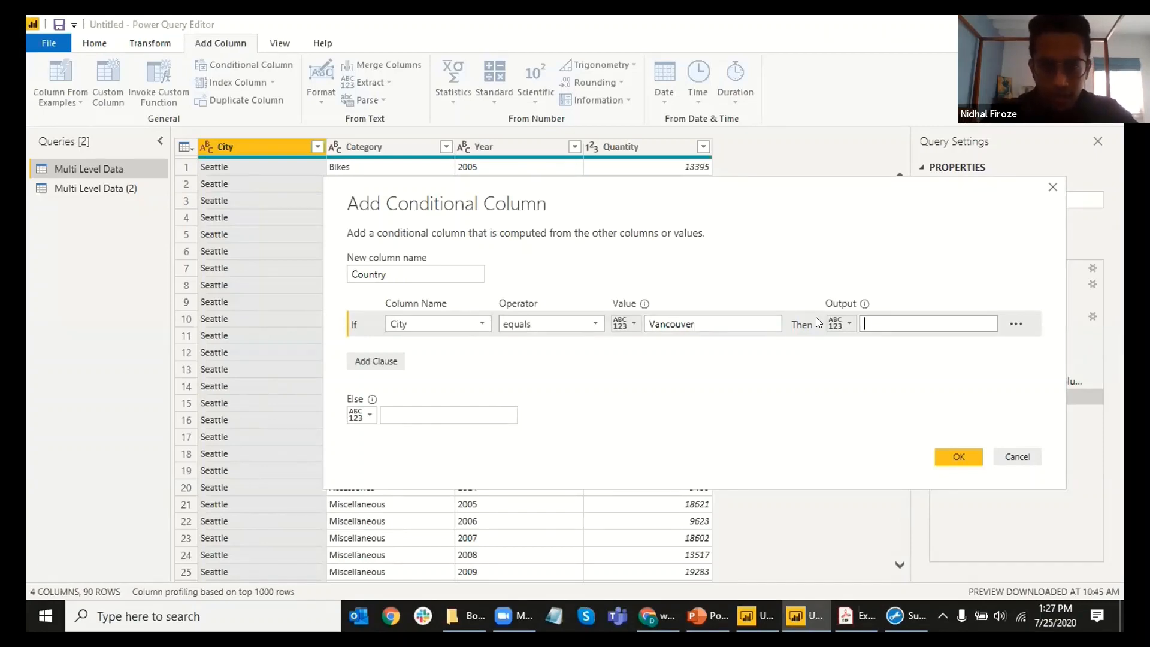
{"action": "type", "text": "Canada"}
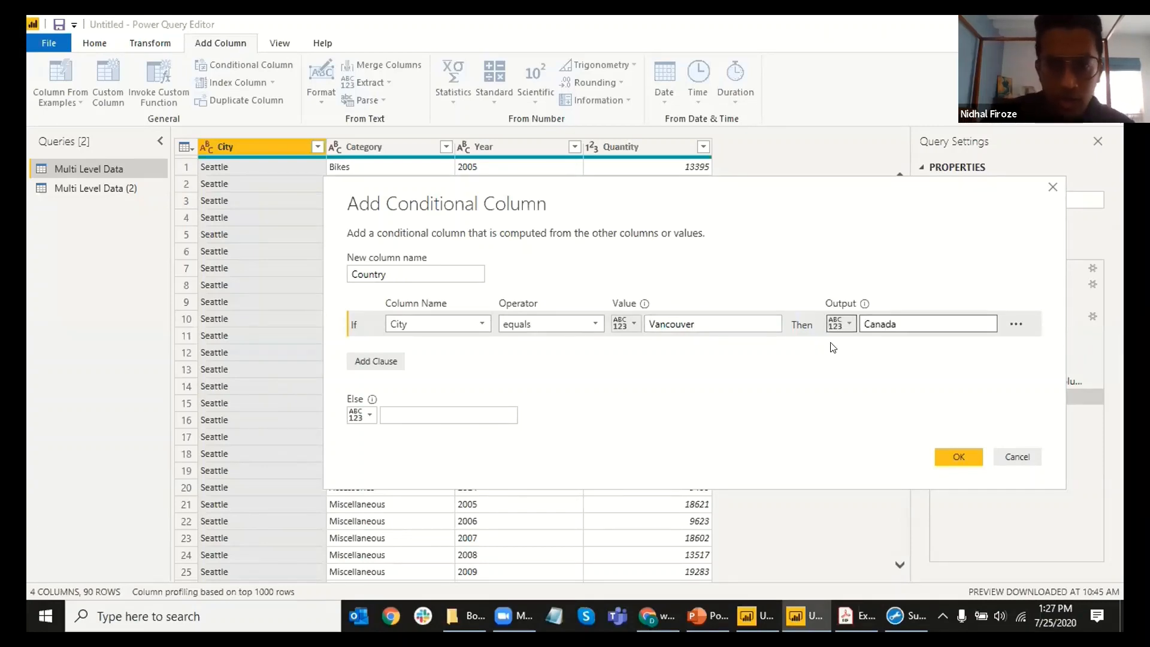
{"action": "left_click", "coordinate": [387, 419]}
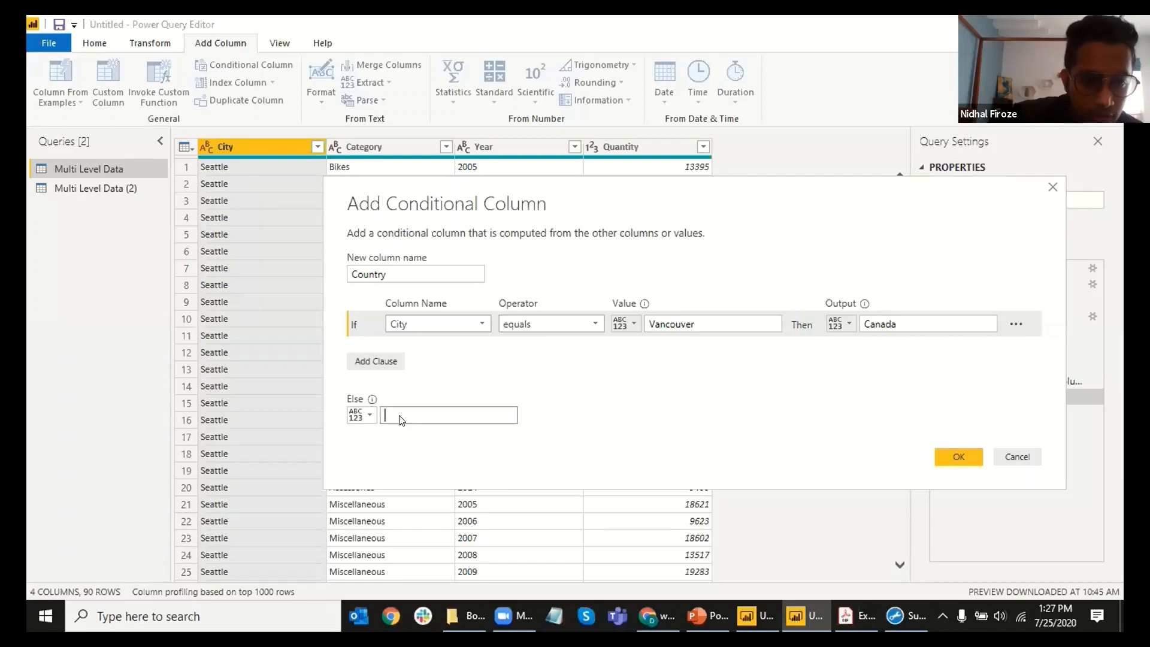
{"action": "type", "text": "USA"}
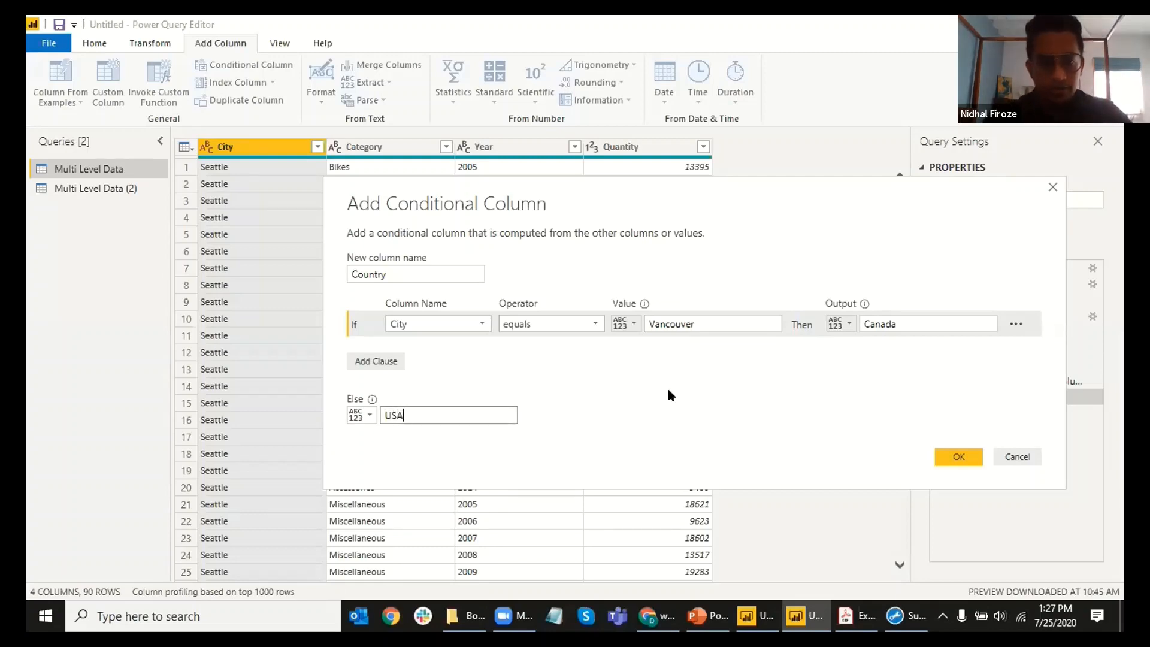
{"action": "left_click", "coordinate": [610, 406]}
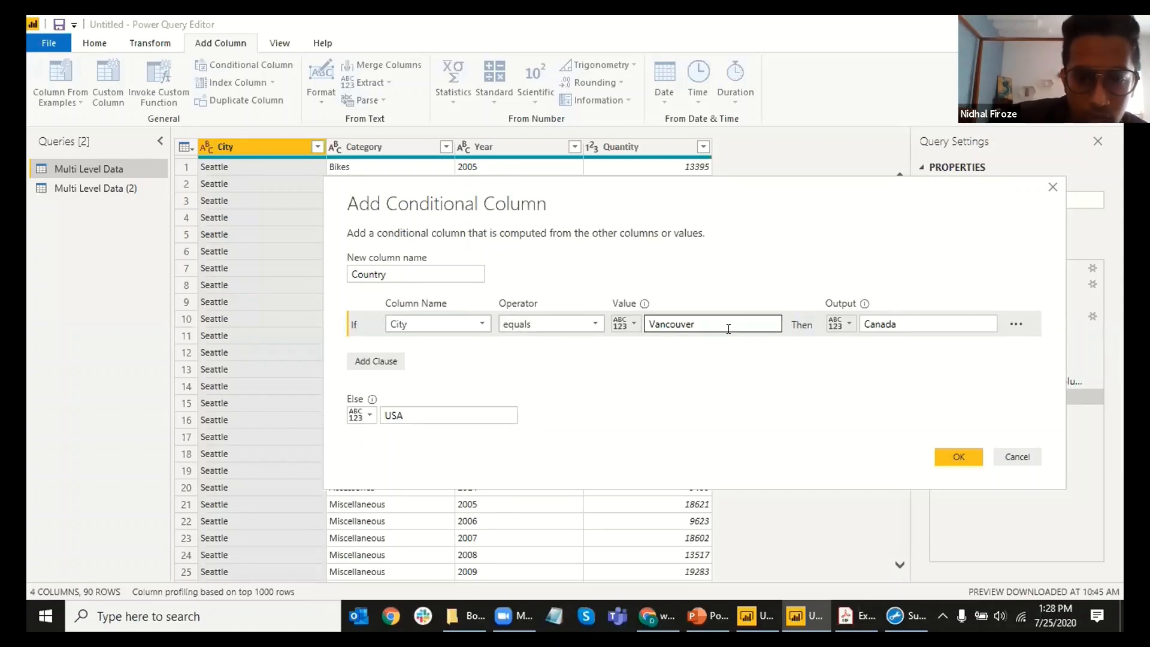
{"action": "left_click", "coordinate": [892, 322]}
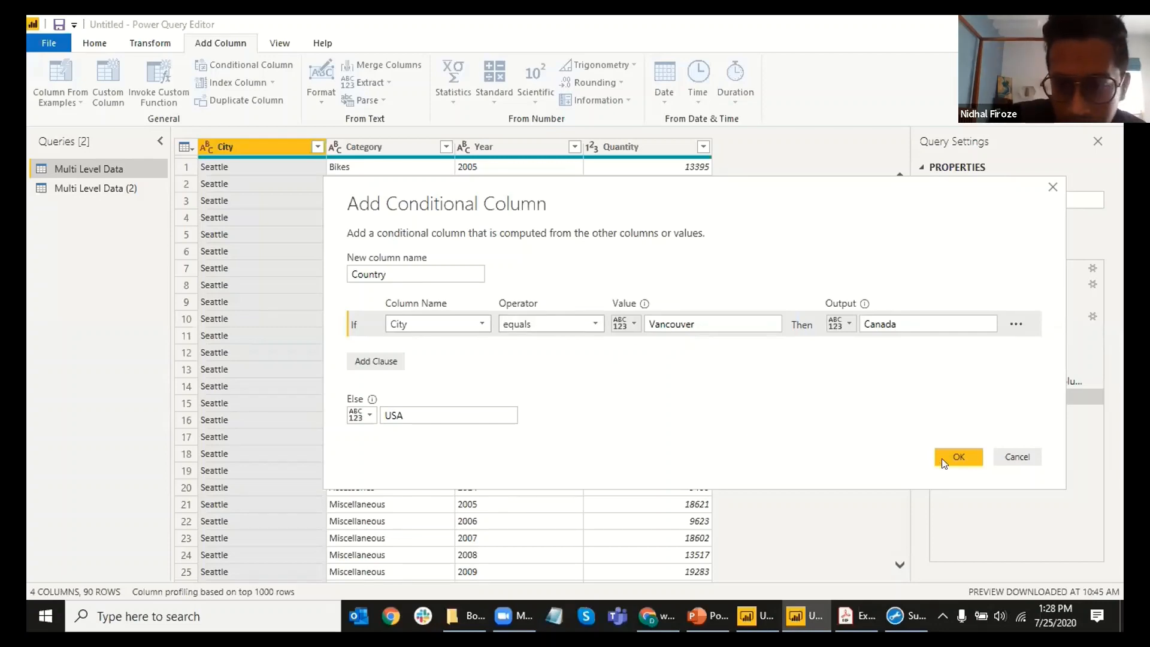
{"action": "left_click", "coordinate": [958, 457]}
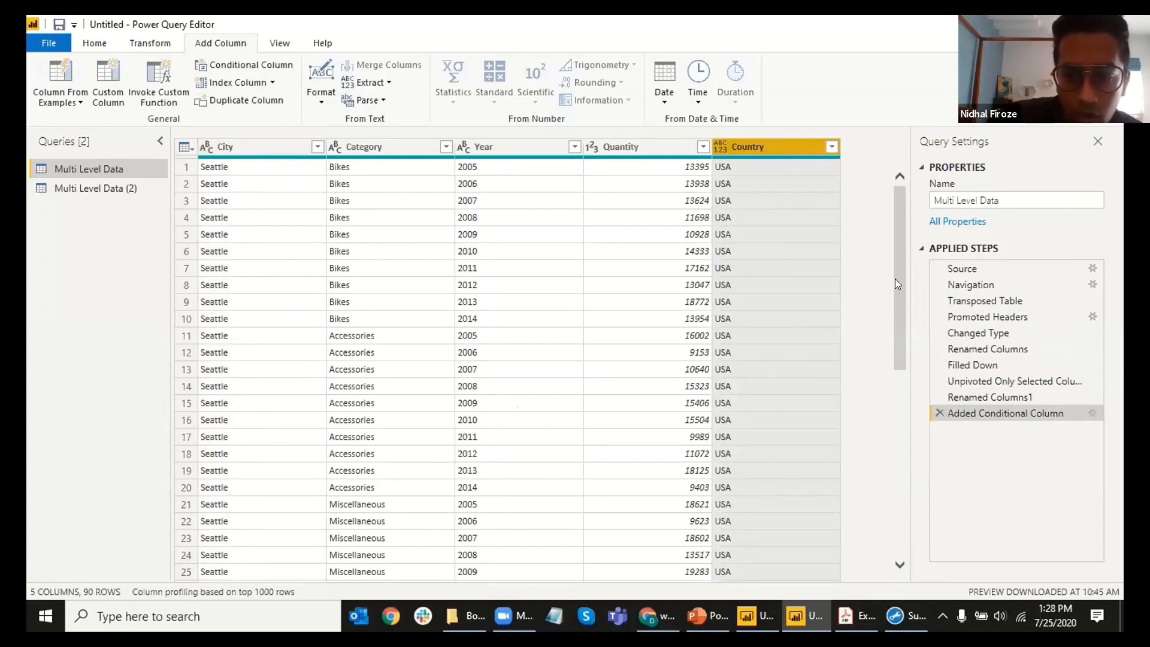
Step: Move the Country column to the first position in the table, before City
{"action": "scroll", "coordinate": [895, 278], "scroll_direction": "down", "scroll_amount": 1}
{"action": "scroll", "coordinate": [890, 332], "scroll_direction": "down", "scroll_amount": 10}
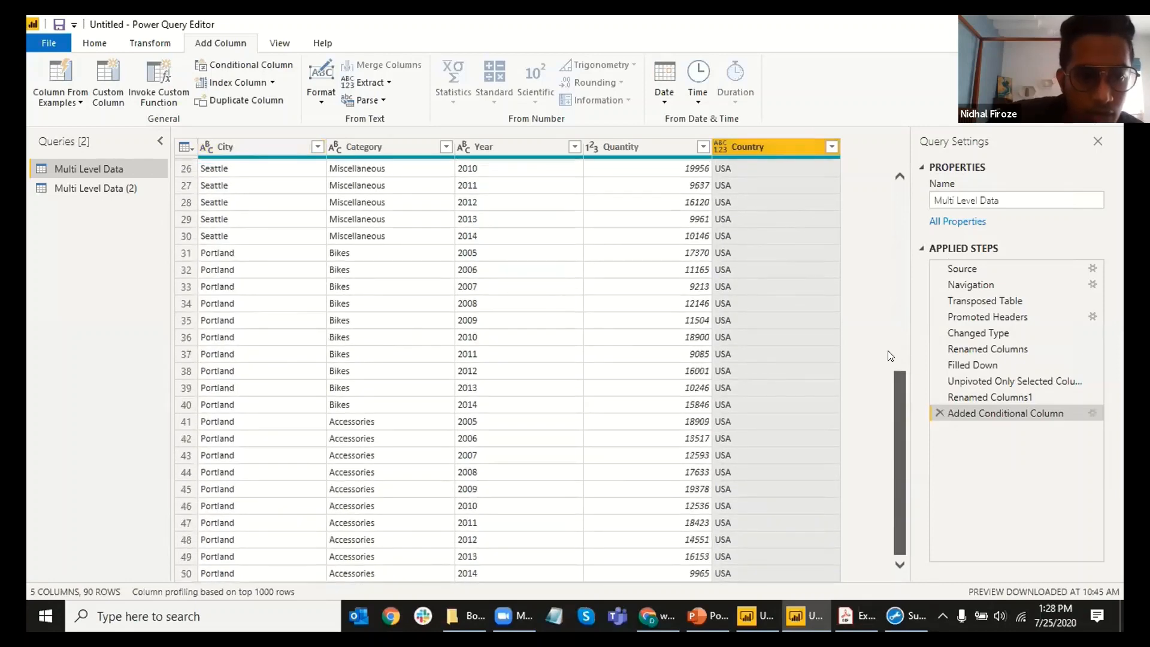
{"action": "scroll", "coordinate": [890, 257], "scroll_direction": "up", "scroll_amount": 10}
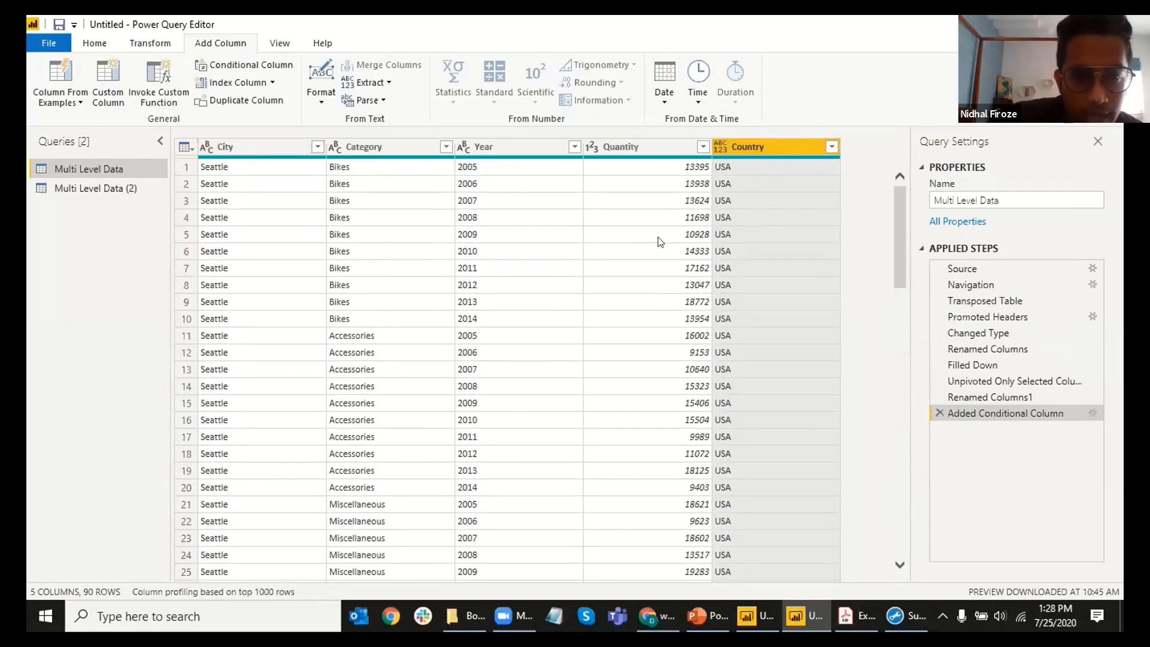
{"action": "scroll", "coordinate": [895, 289], "scroll_direction": "down", "scroll_amount": 13}
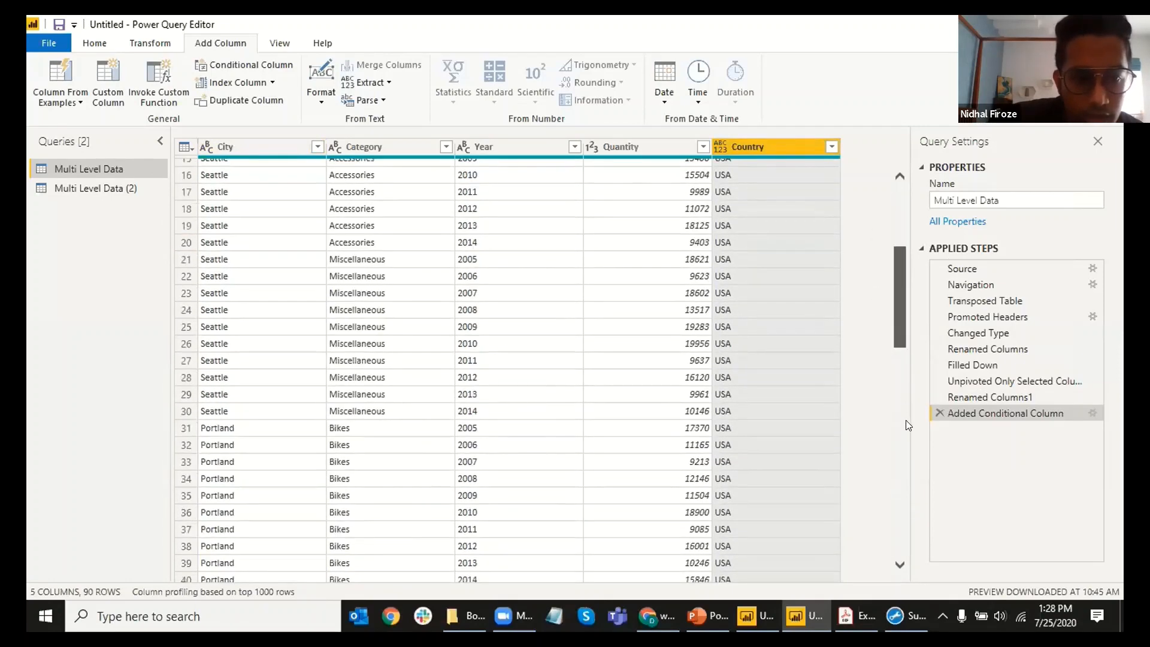
{"action": "scroll", "coordinate": [908, 432], "scroll_direction": "down", "scroll_amount": 6}
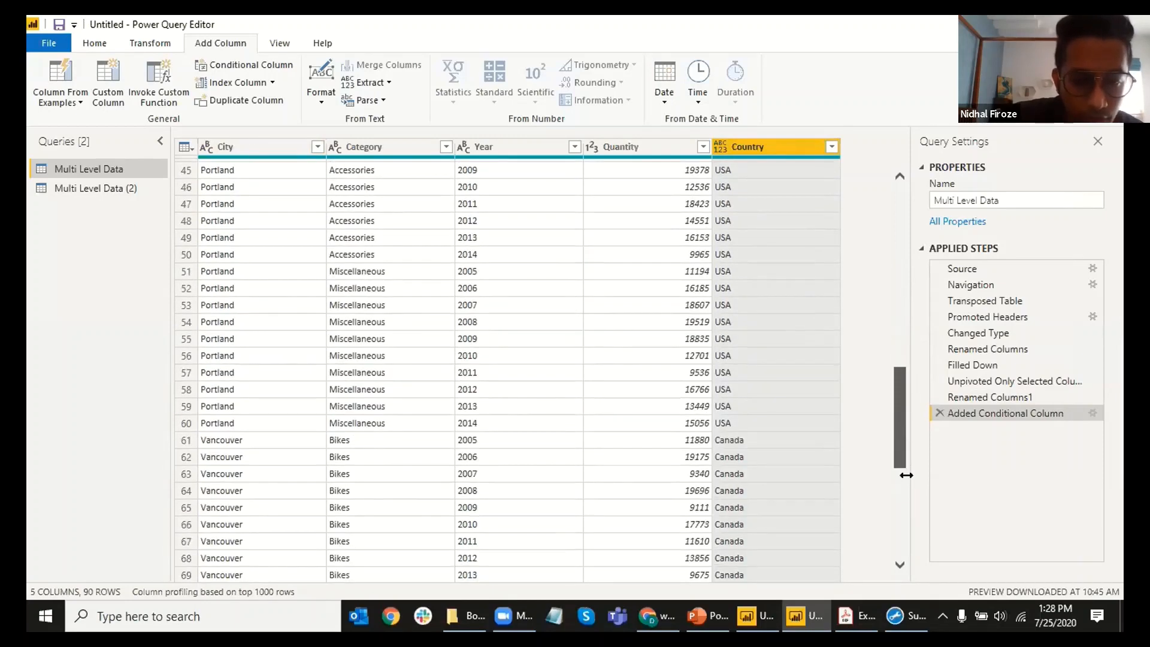
{"action": "left_click_drag", "start_coordinate": [899, 432], "coordinate": [901, 242]}
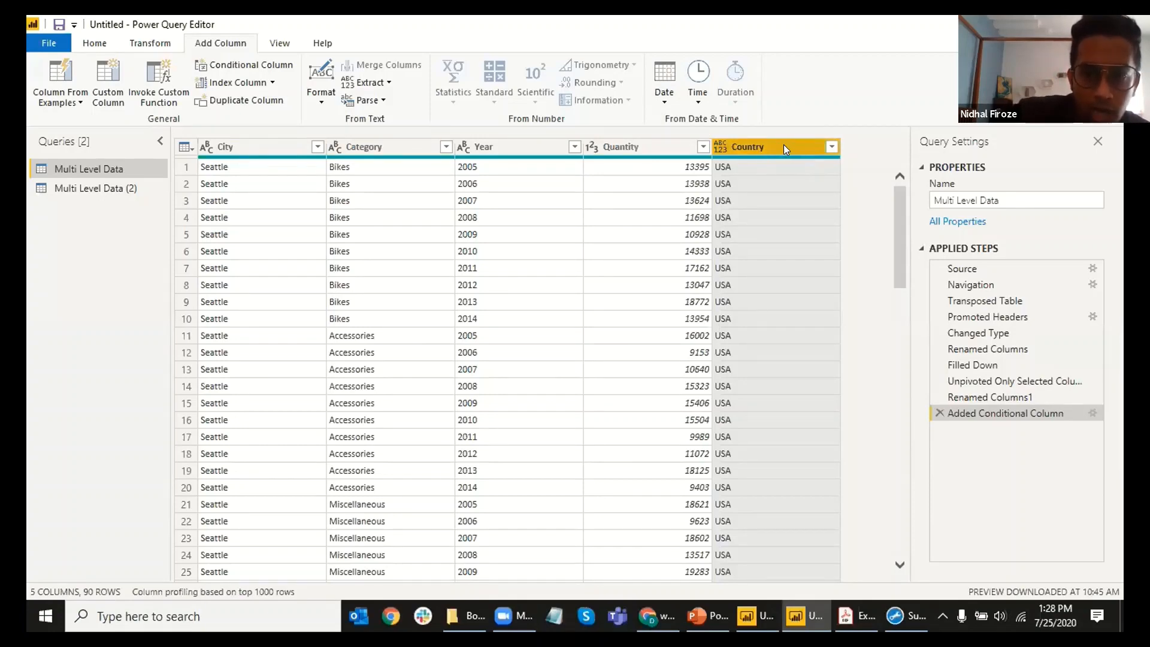
{"action": "left_click_drag", "start_coordinate": [783, 145], "coordinate": [271, 159]}
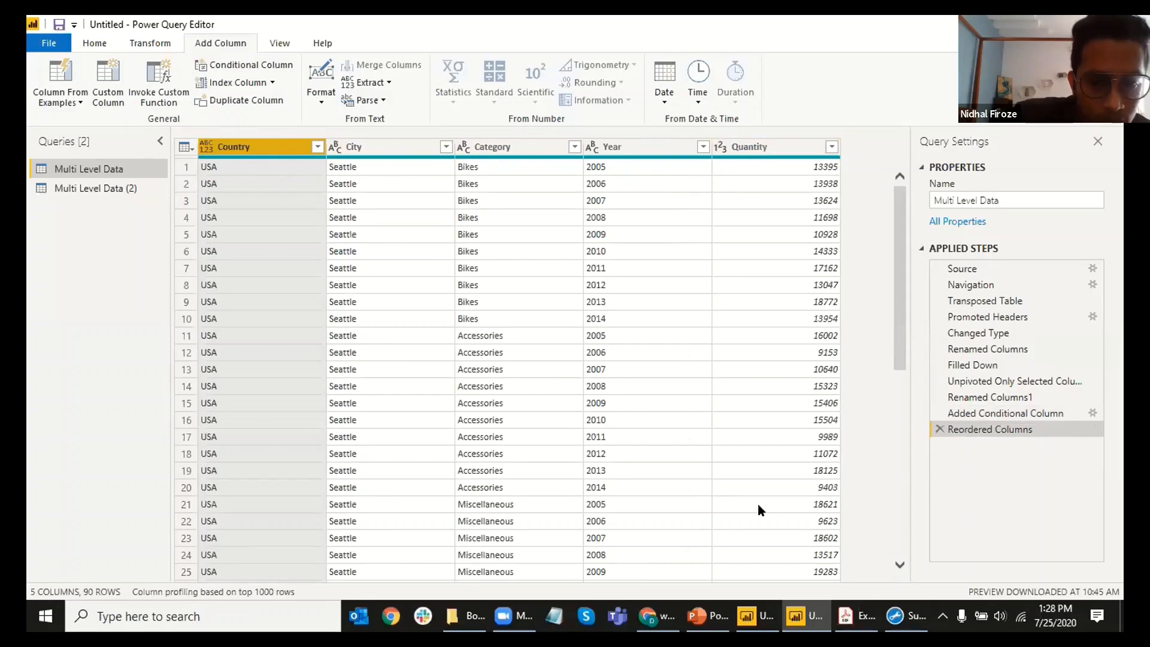
Step: Switch to the Power BI exercises PDF in Acrobat Reader and read the instructions that follow the conditional column exercise
{"action": "left_click", "coordinate": [859, 616]}
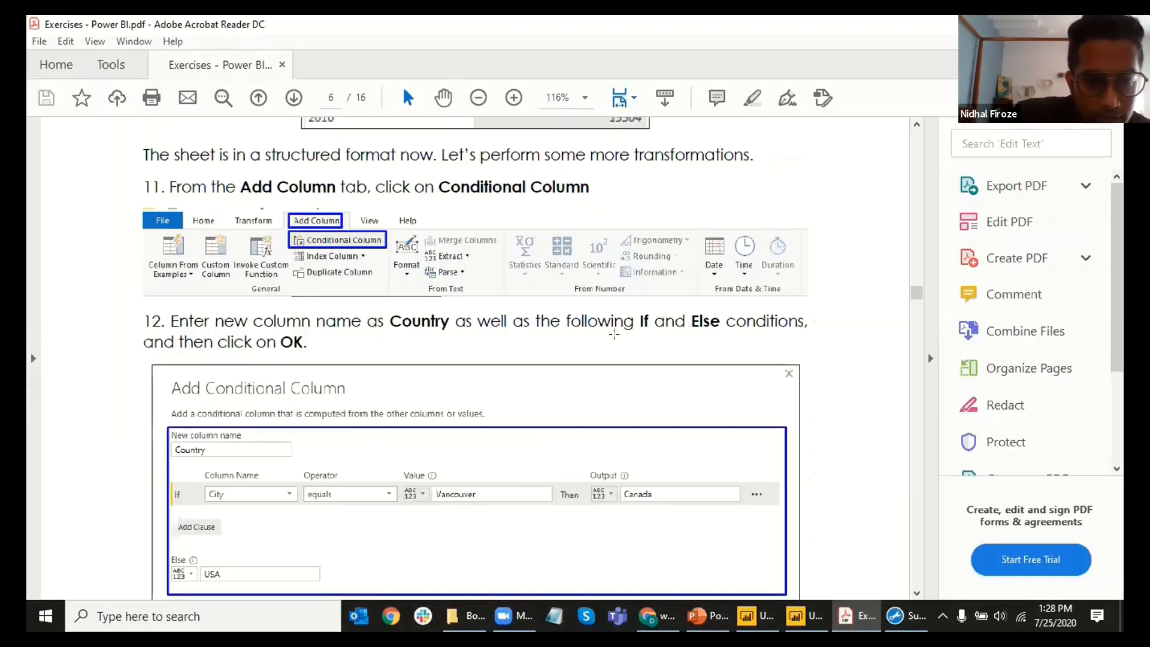
{"action": "scroll", "coordinate": [624, 344], "scroll_direction": "down", "scroll_amount": 5}
{"action": "scroll", "coordinate": [623, 344], "scroll_direction": "down", "scroll_amount": 10}
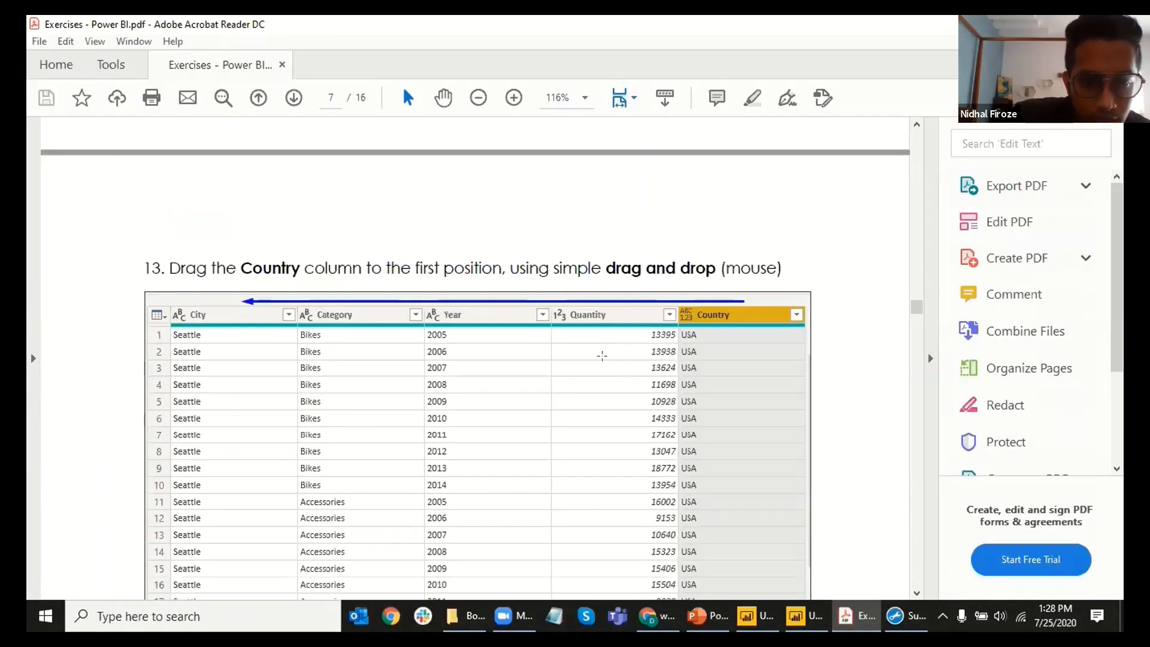
{"action": "scroll", "coordinate": [576, 348], "scroll_direction": "down", "scroll_amount": 8}
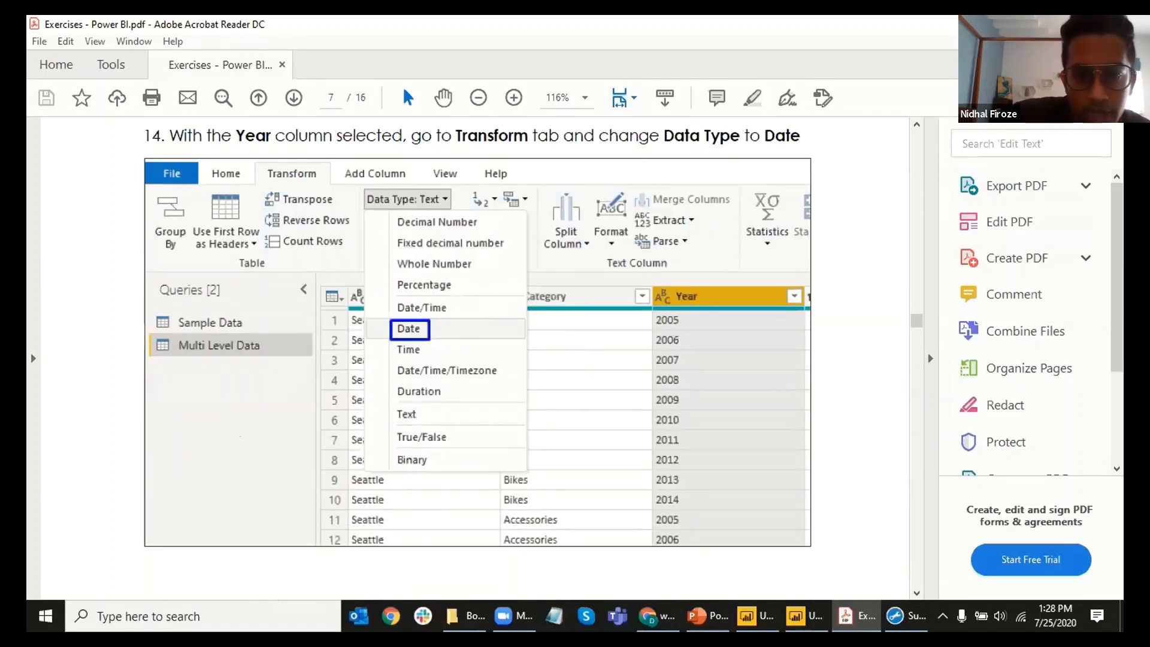
Step: Return to the Power Query Editor and change the Year column's data type to Date
{"action": "key", "text": "alt+Tab"}
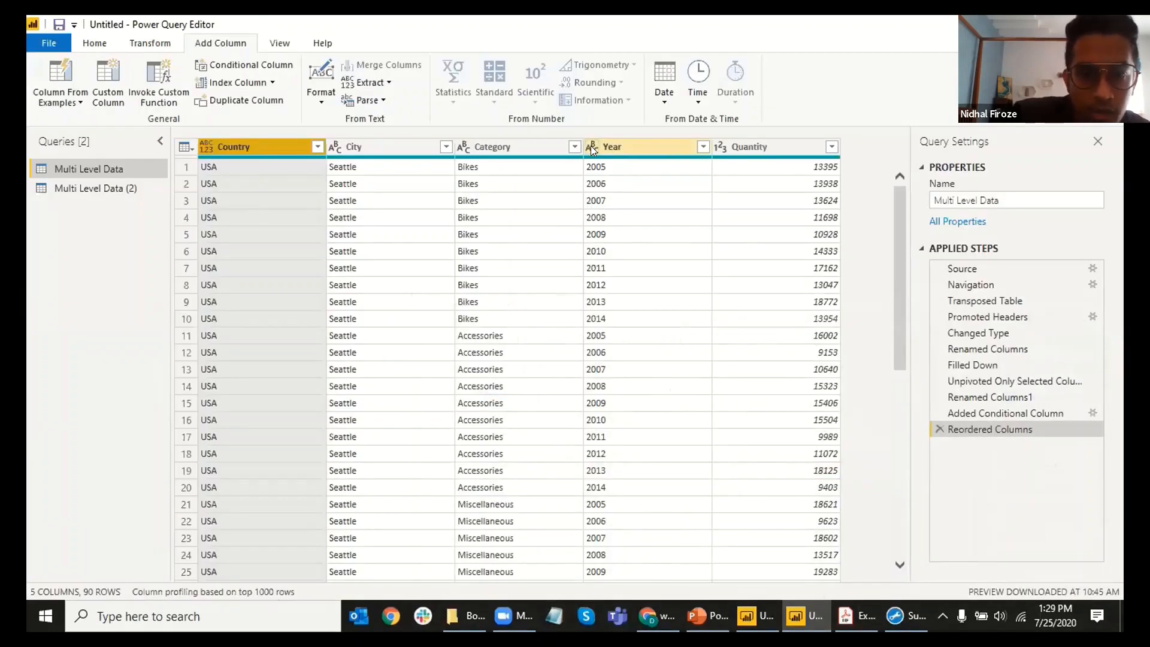
{"action": "left_click", "coordinate": [636, 145]}
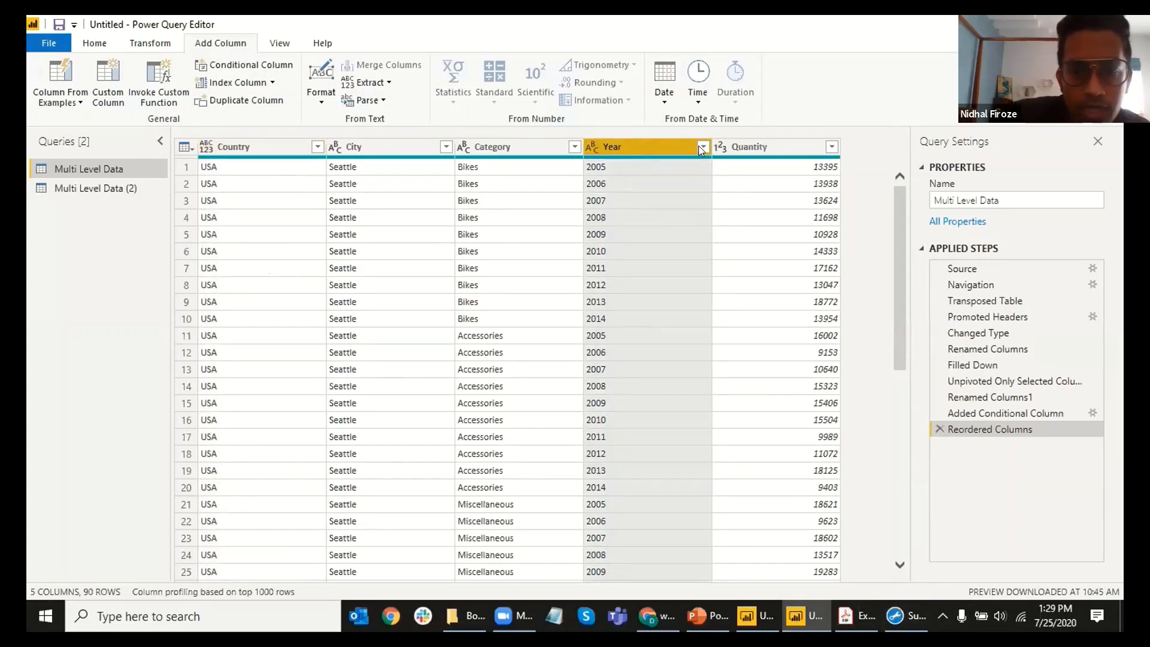
{"action": "left_click", "coordinate": [702, 147]}
{"action": "left_click", "coordinate": [659, 147]}
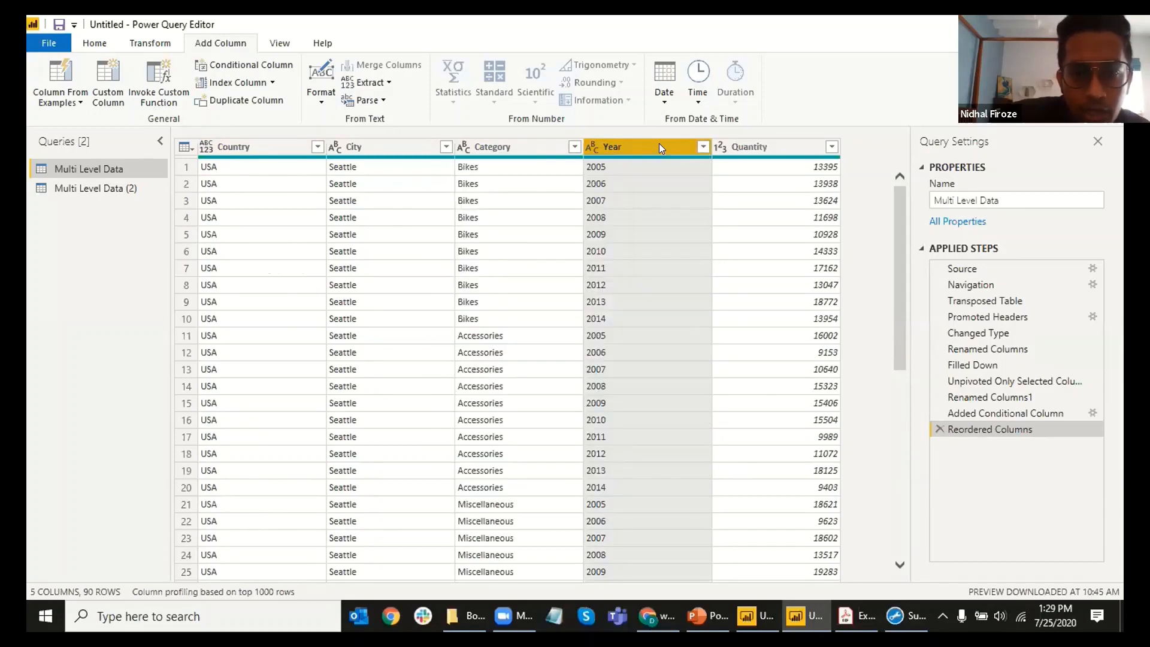
{"action": "left_click", "coordinate": [591, 147]}
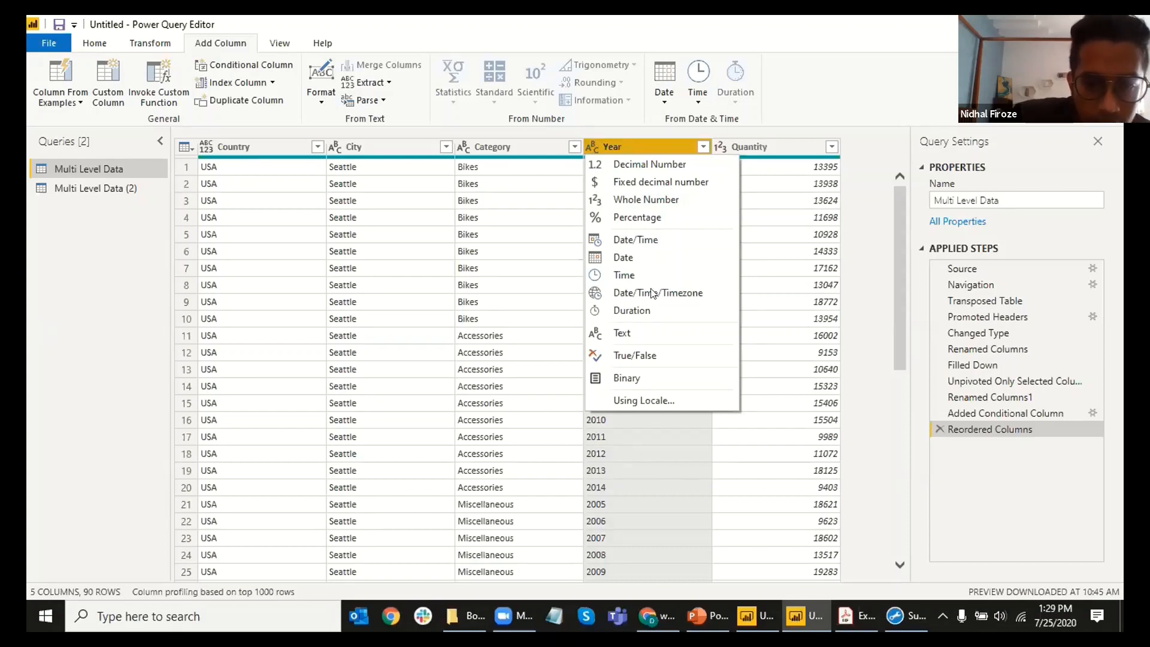
{"action": "left_click", "coordinate": [620, 257]}
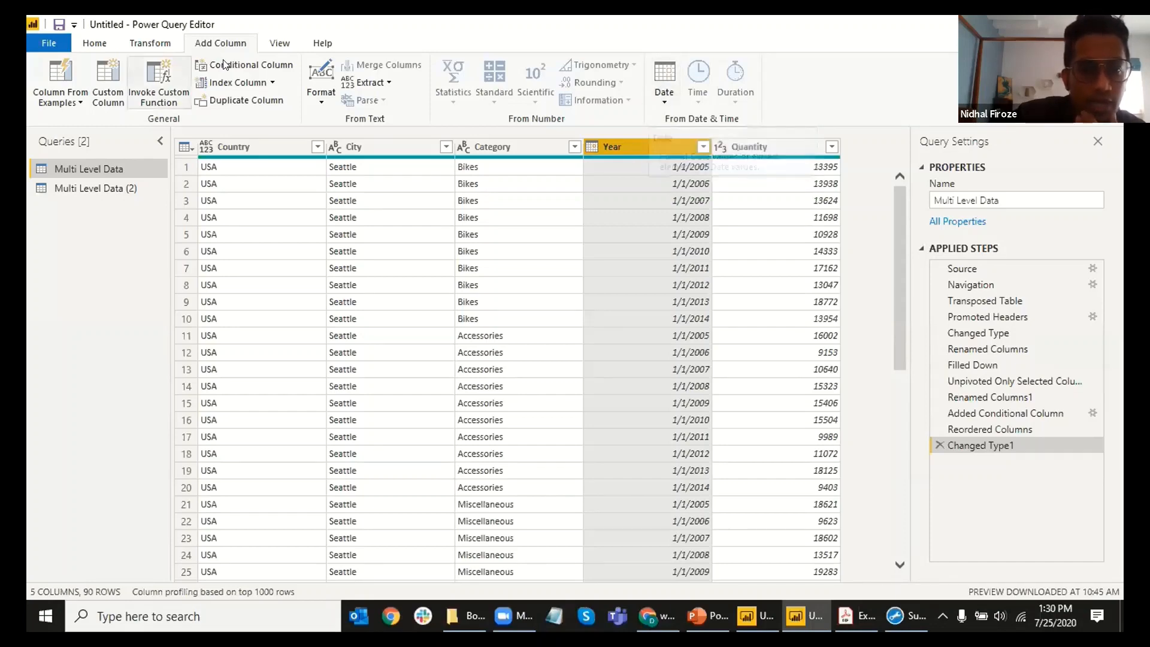
Step: Add a column extracting the year from the Year dates, and remove the original Year column
{"action": "left_click", "coordinate": [662, 99]}
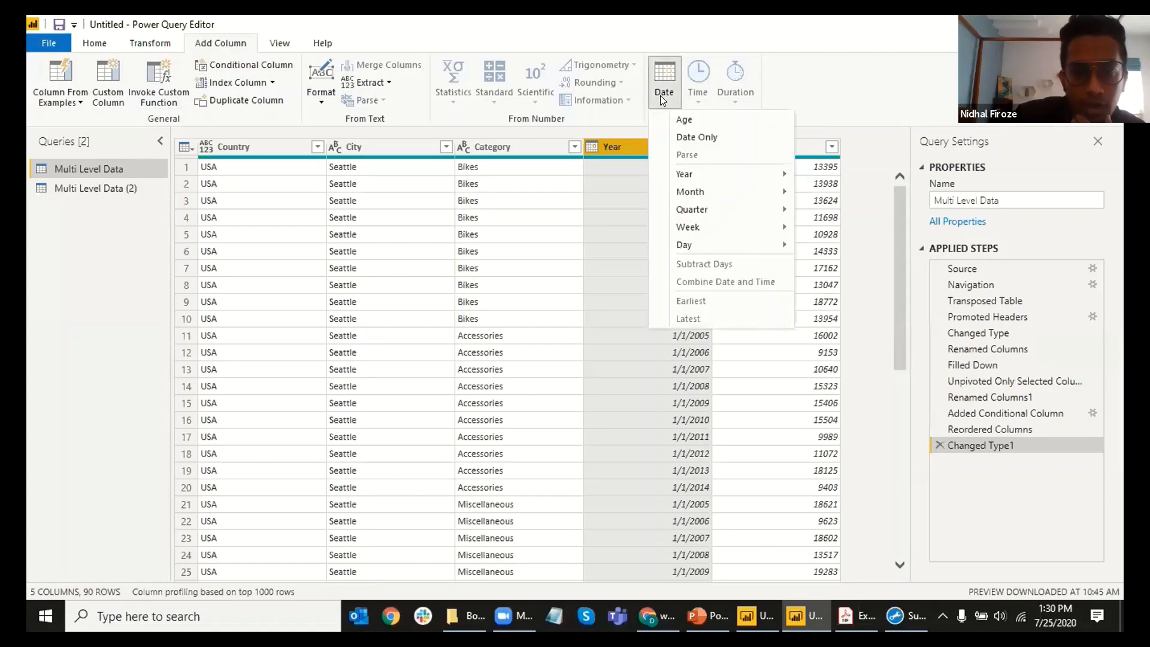
{"action": "mouse_move", "coordinate": [703, 174]}
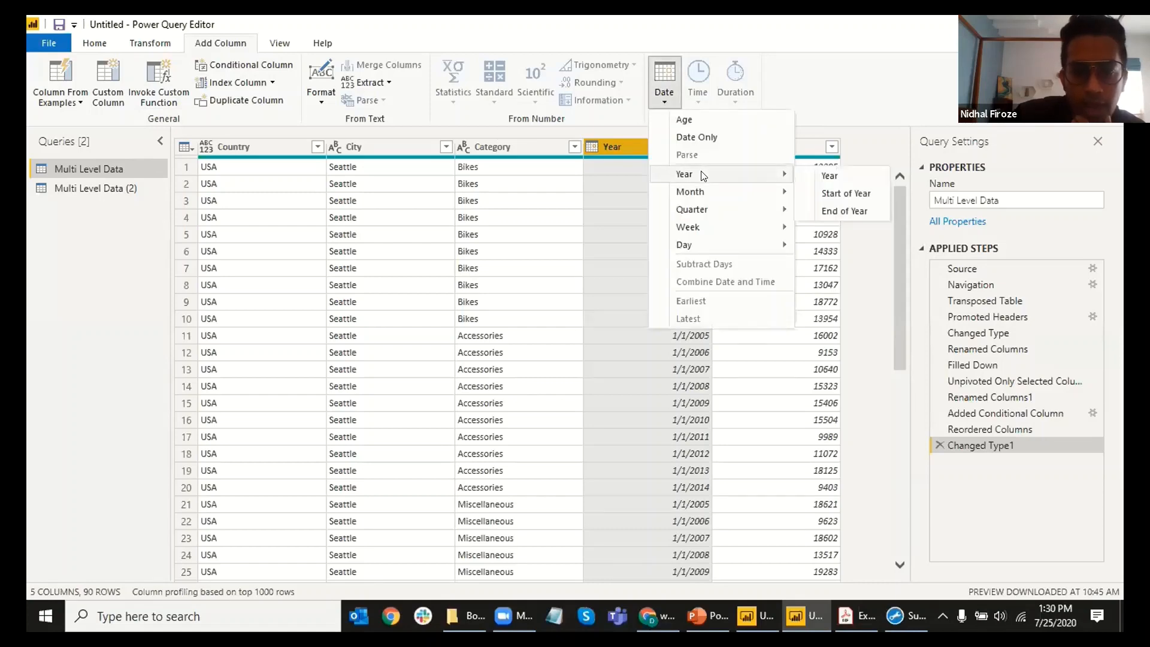
{"action": "left_click", "coordinate": [832, 176]}
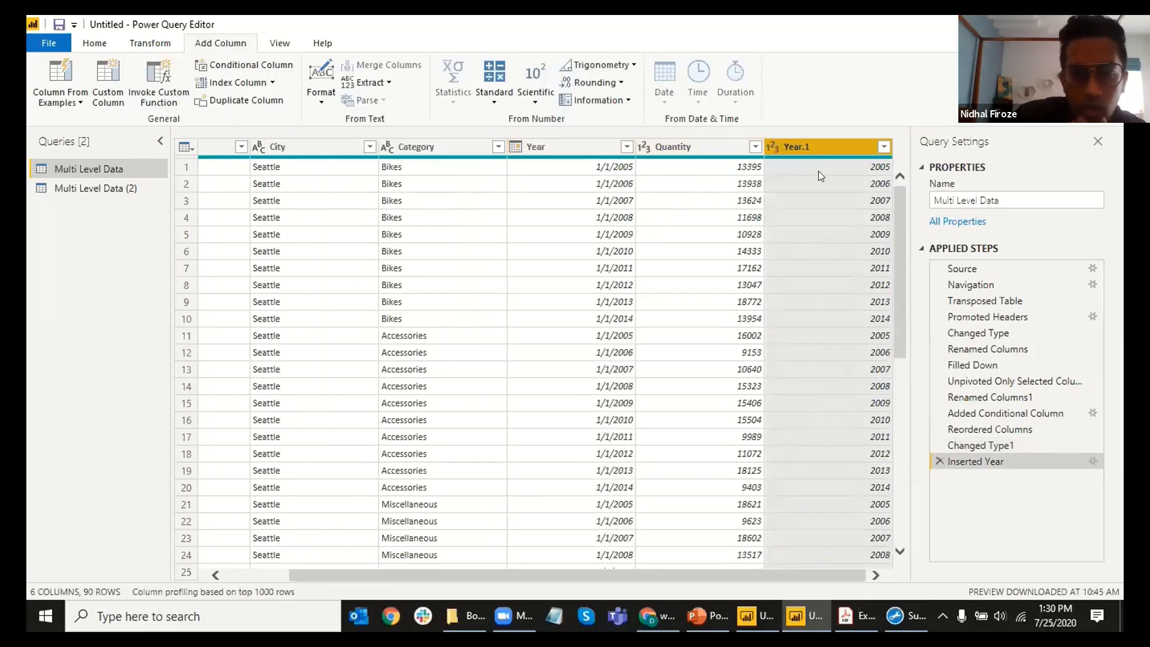
{"action": "right_click", "coordinate": [556, 146]}
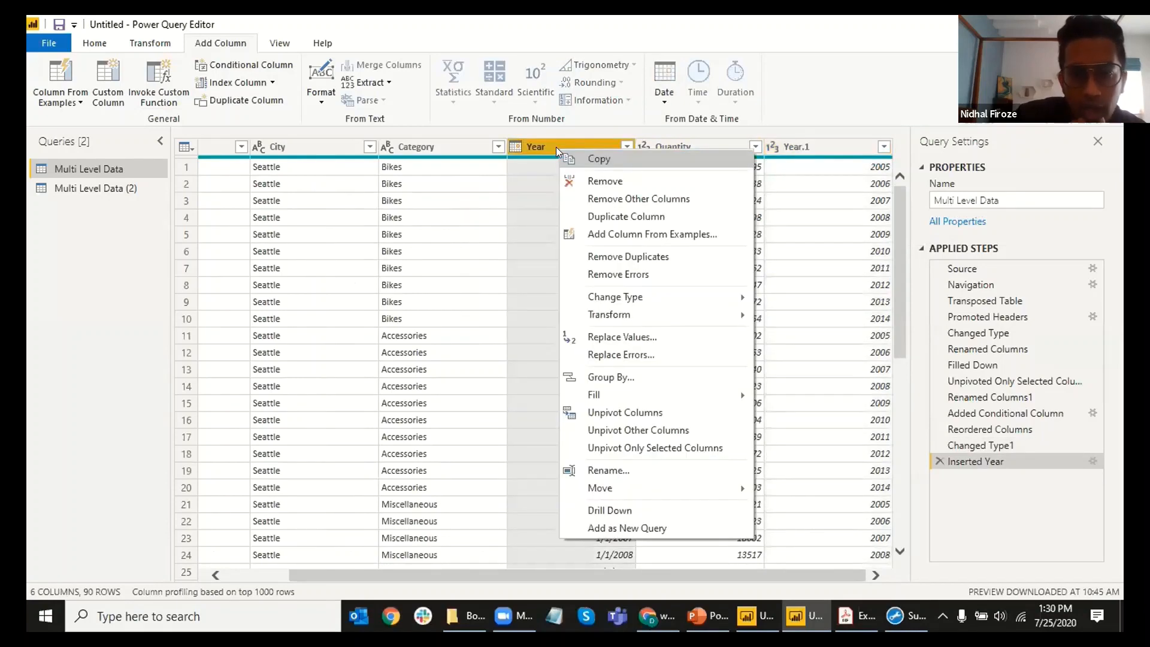
{"action": "left_click", "coordinate": [606, 183]}
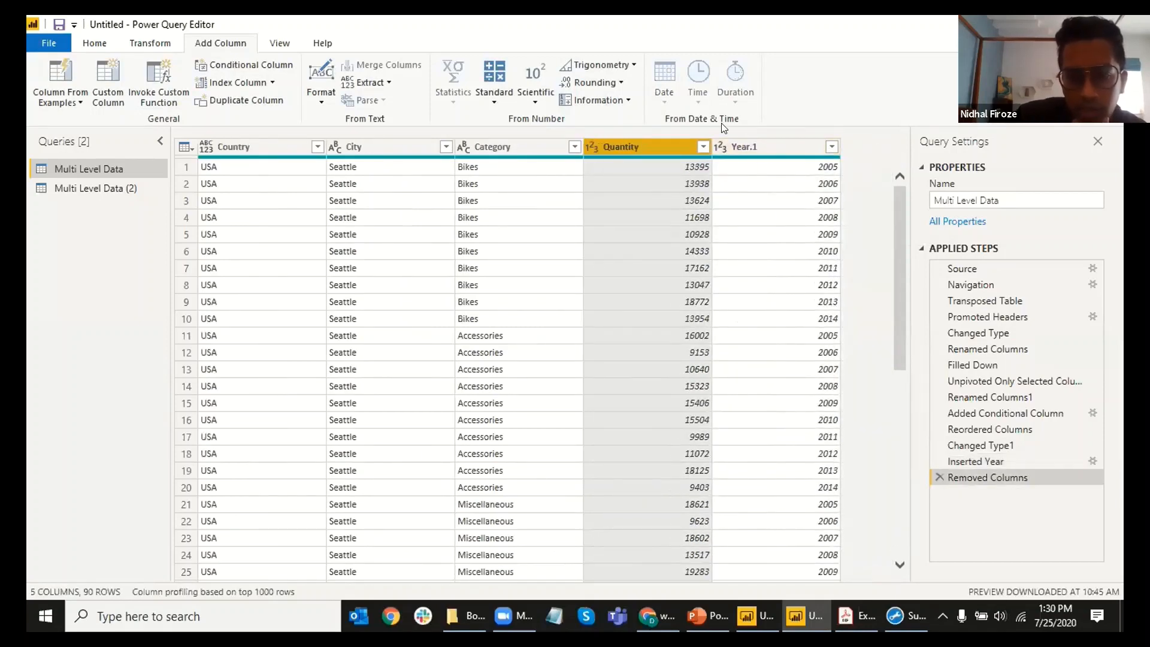
Step: Rename the Year.1 column to Year and look over the rows of the resulting table
{"action": "left_click", "coordinate": [715, 146]}
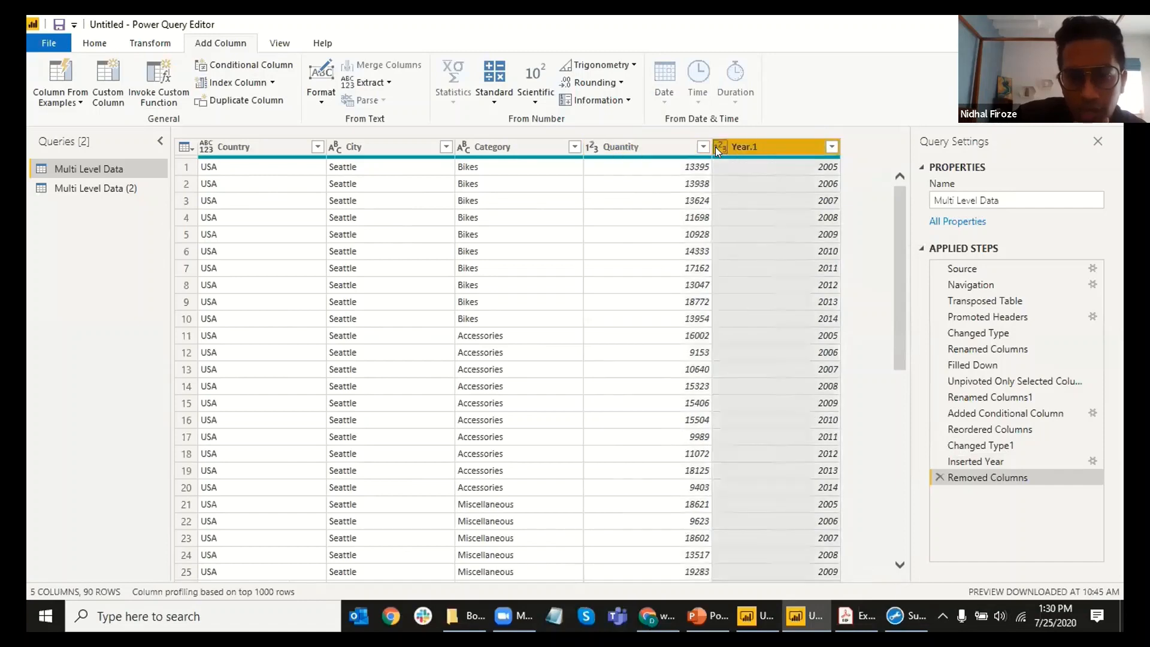
{"action": "left_click", "coordinate": [794, 115]}
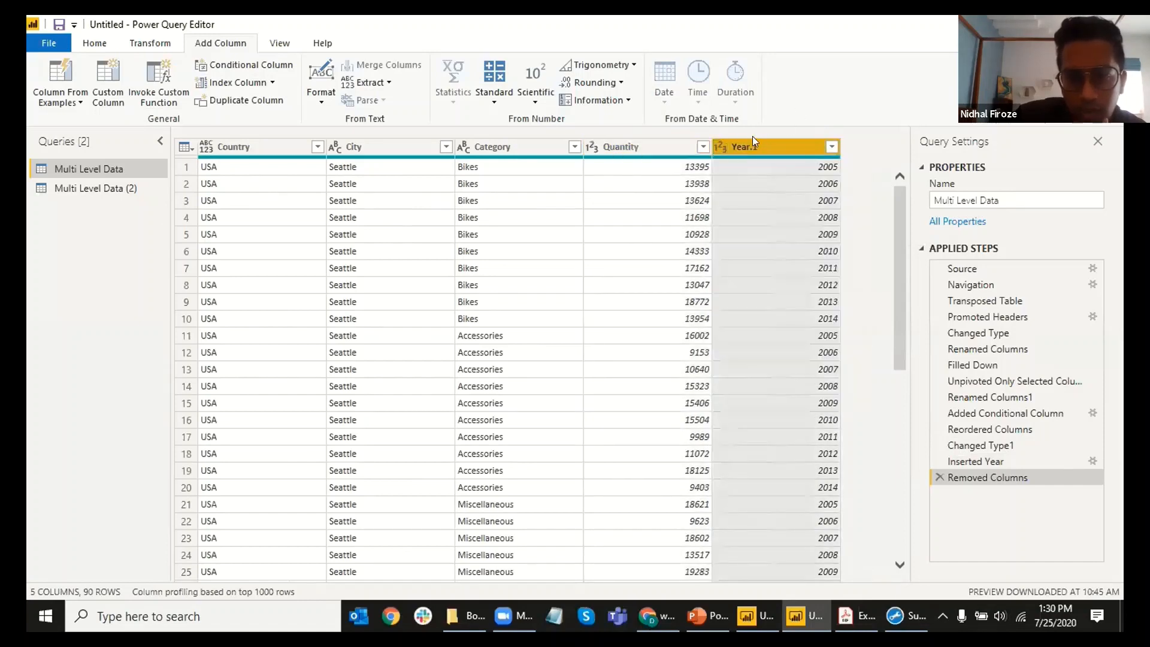
{"action": "double_click", "coordinate": [736, 148]}
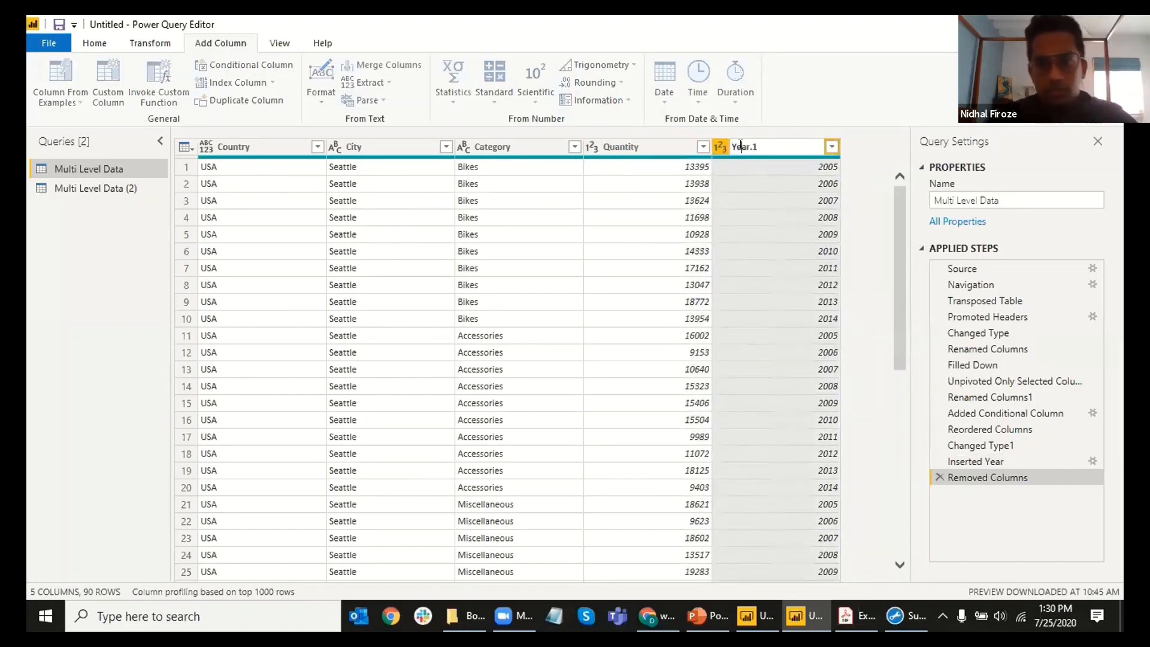
{"action": "type", "text": "Year"}
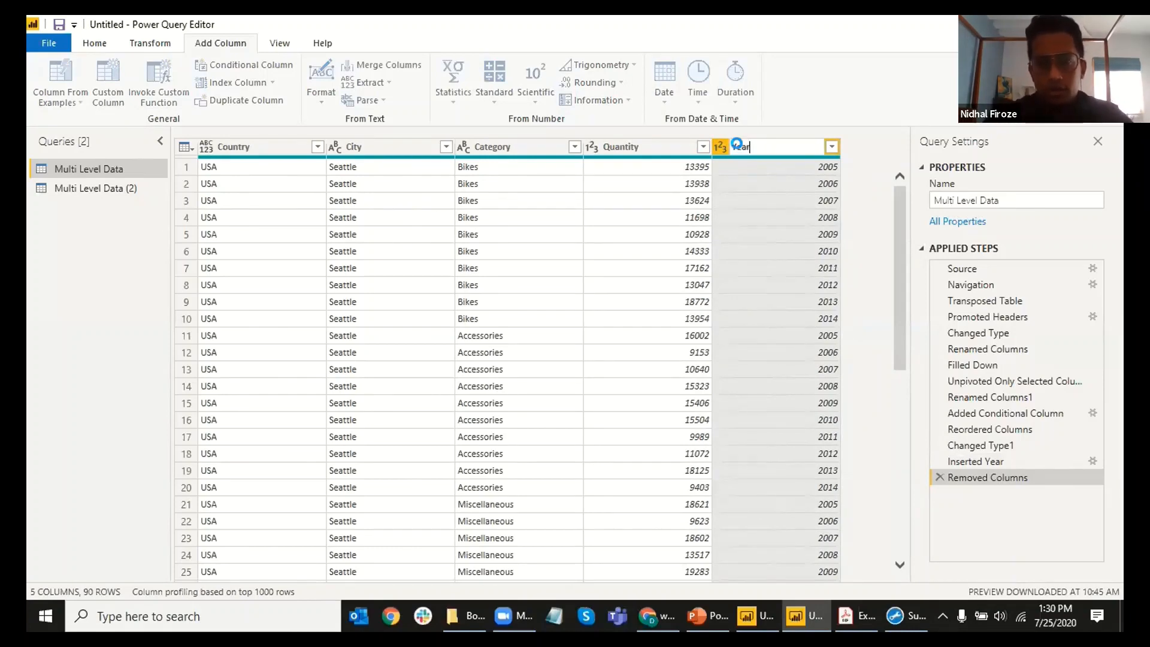
{"action": "key", "text": "Return"}
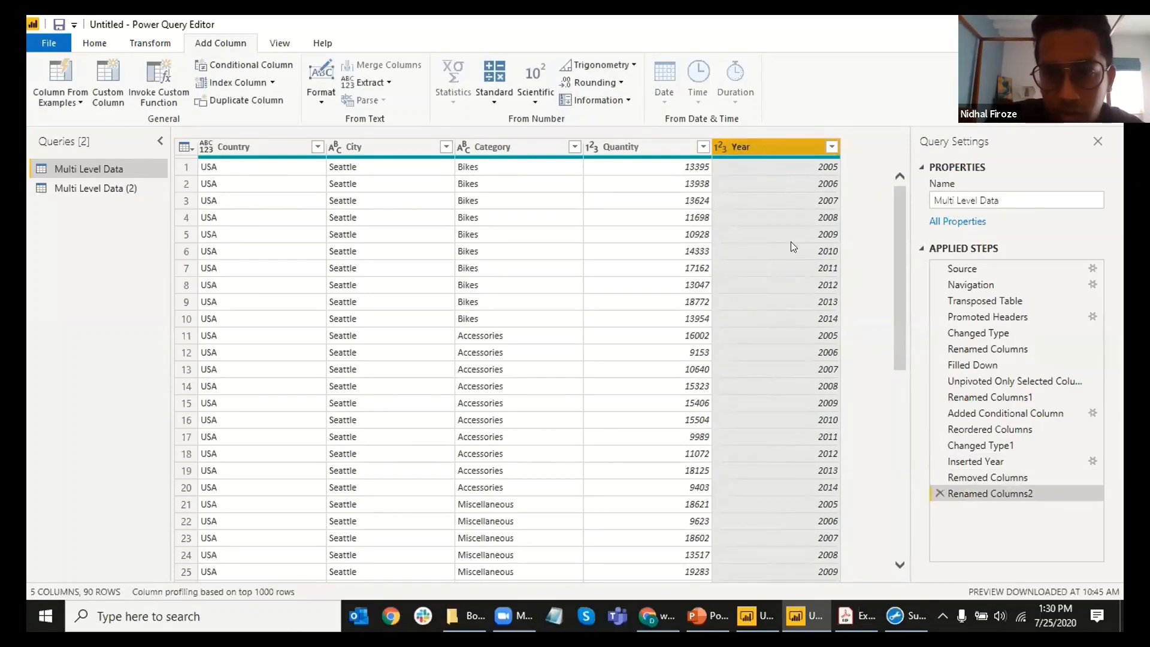
{"action": "scroll", "coordinate": [875, 304], "scroll_direction": "down", "scroll_amount": 3}
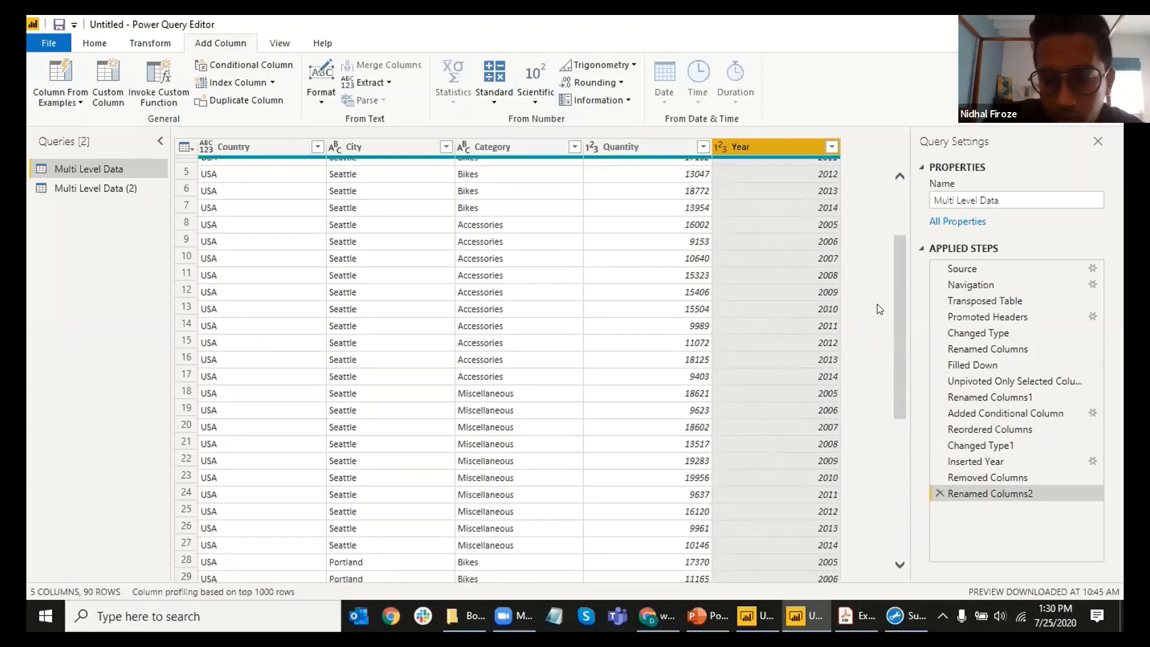
{"action": "scroll", "coordinate": [879, 309], "scroll_direction": "down", "scroll_amount": 5}
{"action": "scroll", "coordinate": [805, 233], "scroll_direction": "up", "scroll_amount": 8}
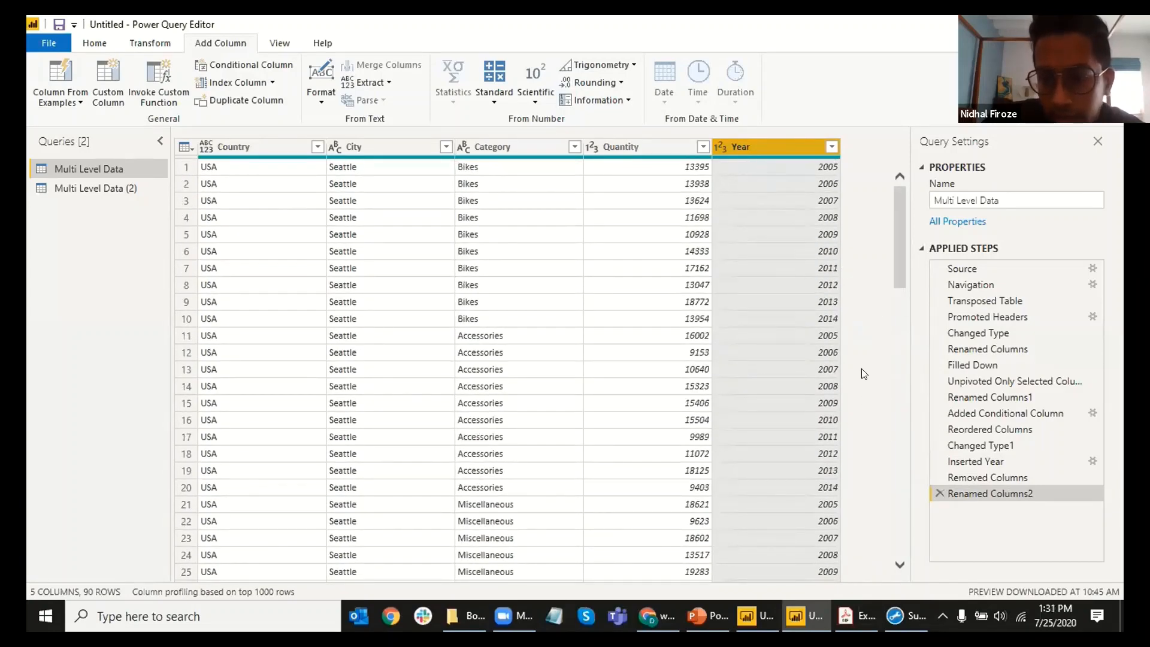
Step: Read the instructions on duplicating and removing the Quantity column in the exercises PDF, and return to the Power Query Editor
{"action": "key", "text": "alt+Tab"}
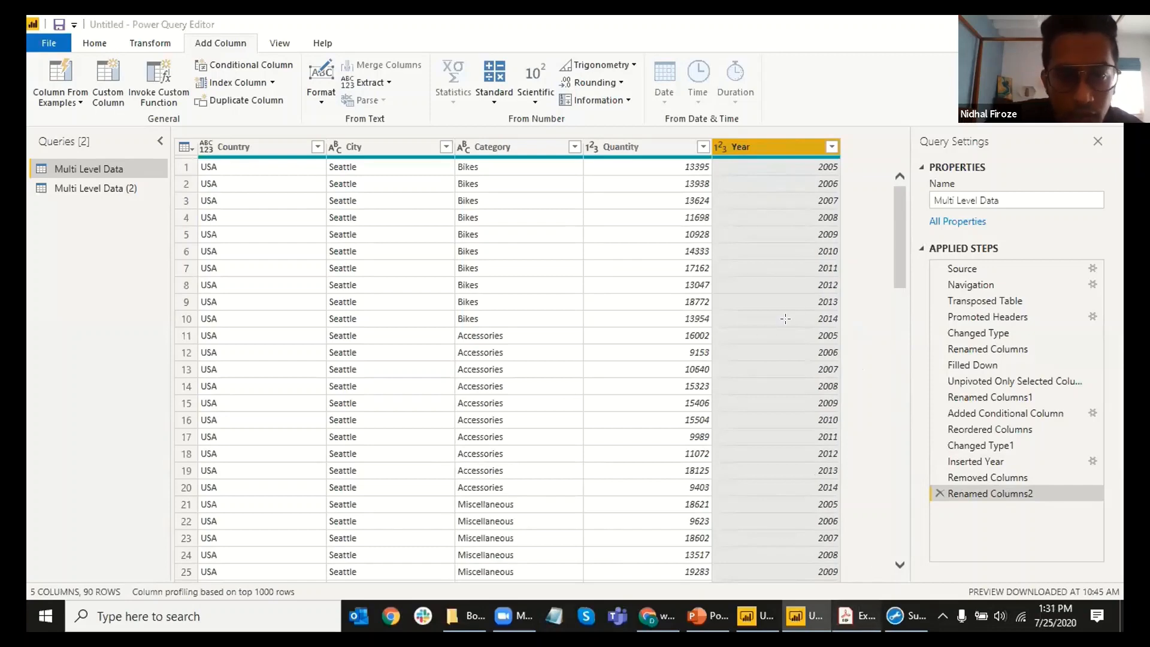
{"action": "scroll", "coordinate": [789, 324], "scroll_direction": "down", "scroll_amount": 6}
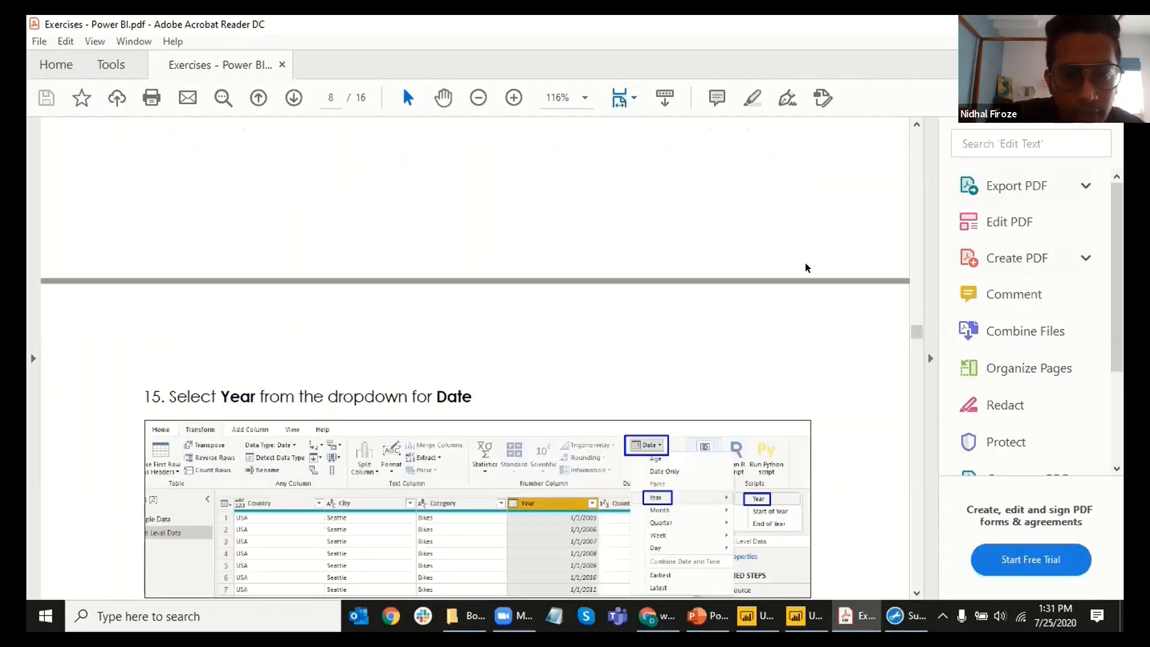
{"action": "scroll", "coordinate": [805, 267], "scroll_direction": "down", "scroll_amount": 6}
{"action": "scroll", "coordinate": [711, 270], "scroll_direction": "up", "scroll_amount": 1}
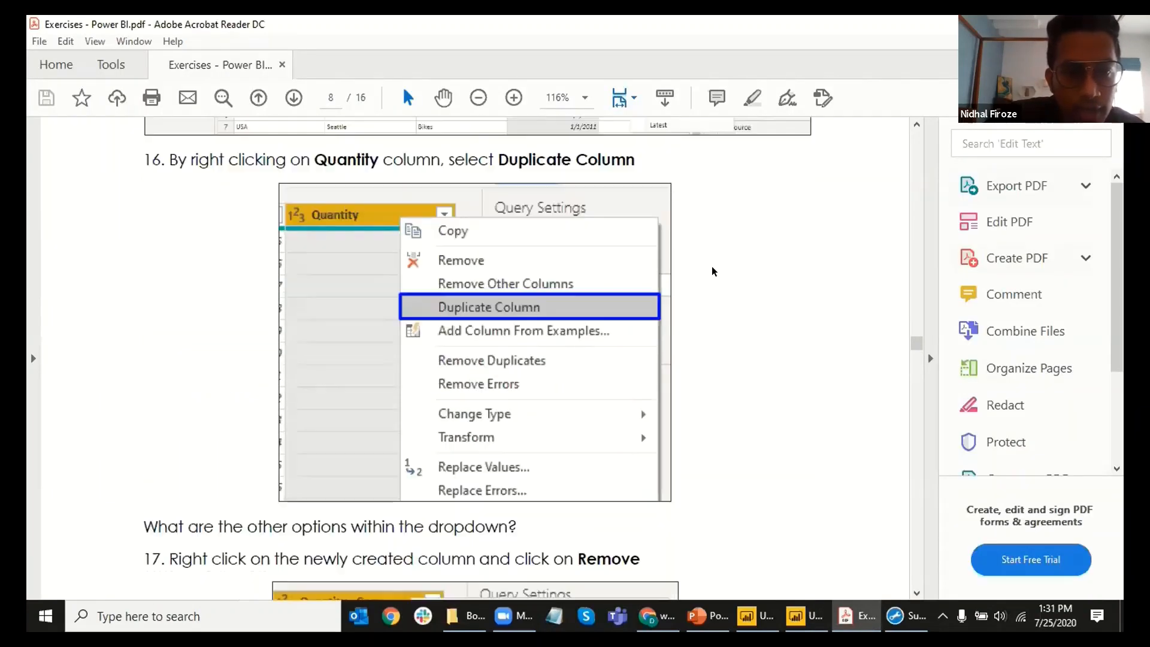
{"action": "key", "text": "alt+Tab"}
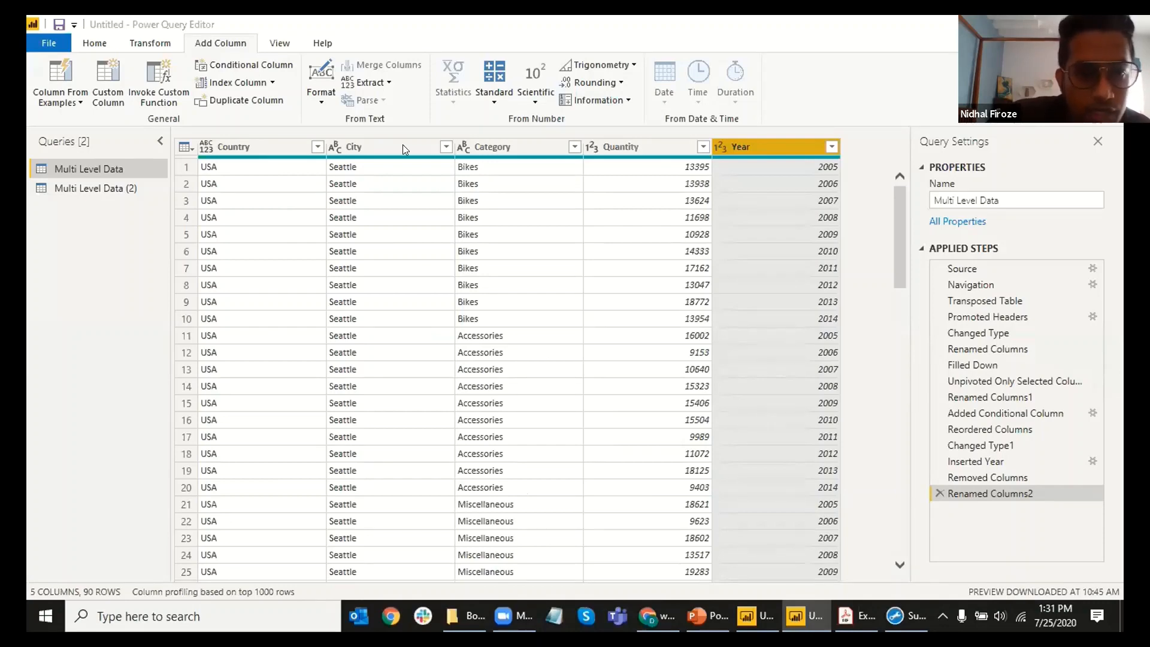
{"action": "left_click", "coordinate": [235, 63]}
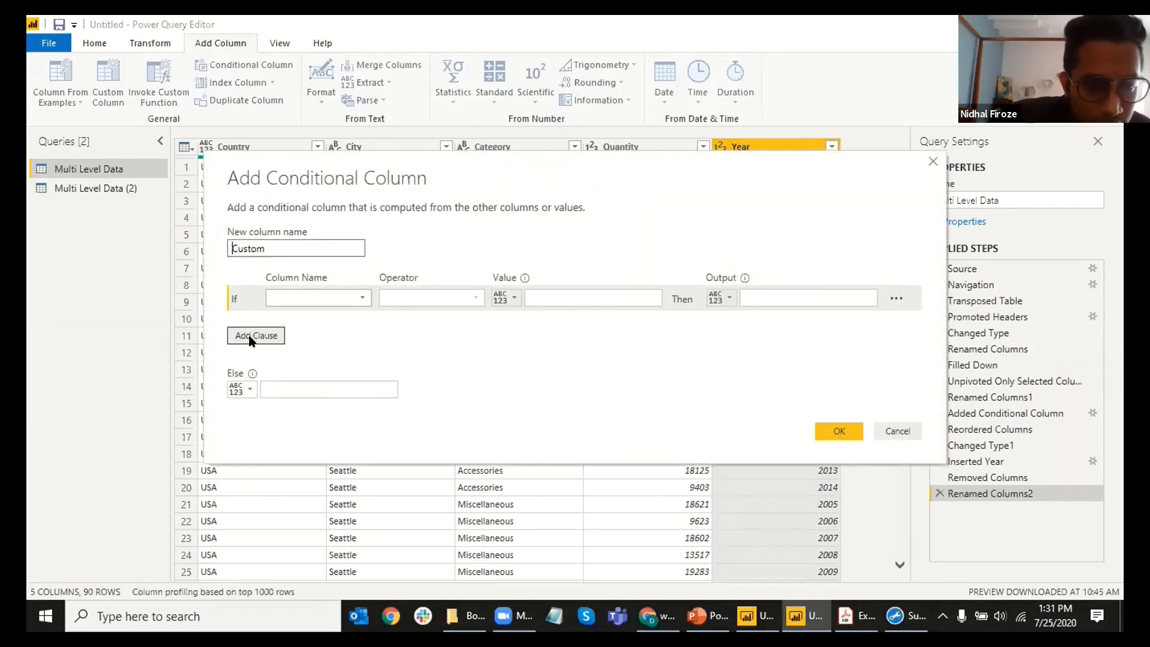
{"action": "left_click", "coordinate": [254, 337]}
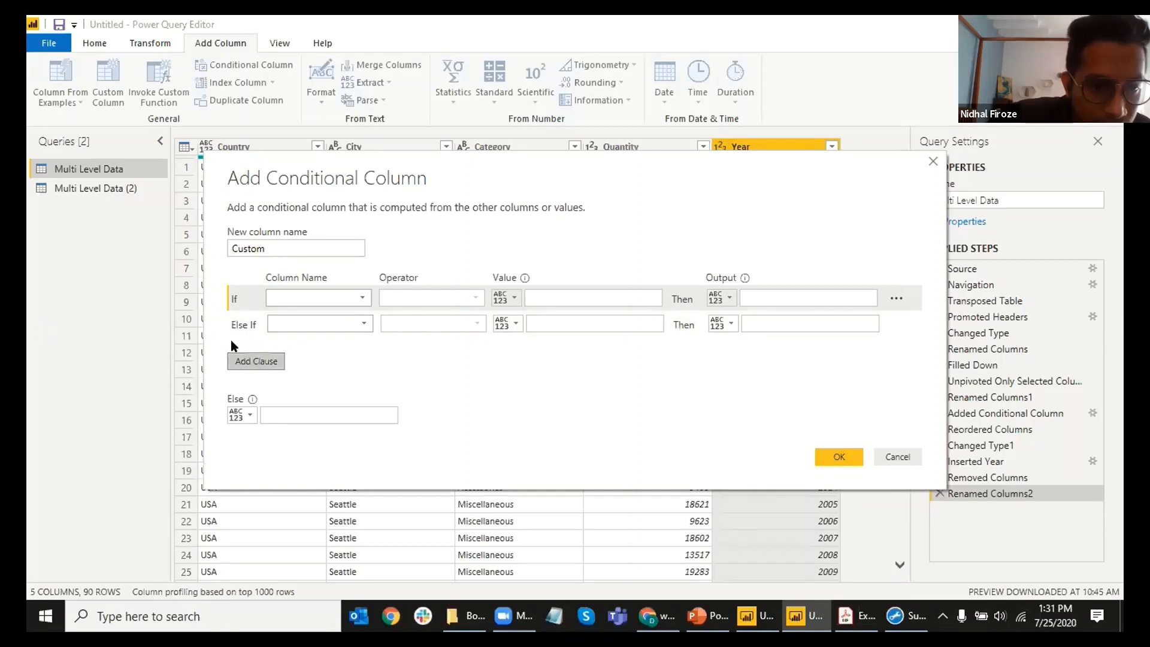
{"action": "left_click", "coordinate": [233, 361]}
{"action": "left_click", "coordinate": [235, 381]}
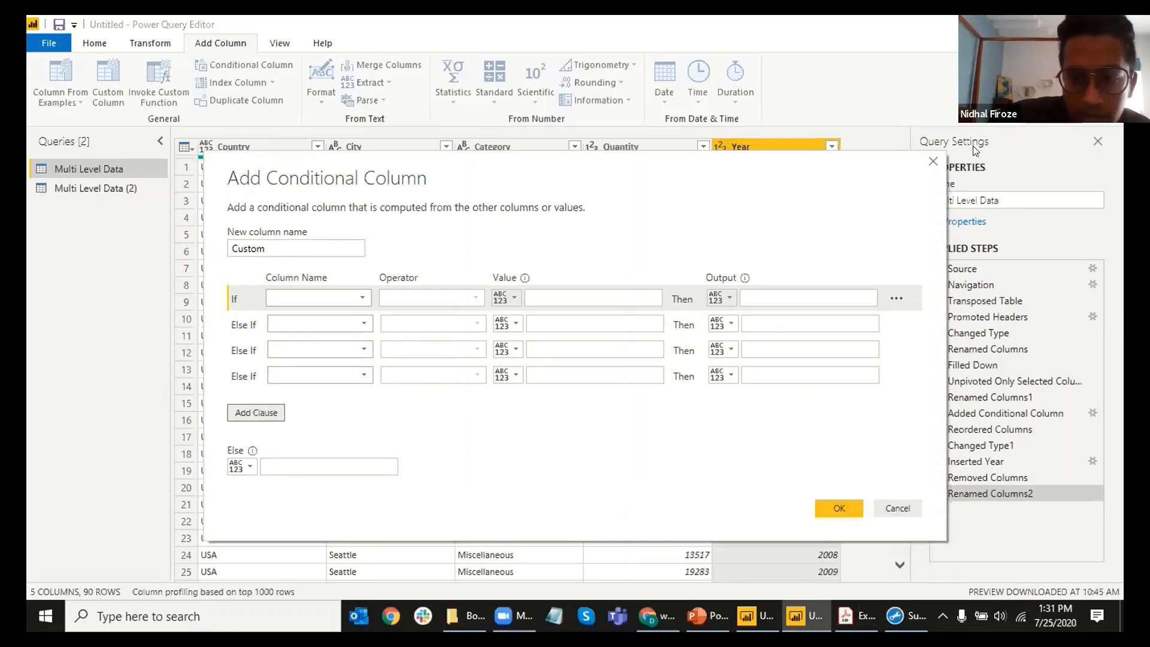
{"action": "key", "text": "Escape"}
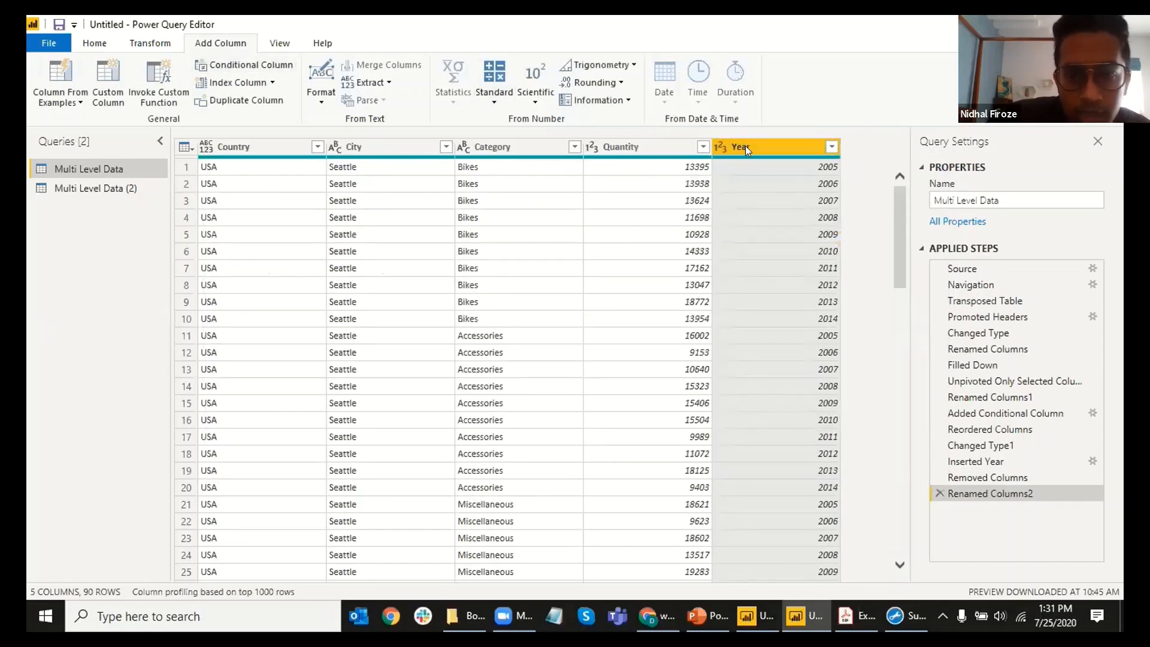
Step: Delete the last four applied steps of the Multi Level Data query, from Renamed Columns2 back through Changed Type1
{"action": "left_click", "coordinate": [940, 492]}
{"action": "left_click", "coordinate": [939, 478]}
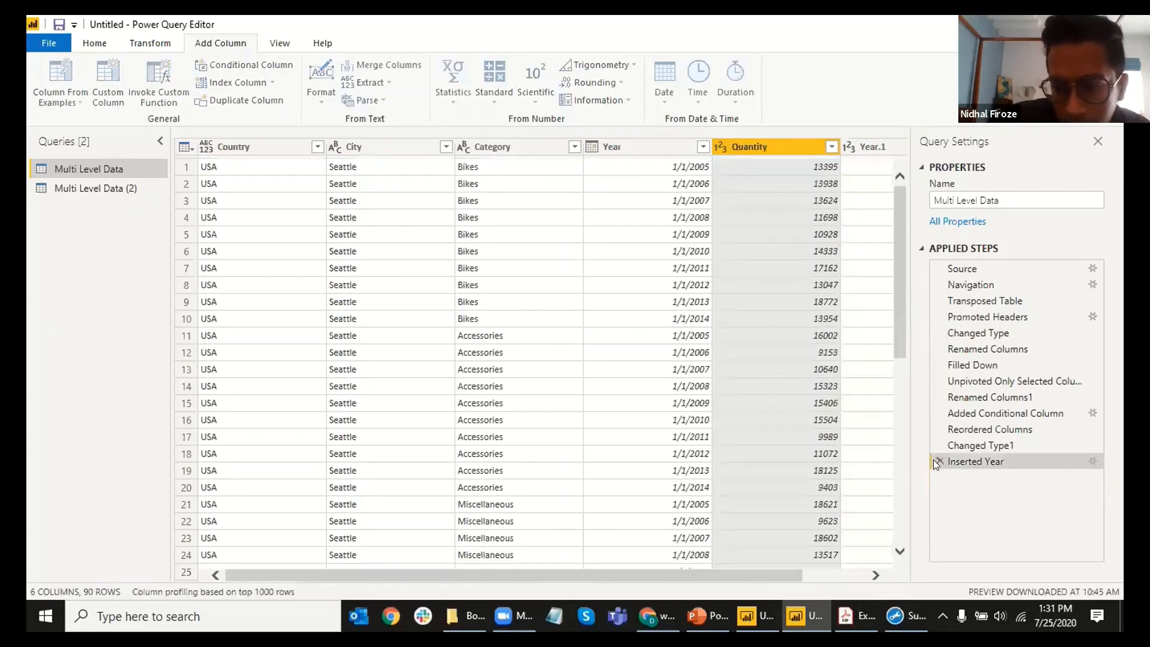
{"action": "left_click", "coordinate": [940, 461]}
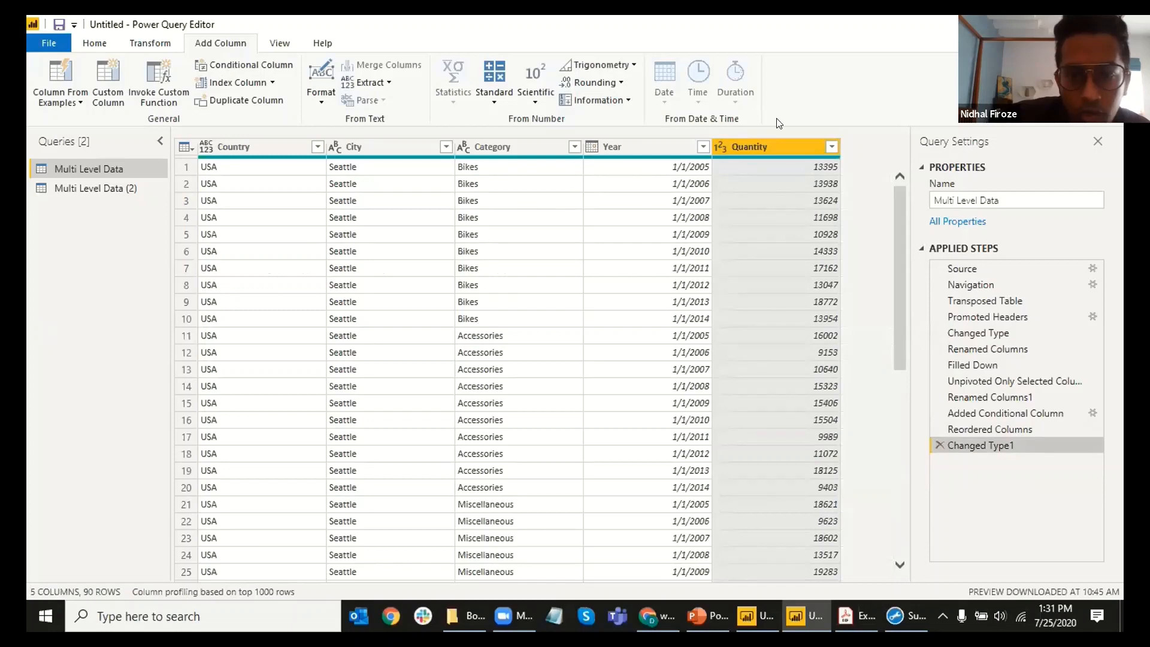
{"action": "left_click", "coordinate": [939, 445]}
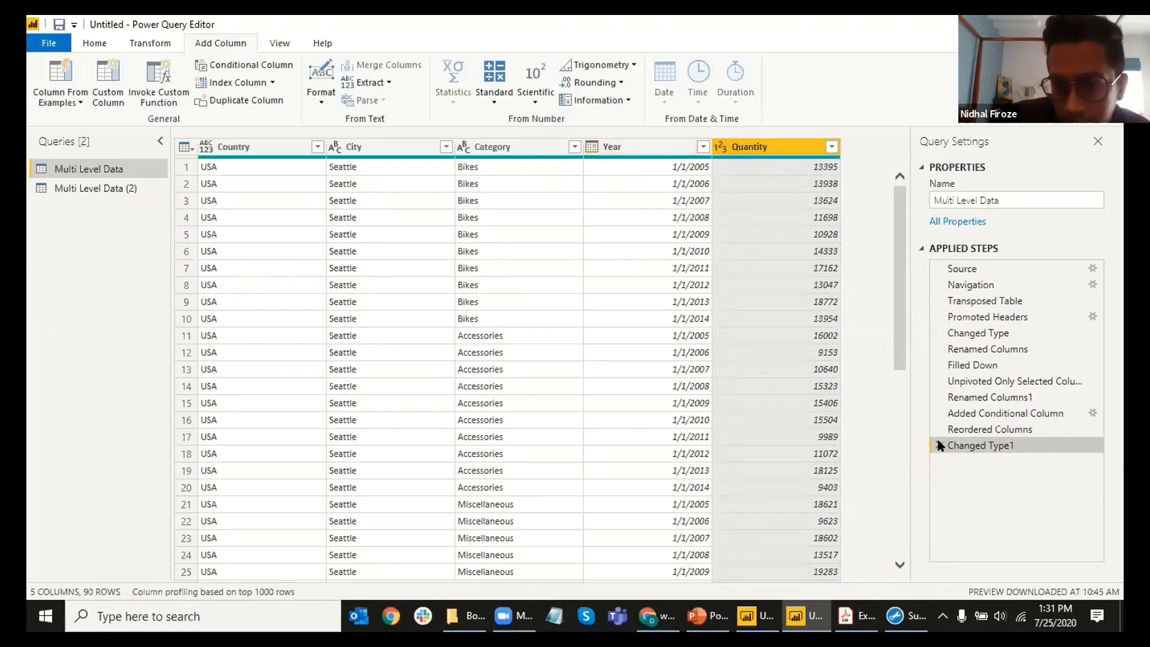
Step: Change the data type of the Year column from text to Date
{"action": "left_click", "coordinate": [702, 147]}
{"action": "left_click", "coordinate": [585, 145]}
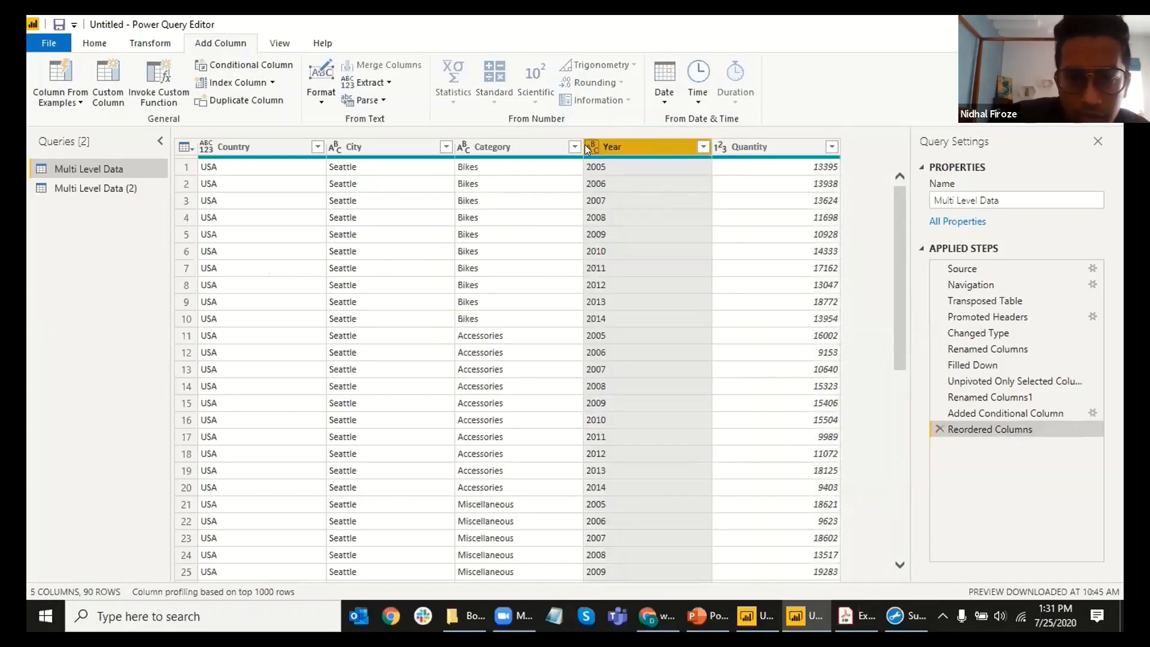
{"action": "left_click", "coordinate": [587, 146]}
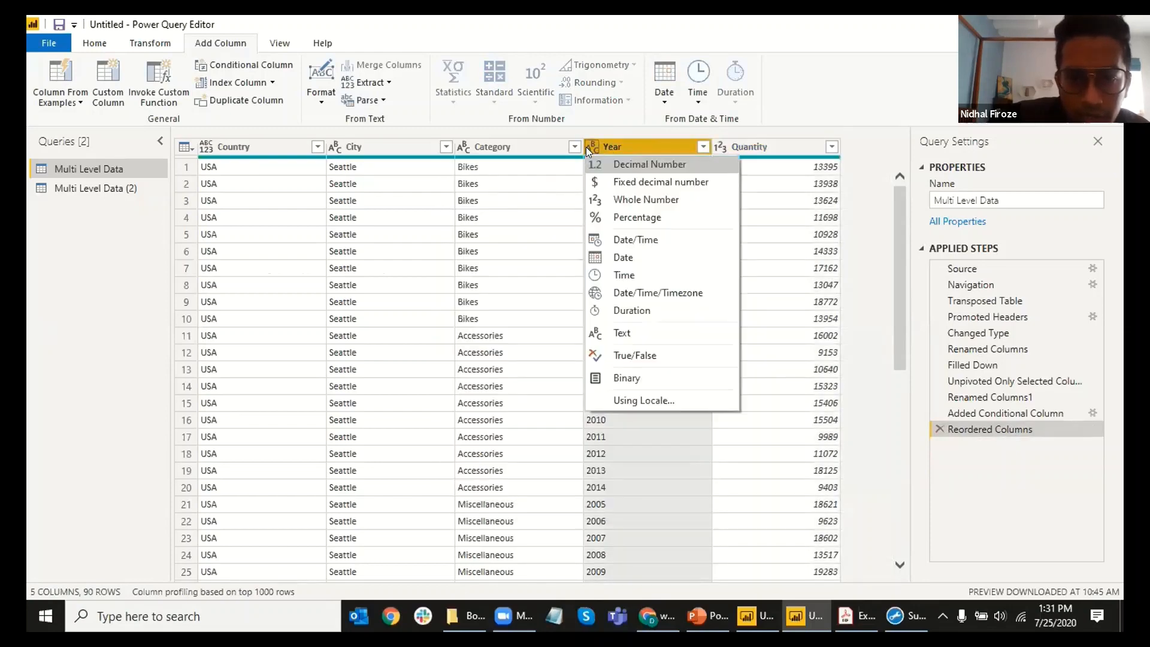
{"action": "left_click", "coordinate": [623, 258]}
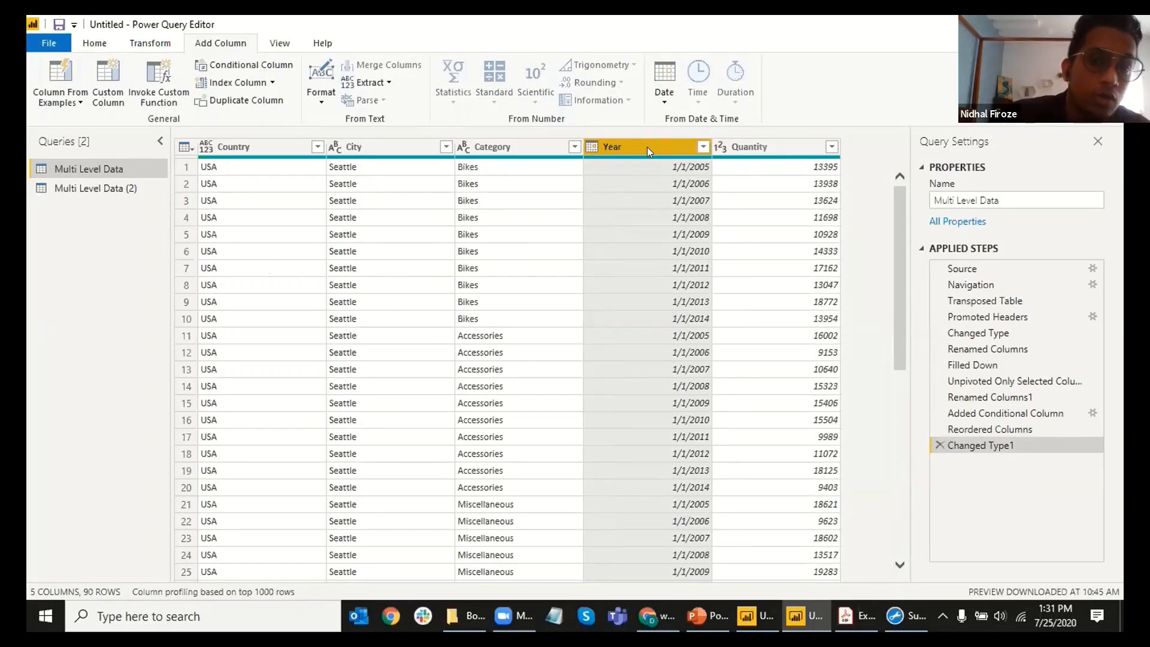
Step: Add a column with the year of each Year date, and remove the original Year column
{"action": "left_click", "coordinate": [664, 81]}
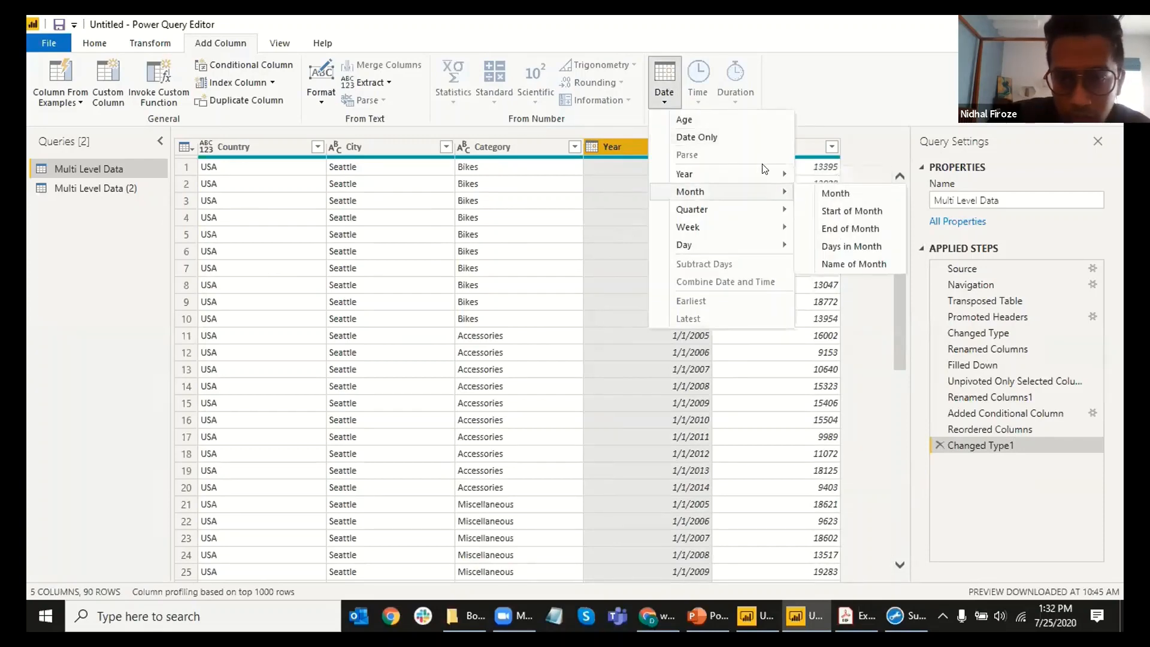
{"action": "mouse_move", "coordinate": [779, 174]}
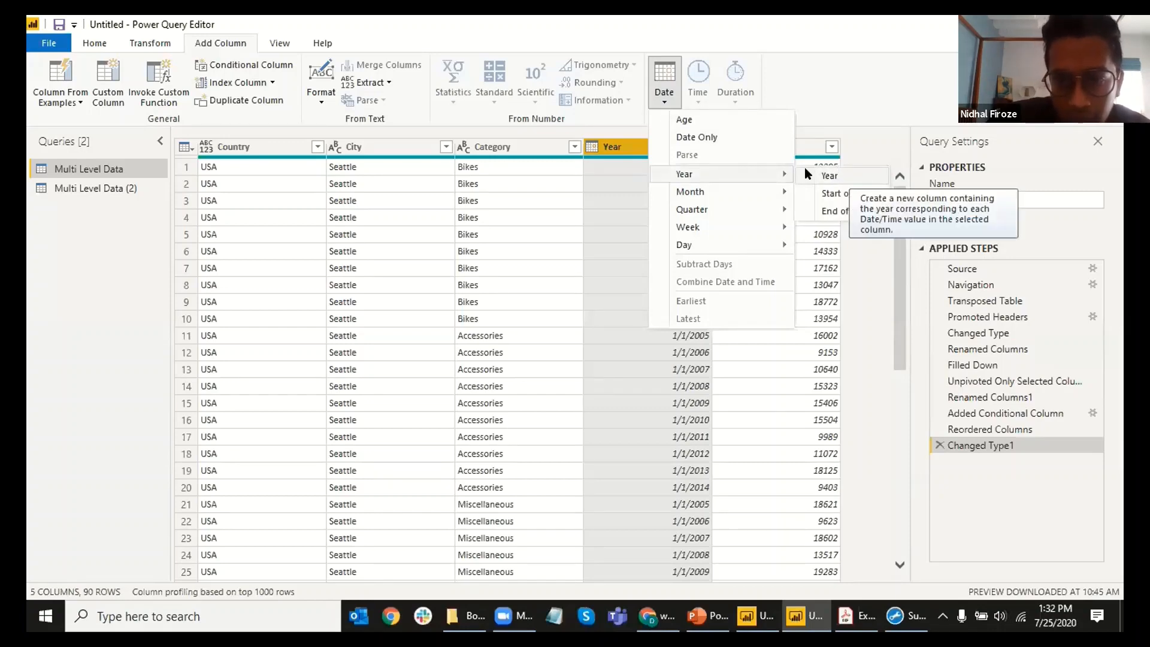
{"action": "mouse_move", "coordinate": [725, 216]}
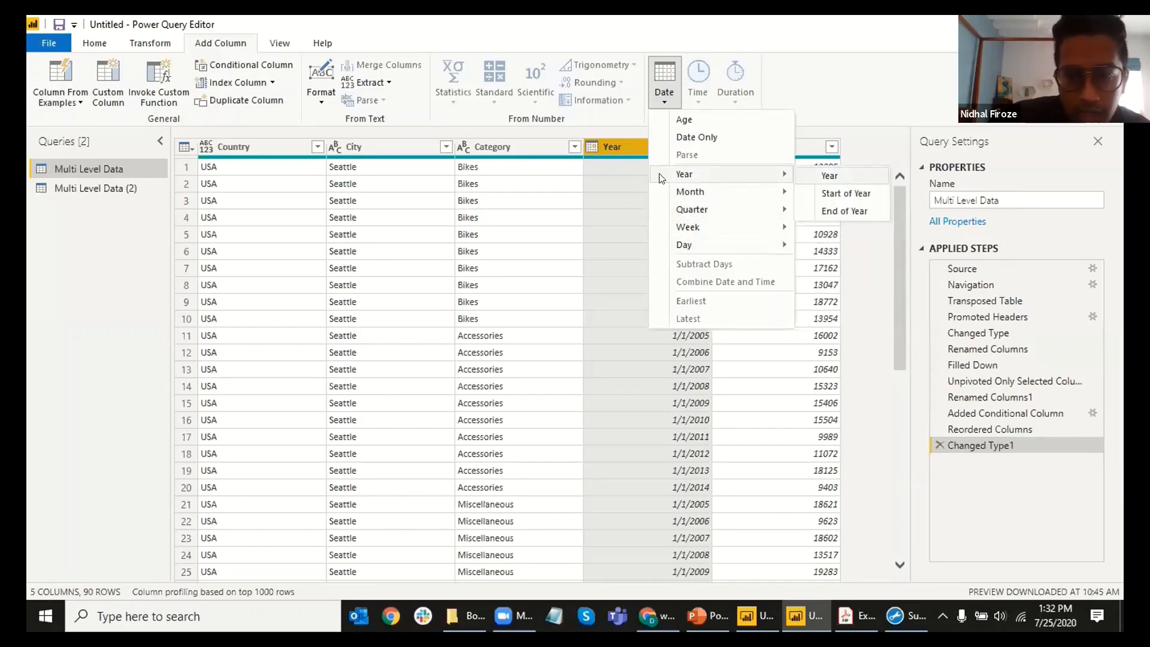
{"action": "left_click", "coordinate": [833, 176]}
{"action": "right_click", "coordinate": [579, 147]}
{"action": "left_click", "coordinate": [623, 176]}
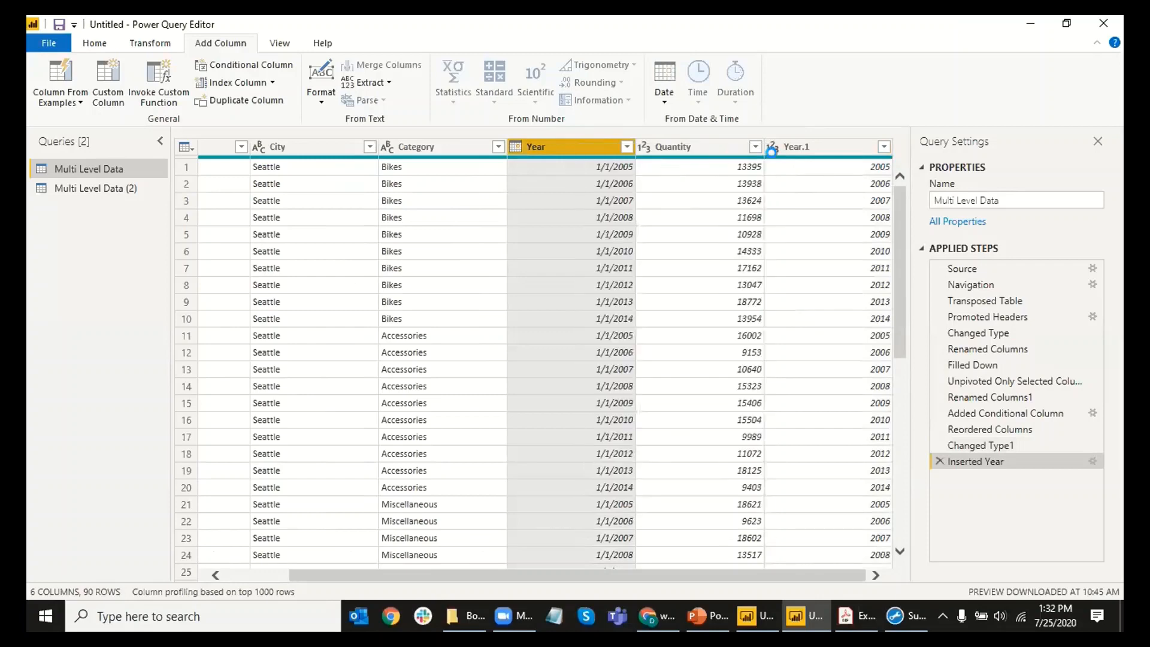
Step: Rename the extracted Year.1 column to Year
{"action": "double_click", "coordinate": [746, 145]}
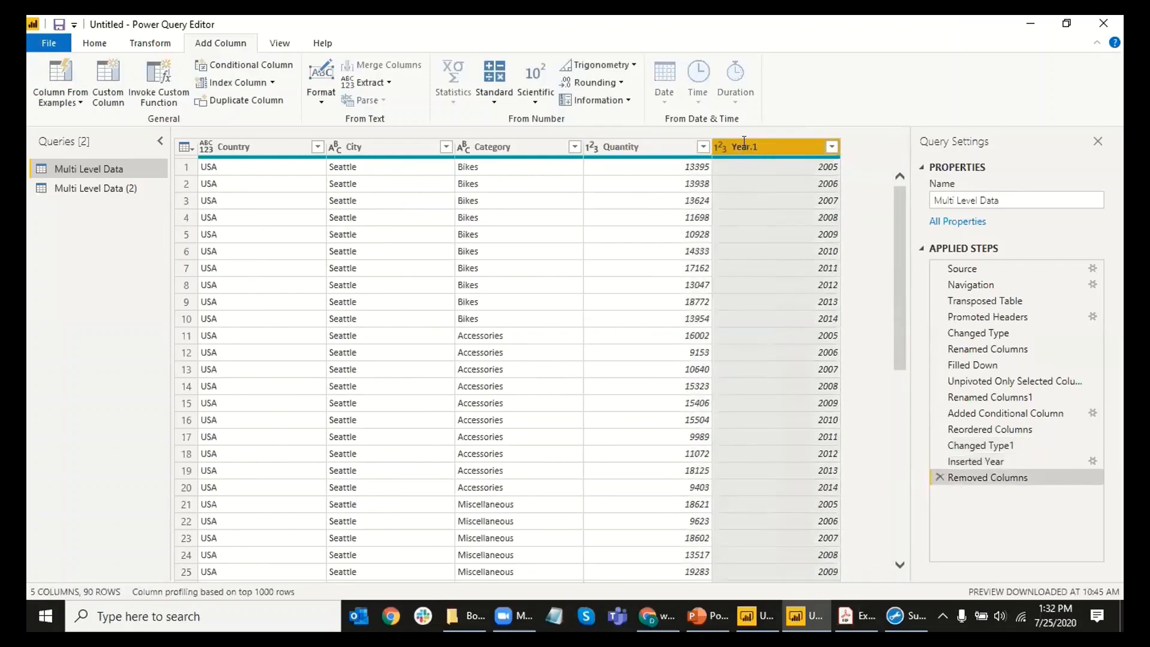
{"action": "type", "text": "Year"}
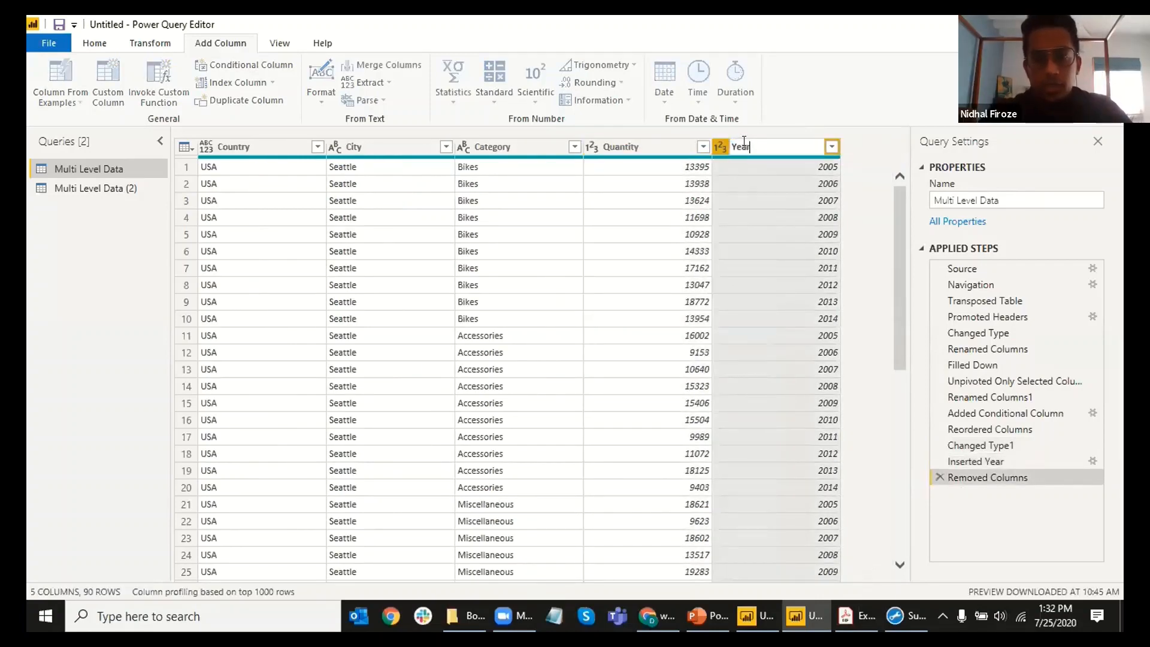
{"action": "left_click", "coordinate": [711, 182]}
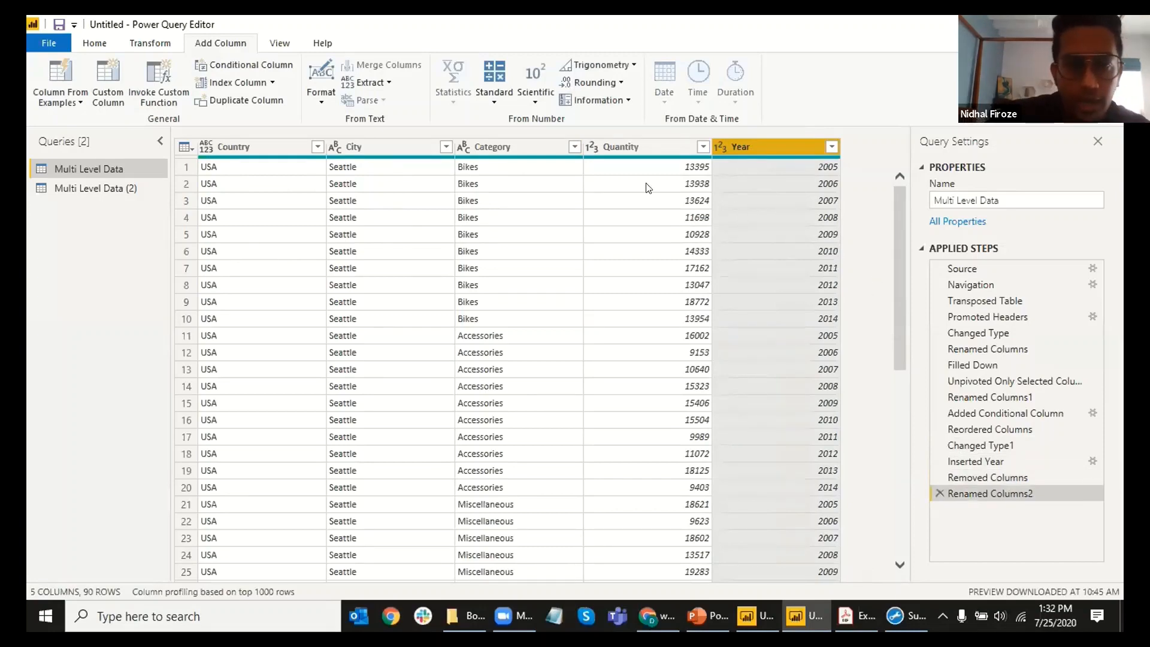
Step: Try converting the Category column's text to uppercase, and delete the resulting Uppercased Text applied step
{"action": "left_click", "coordinate": [481, 146]}
{"action": "right_click", "coordinate": [480, 145]}
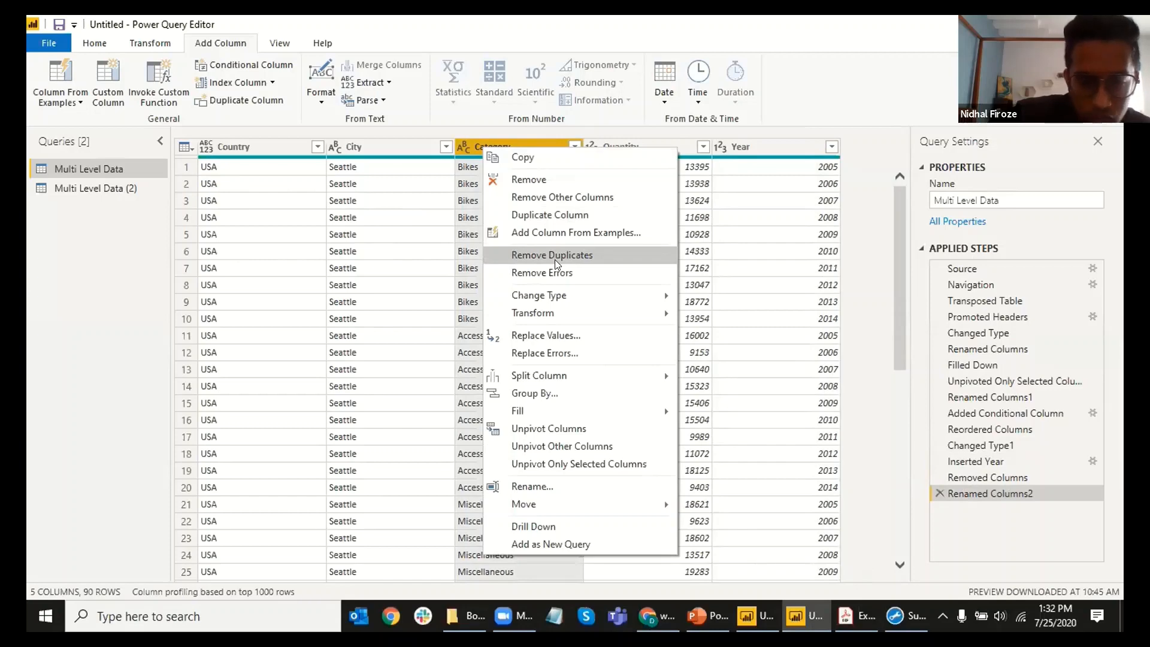
{"action": "mouse_move", "coordinate": [567, 306]}
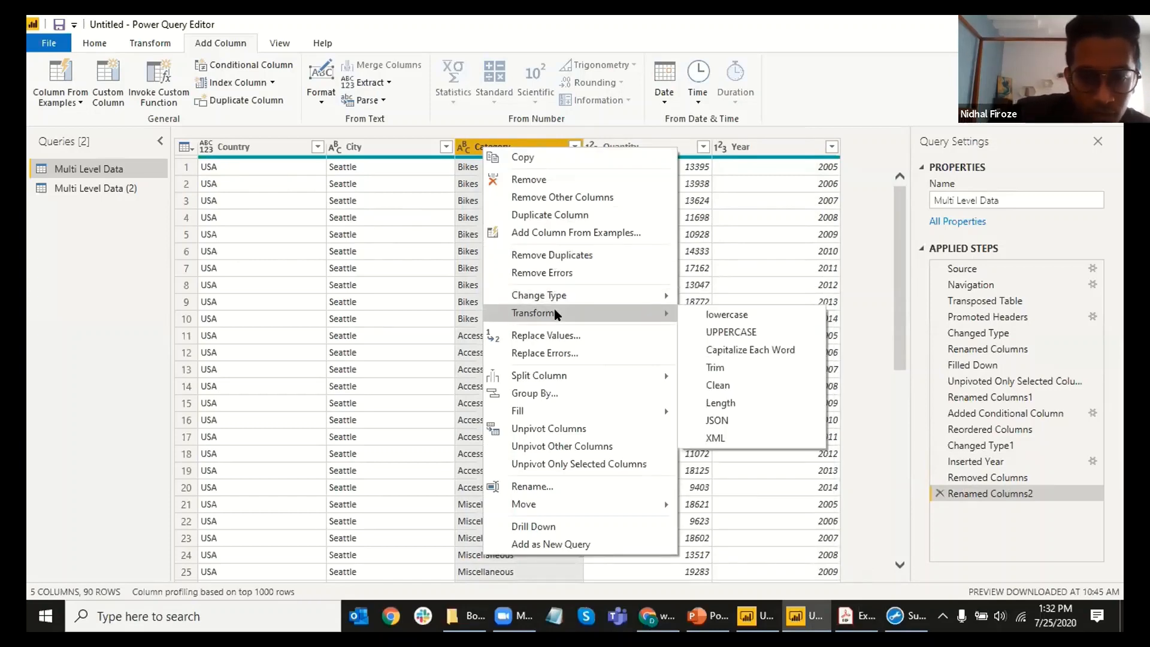
{"action": "left_click", "coordinate": [747, 331]}
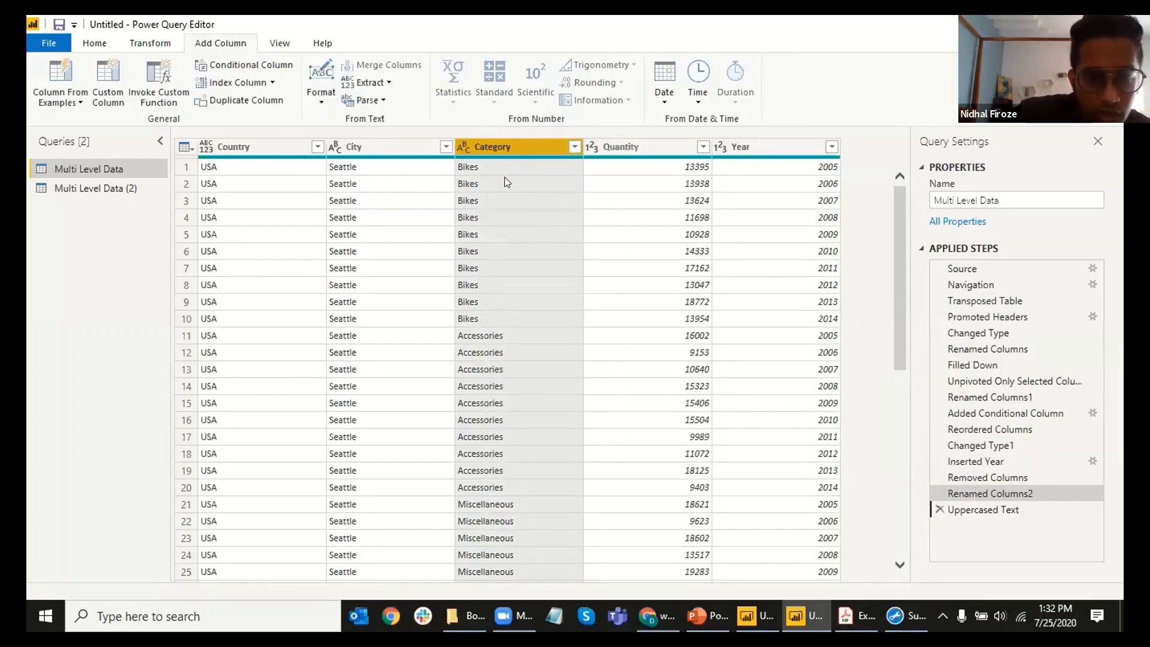
{"action": "left_click", "coordinate": [982, 509]}
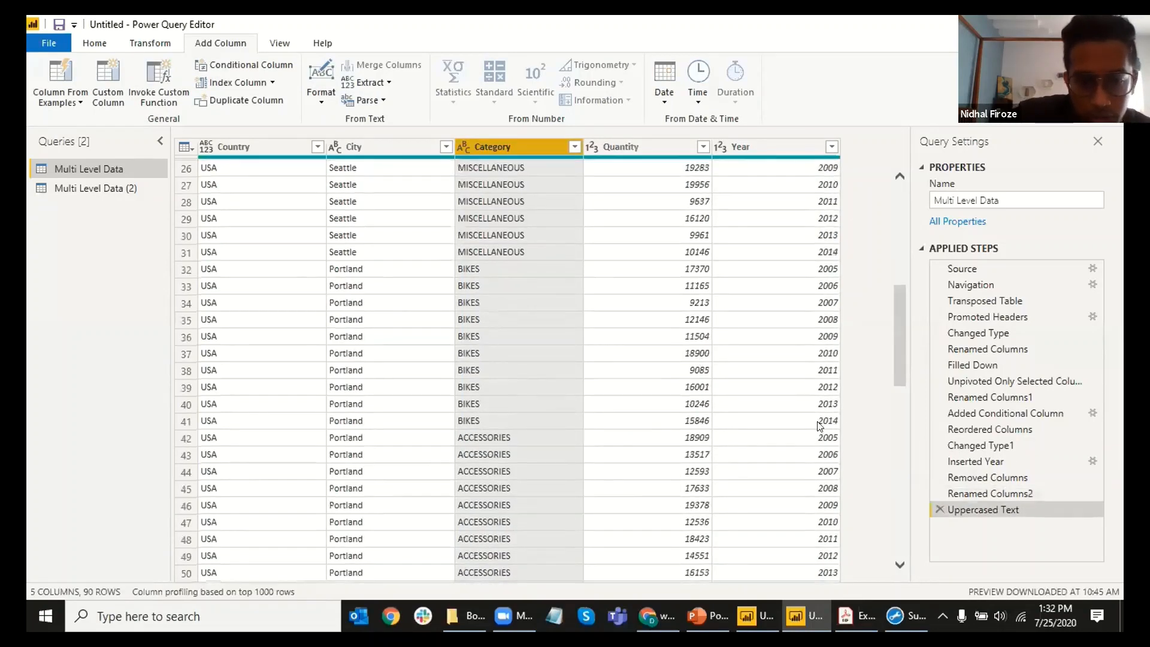
{"action": "left_click", "coordinate": [935, 509]}
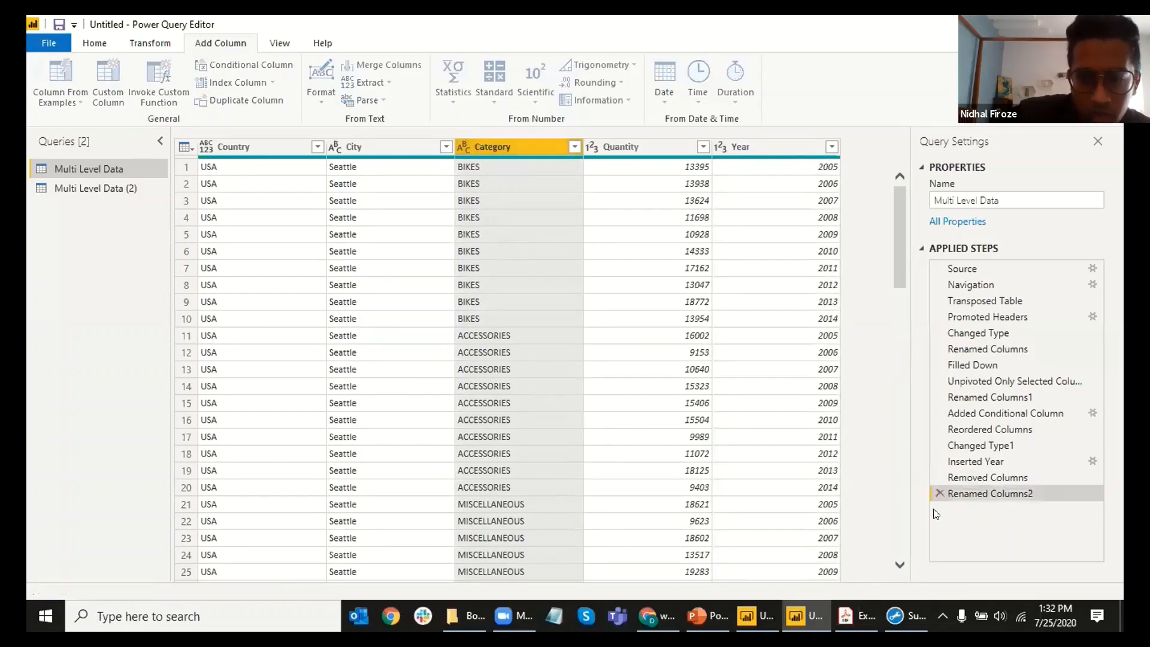
Step: Filter the Category column to keep only the Accessories rows
{"action": "left_click", "coordinate": [573, 146]}
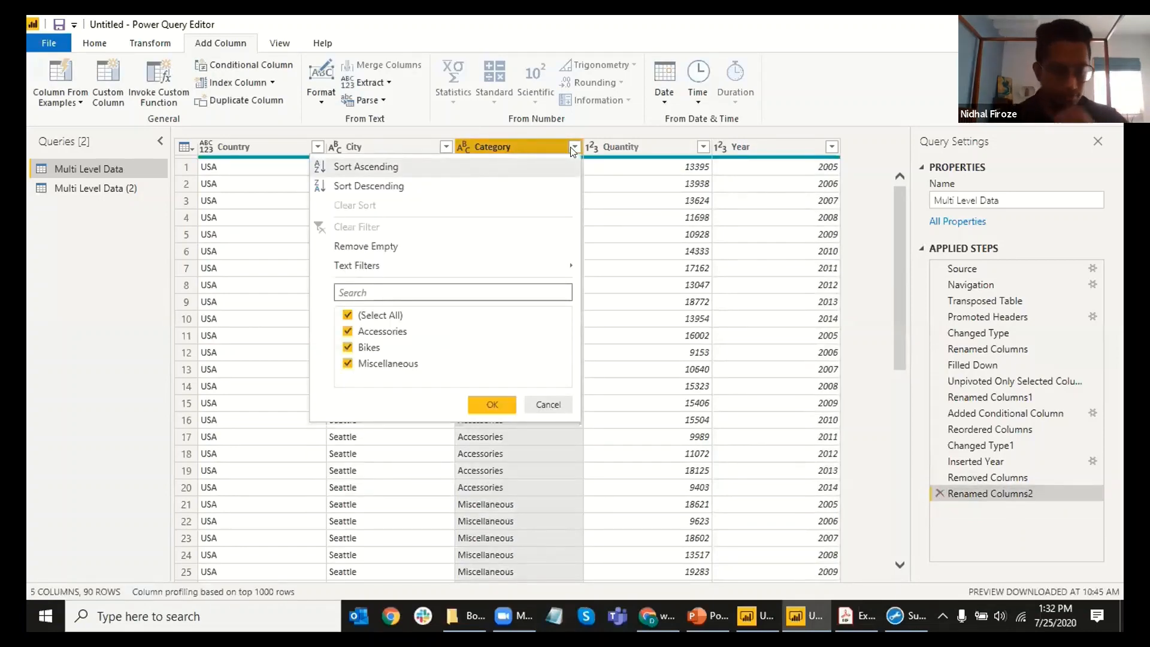
{"action": "mouse_move", "coordinate": [443, 259]}
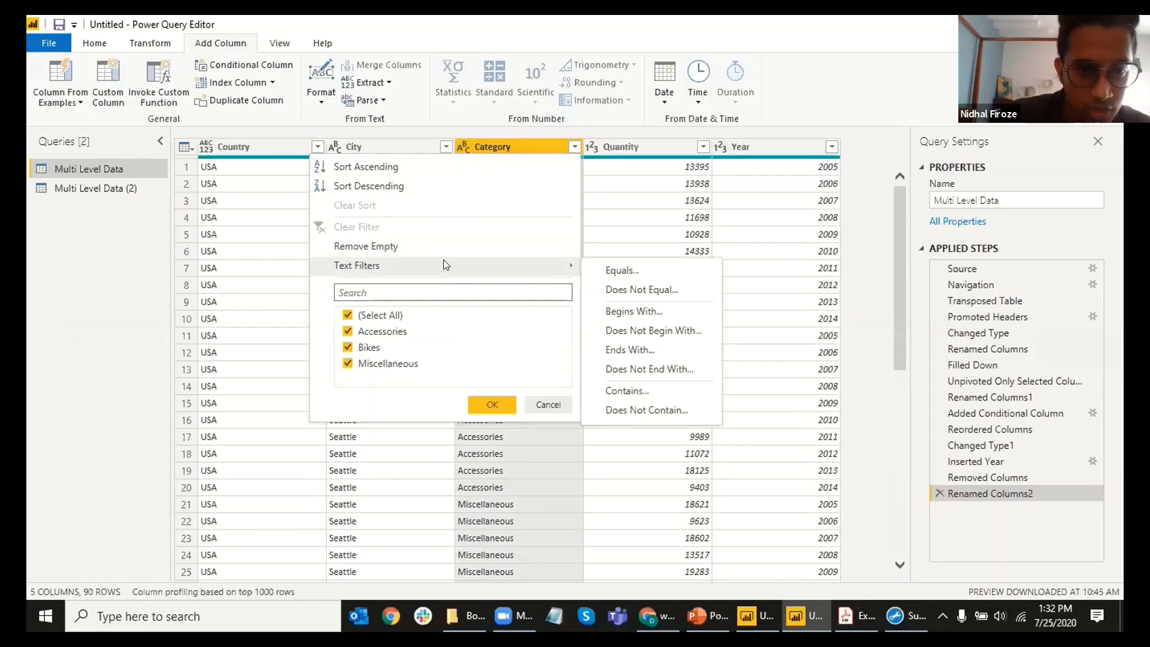
{"action": "left_click", "coordinate": [569, 146]}
{"action": "left_click", "coordinate": [570, 146]}
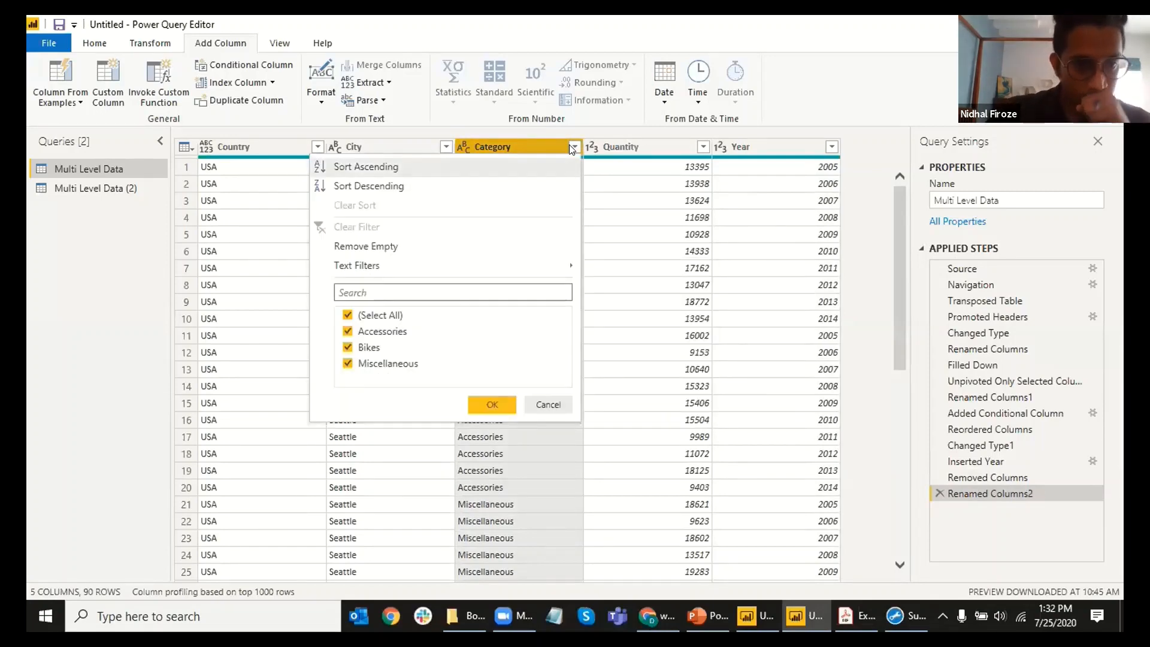
{"action": "left_click", "coordinate": [348, 315]}
{"action": "left_click", "coordinate": [348, 331]}
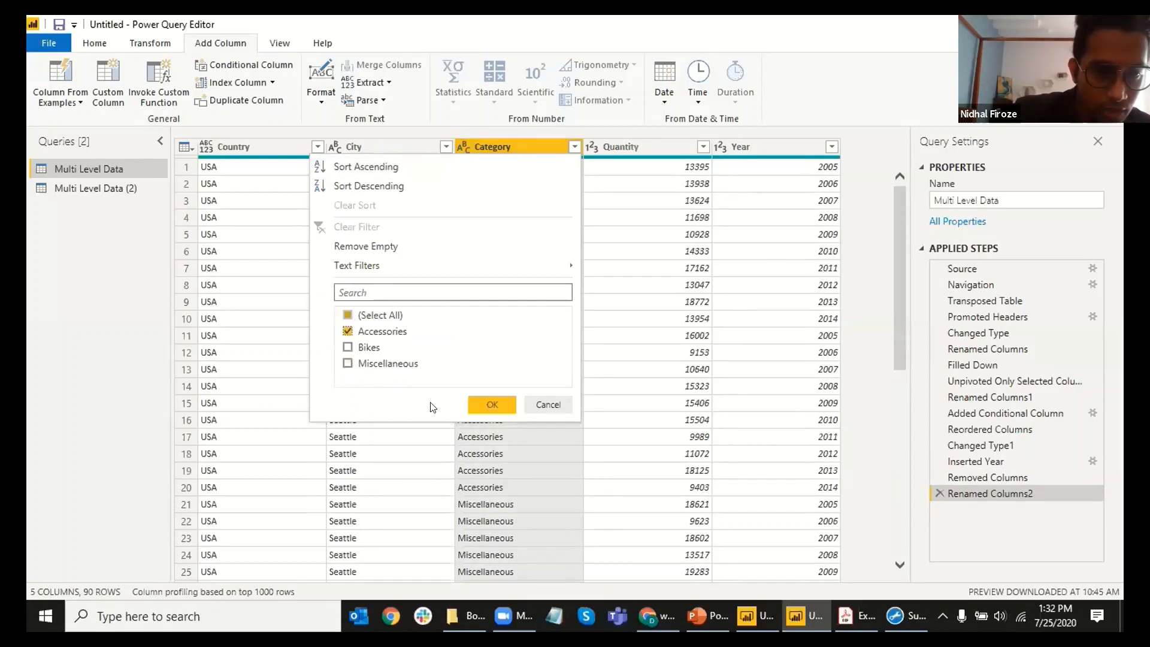
{"action": "left_click", "coordinate": [492, 404]}
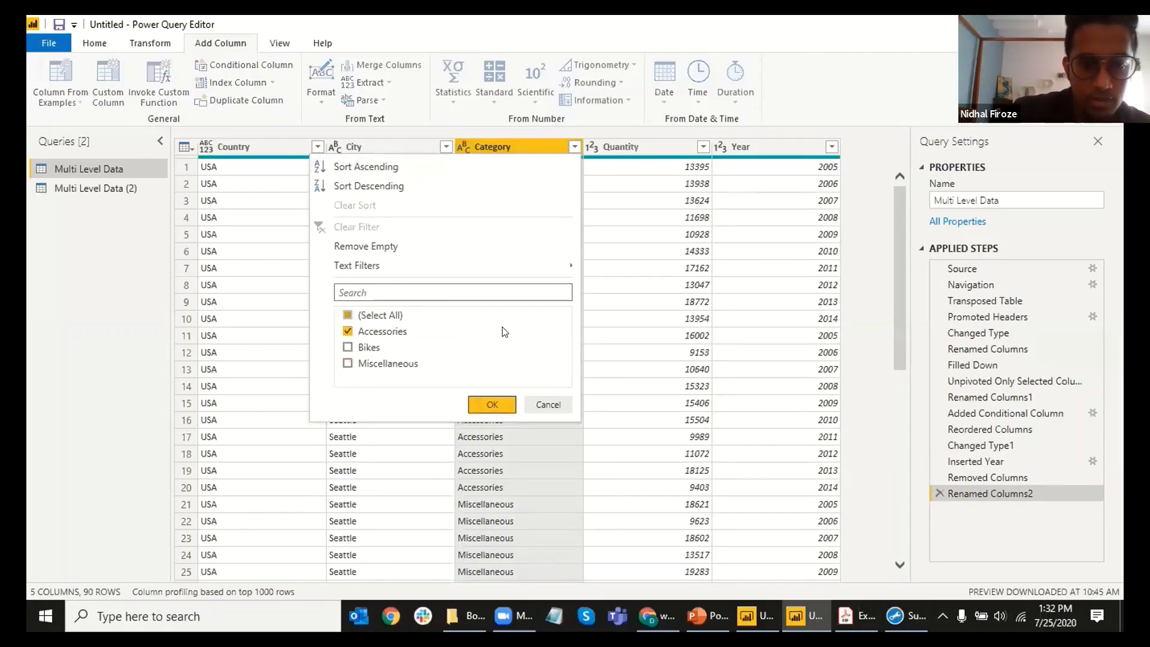
Step: Clear the filter on the Category column
{"action": "left_click", "coordinate": [574, 148]}
{"action": "left_click", "coordinate": [347, 332]}
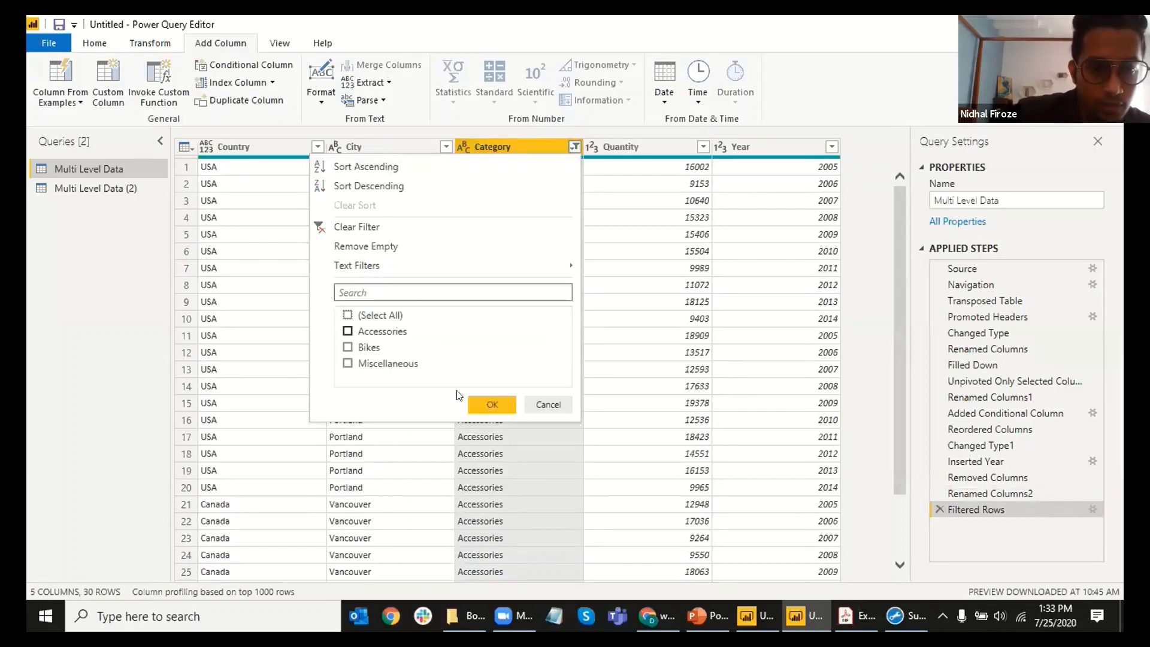
{"action": "left_click", "coordinate": [350, 227]}
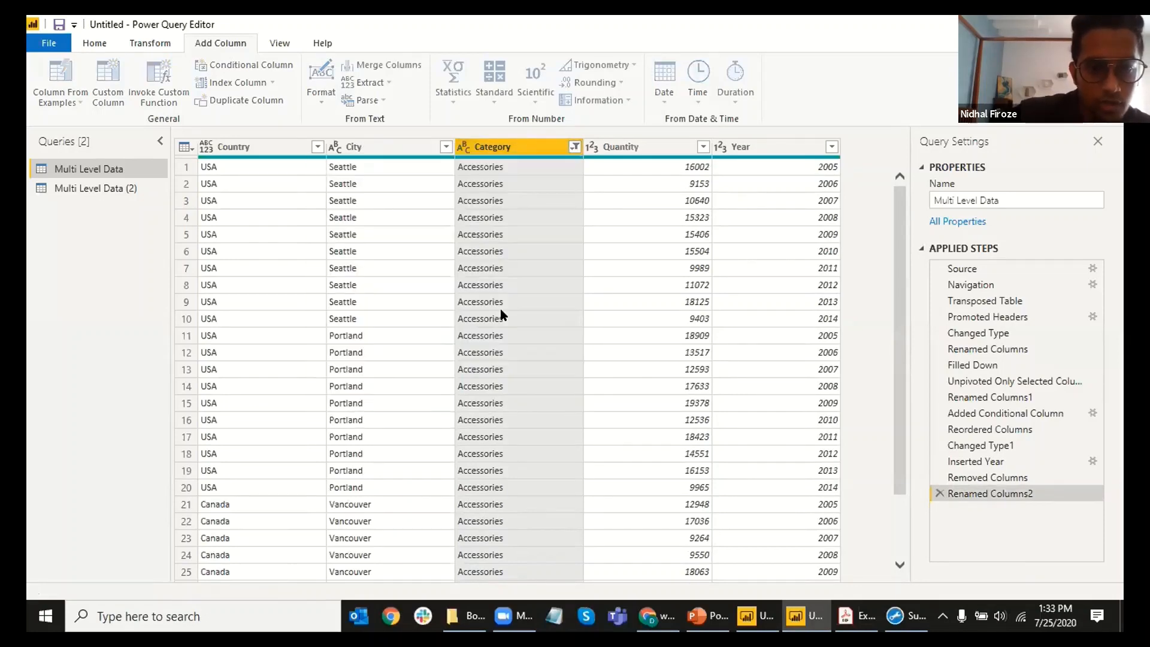
Step: Duplicate the Category column, and remove the resulting copy
{"action": "right_click", "coordinate": [503, 149]}
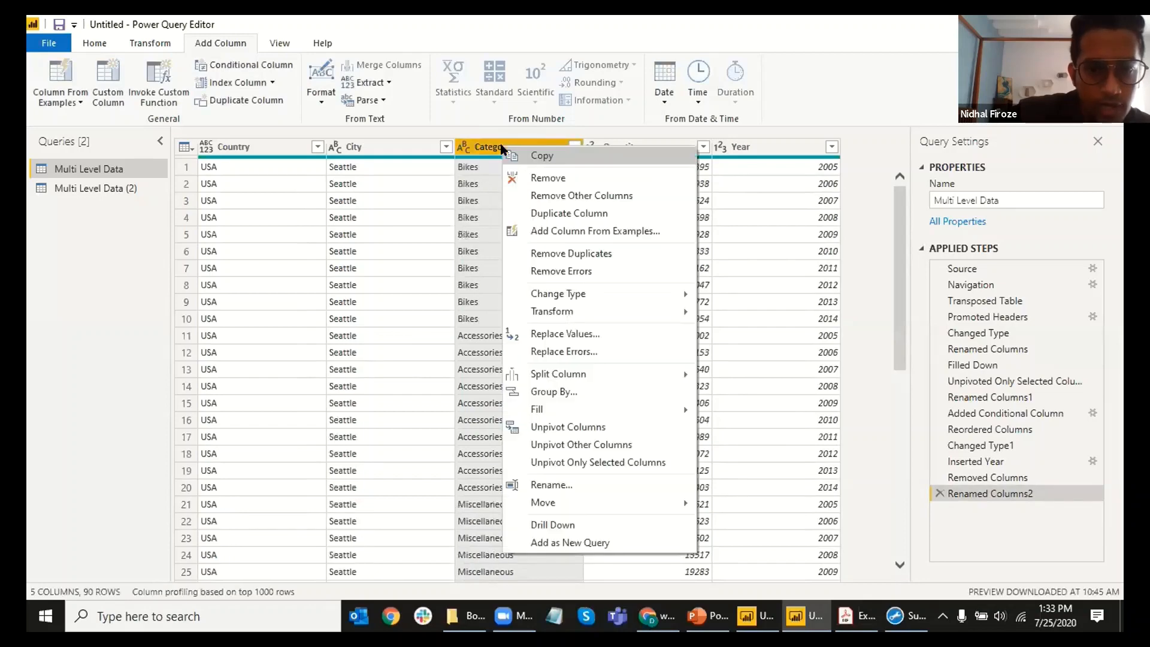
{"action": "left_click", "coordinate": [559, 205]}
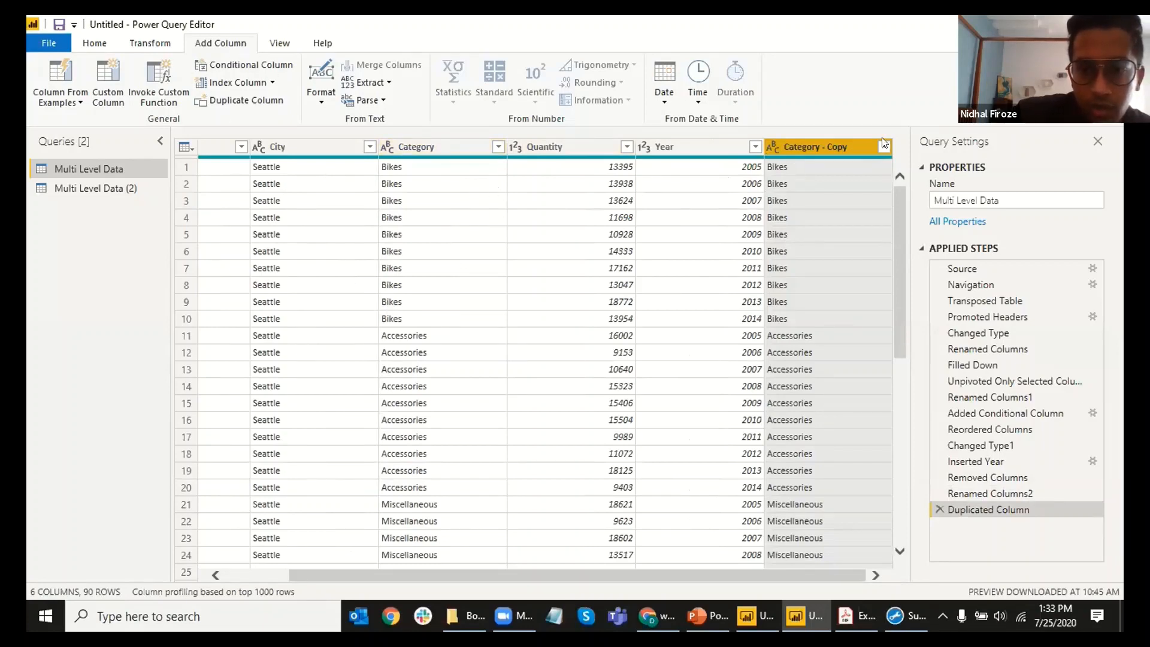
{"action": "right_click", "coordinate": [828, 145]}
{"action": "left_click", "coordinate": [881, 177]}
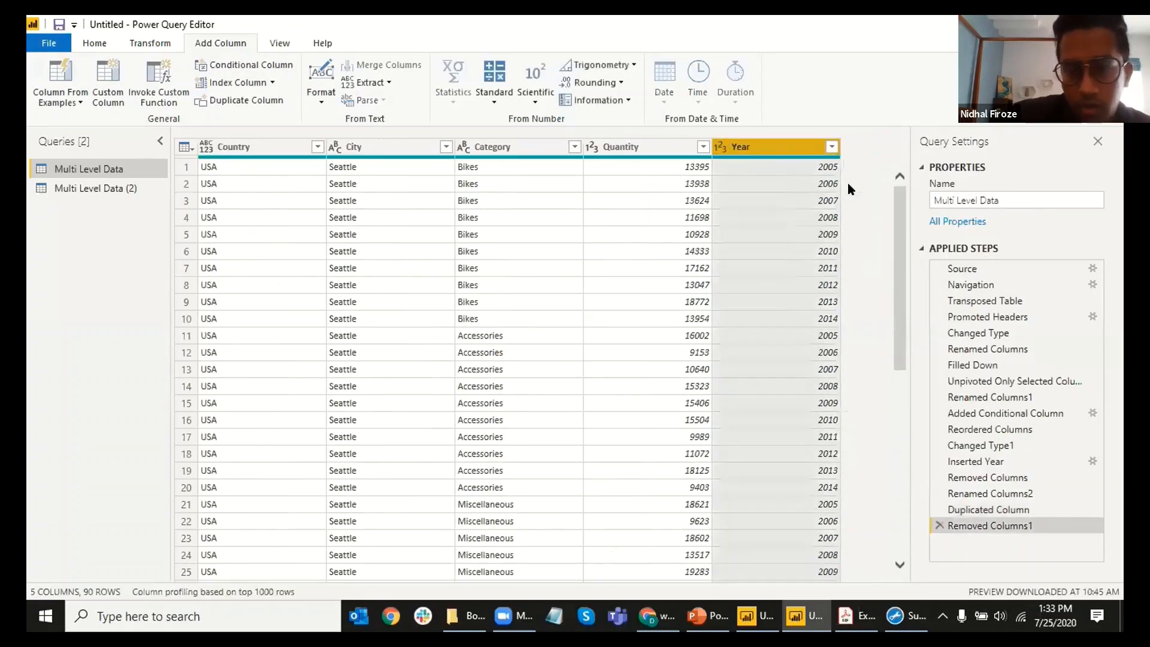
Step: Switch to the Exercises - Power BI PDF in Acrobat Reader and read the instructions on manually creating a table
{"action": "left_click", "coordinate": [856, 616]}
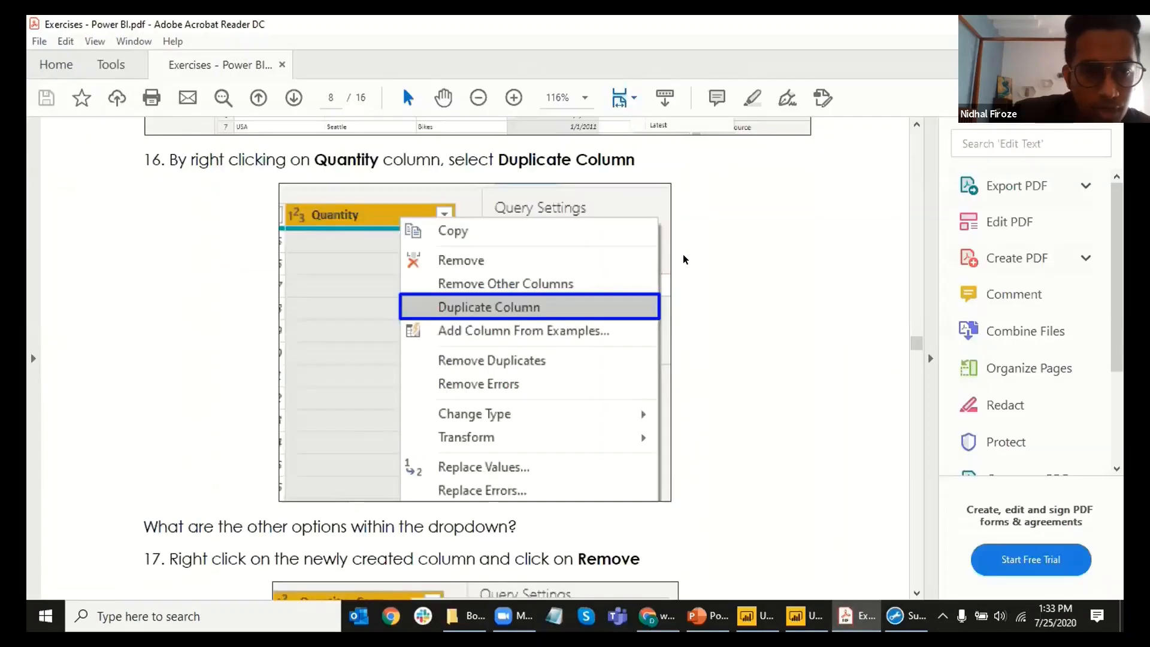
{"action": "scroll", "coordinate": [685, 259], "scroll_direction": "down", "scroll_amount": 5}
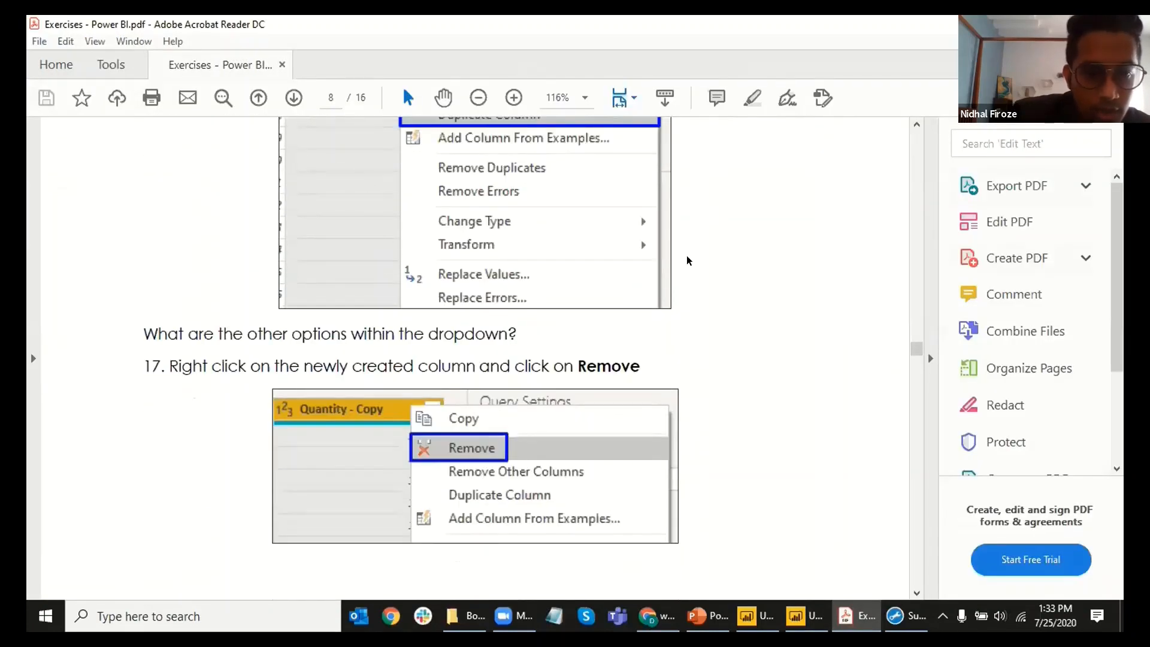
{"action": "scroll", "coordinate": [687, 256], "scroll_direction": "down", "scroll_amount": 5}
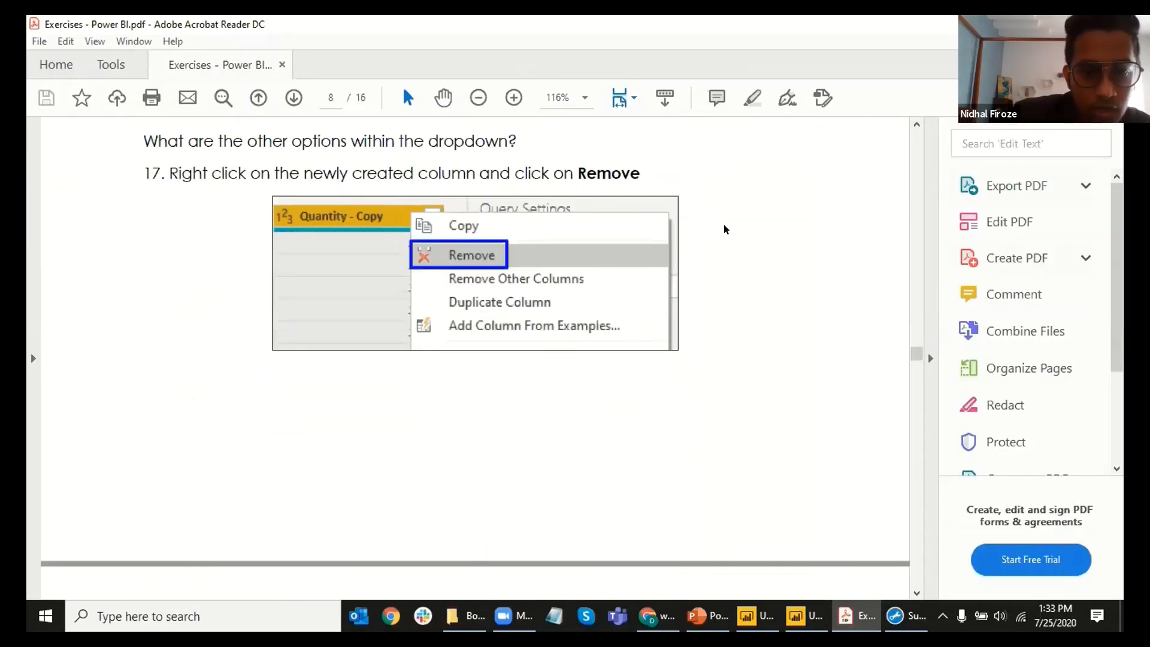
{"action": "scroll", "coordinate": [722, 228], "scroll_direction": "down", "scroll_amount": 10}
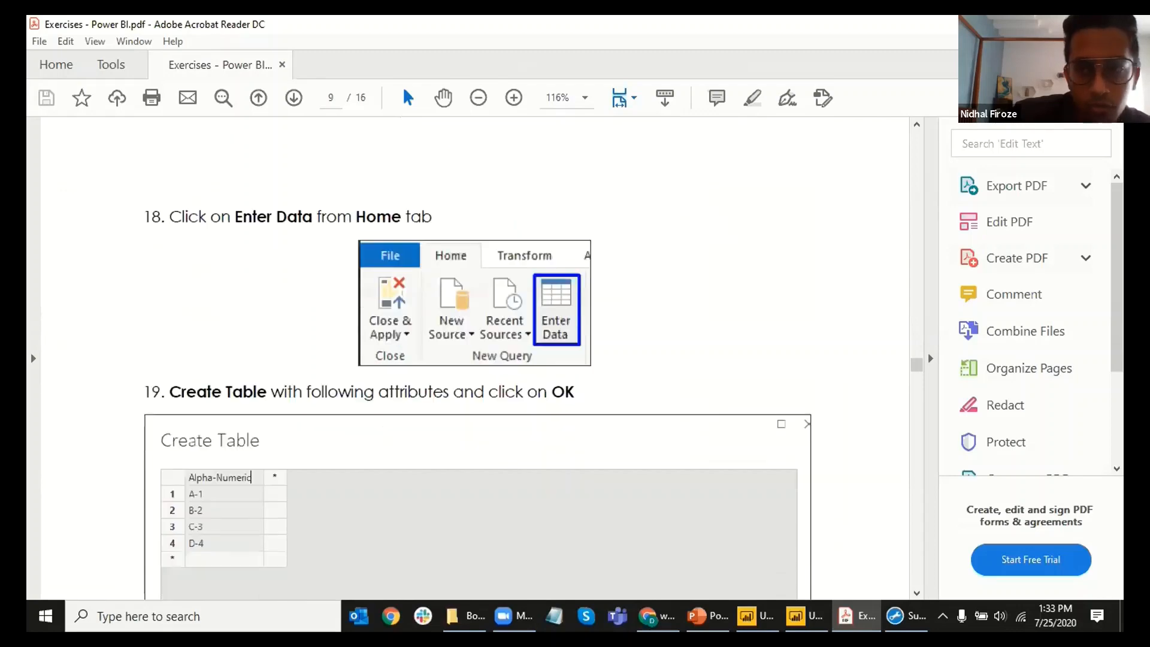
{"action": "scroll", "coordinate": [606, 151], "scroll_direction": "down", "scroll_amount": 1}
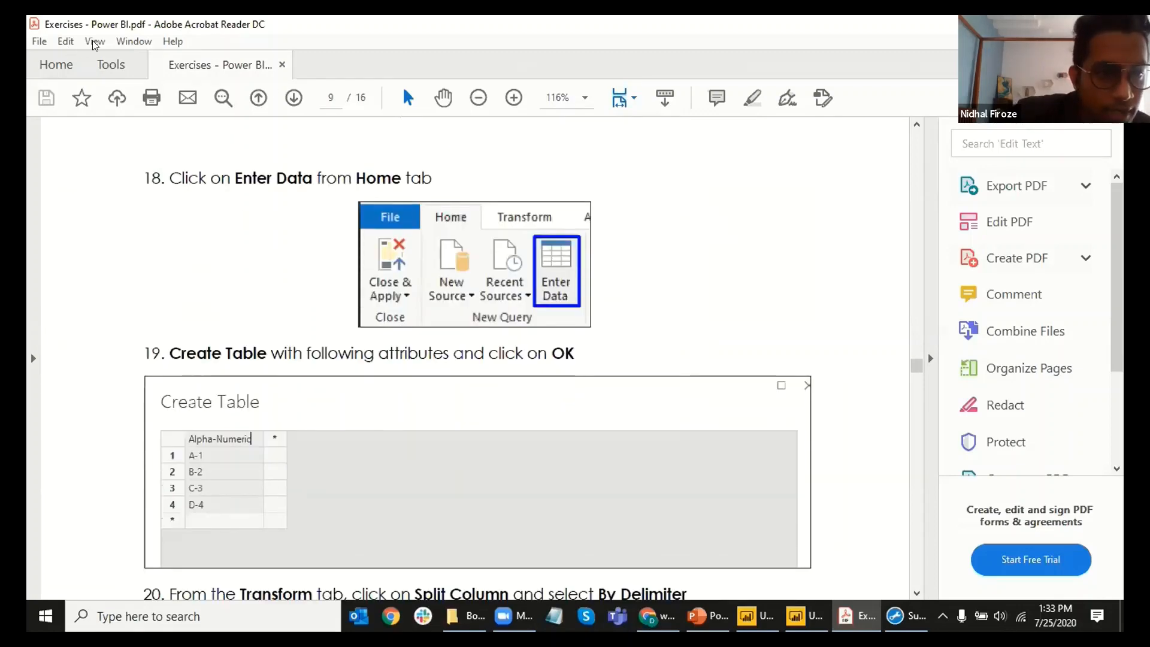
Step: In Power Query Editor, start a manually entered table modelled on the exercise PDF and name its column AN
{"action": "key", "text": "alt+Tab"}
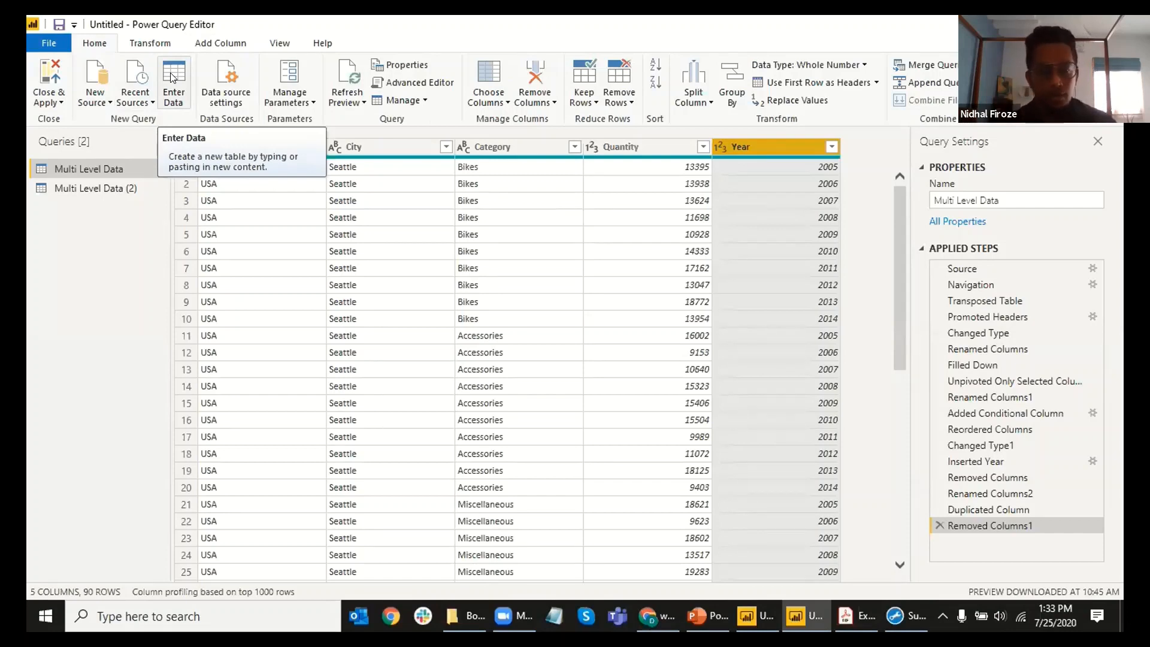
{"action": "left_click", "coordinate": [172, 76]}
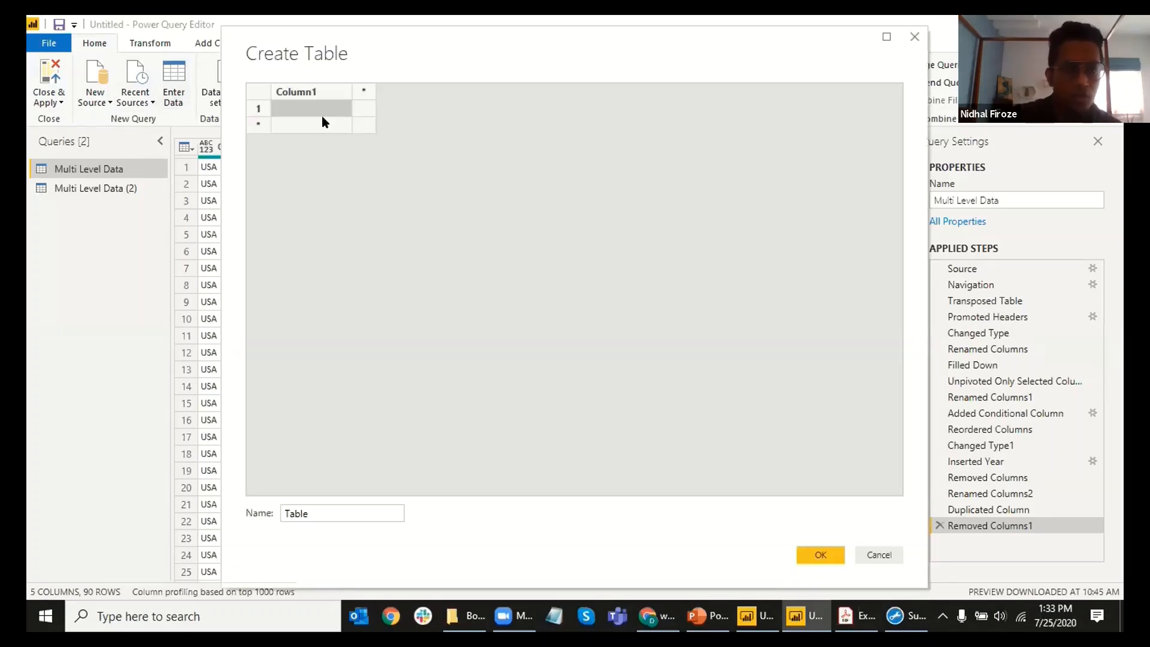
{"action": "left_click", "coordinate": [858, 616]}
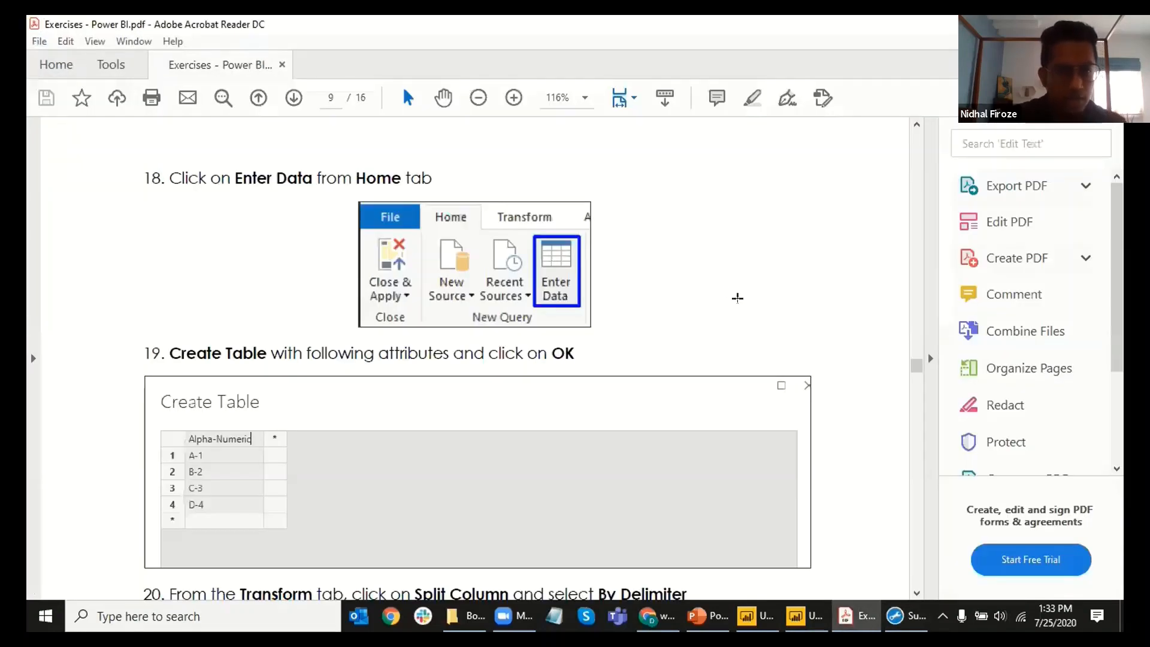
{"action": "scroll", "coordinate": [742, 300], "scroll_direction": "down", "scroll_amount": 3}
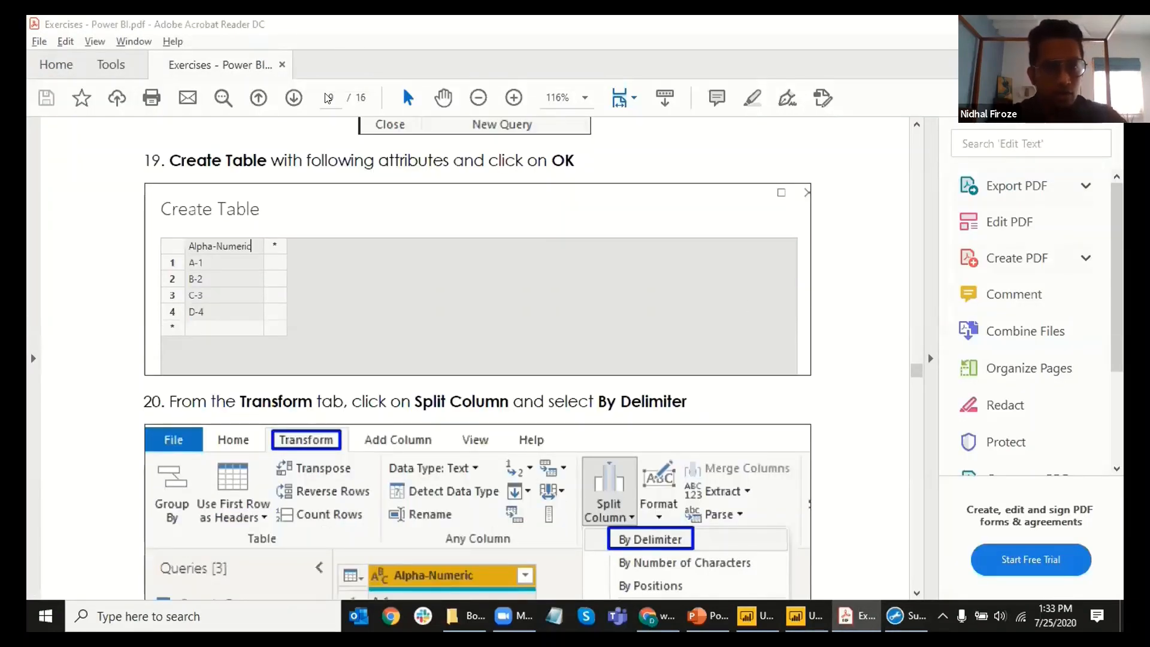
{"action": "key", "text": "alt+Tab"}
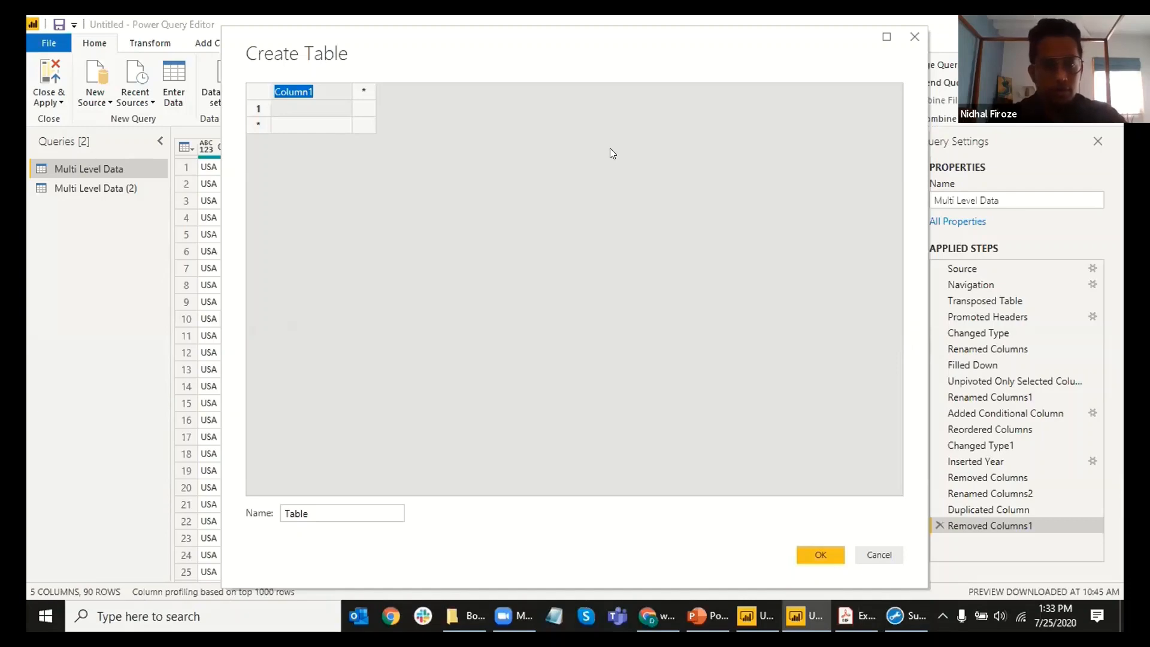
{"action": "type", "text": "AN"}
{"action": "key", "text": "Return"}
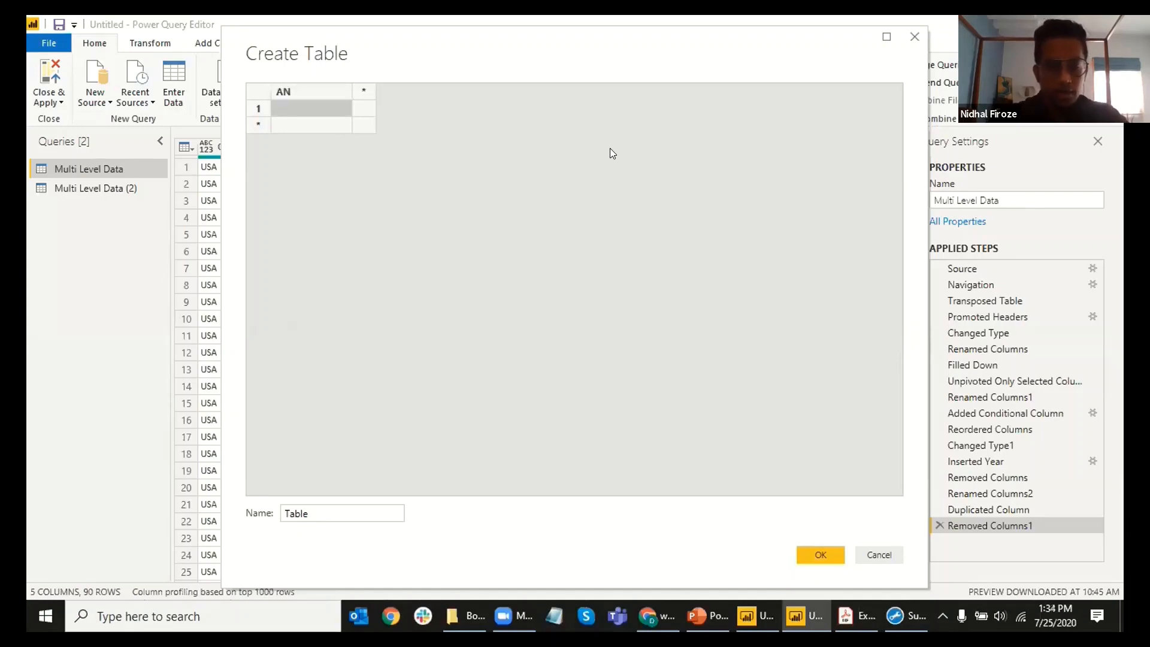
Step: Fill four rows of the AN column with A-1, B-2, C-3 and D-4
{"action": "type", "text": "A-1"}
{"action": "key", "text": "Return"}
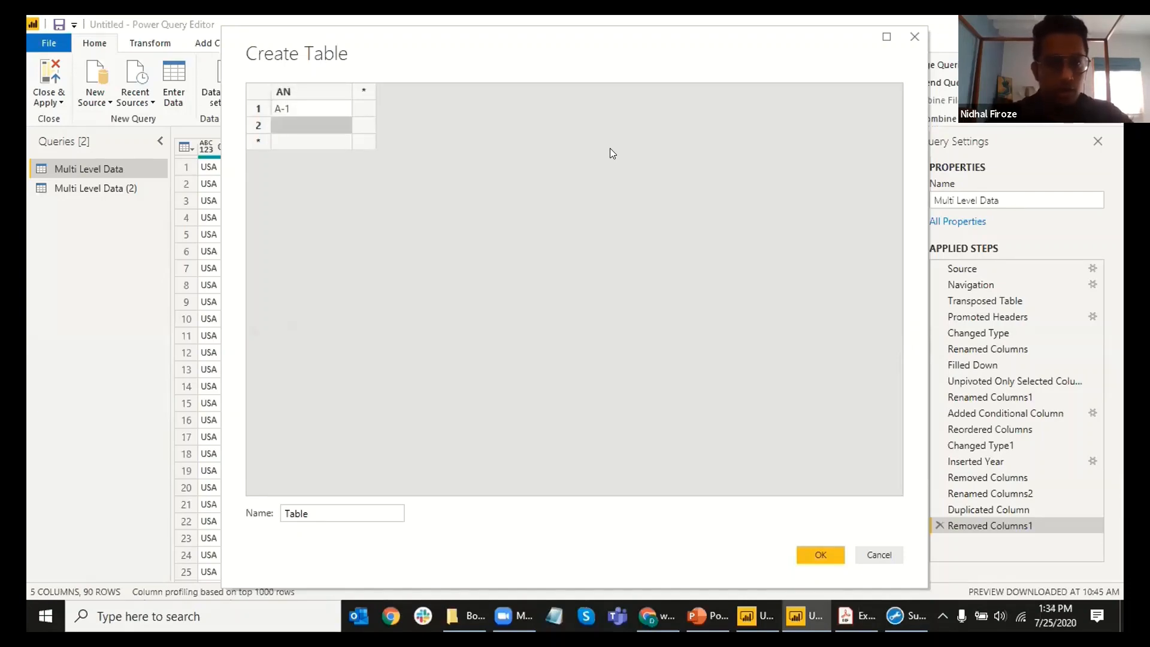
{"action": "type", "text": "B-2"}
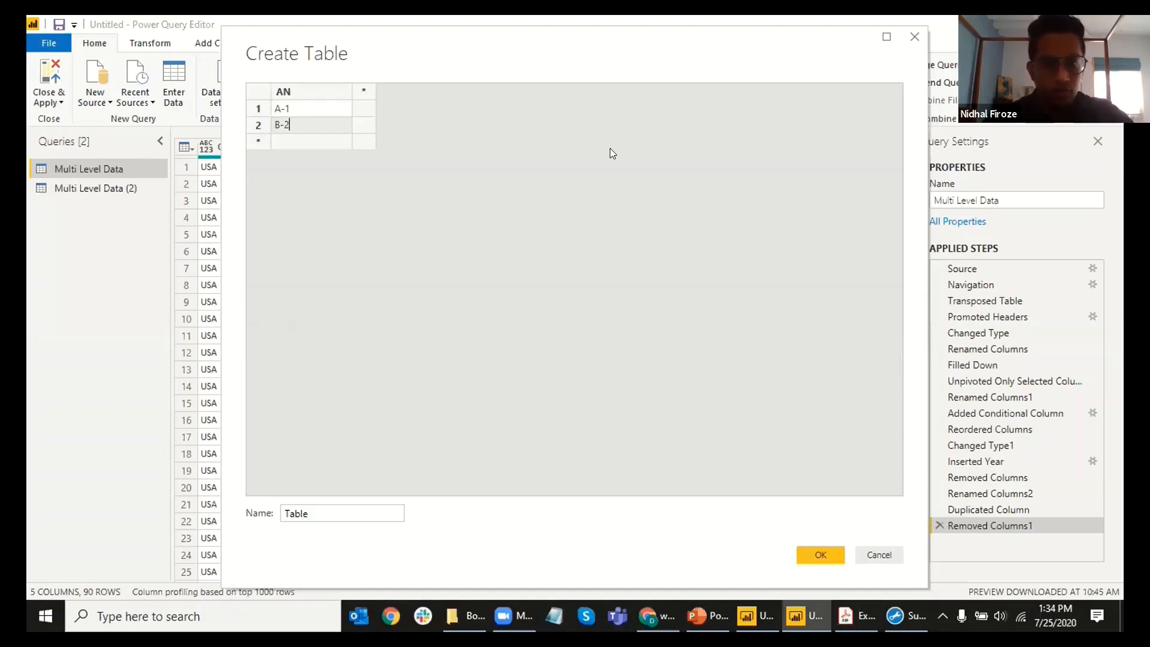
{"action": "key", "text": "Return"}
{"action": "type", "text": "C"}
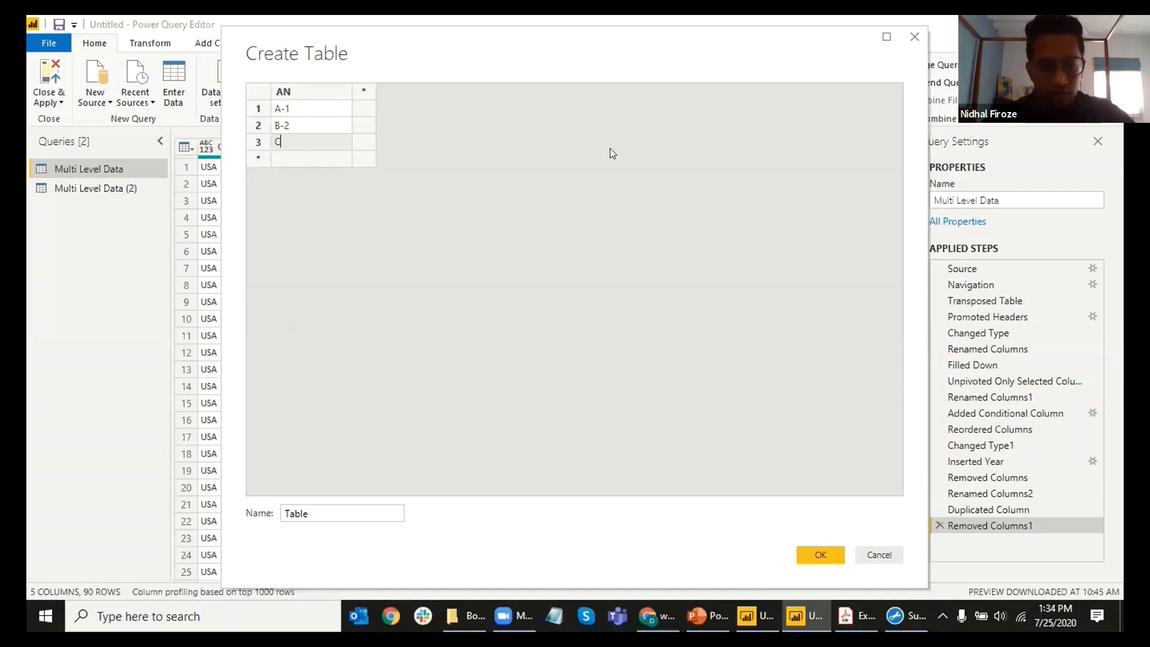
{"action": "type", "text": "-3"}
{"action": "key", "text": "Return"}
{"action": "type", "text": "D-4"}
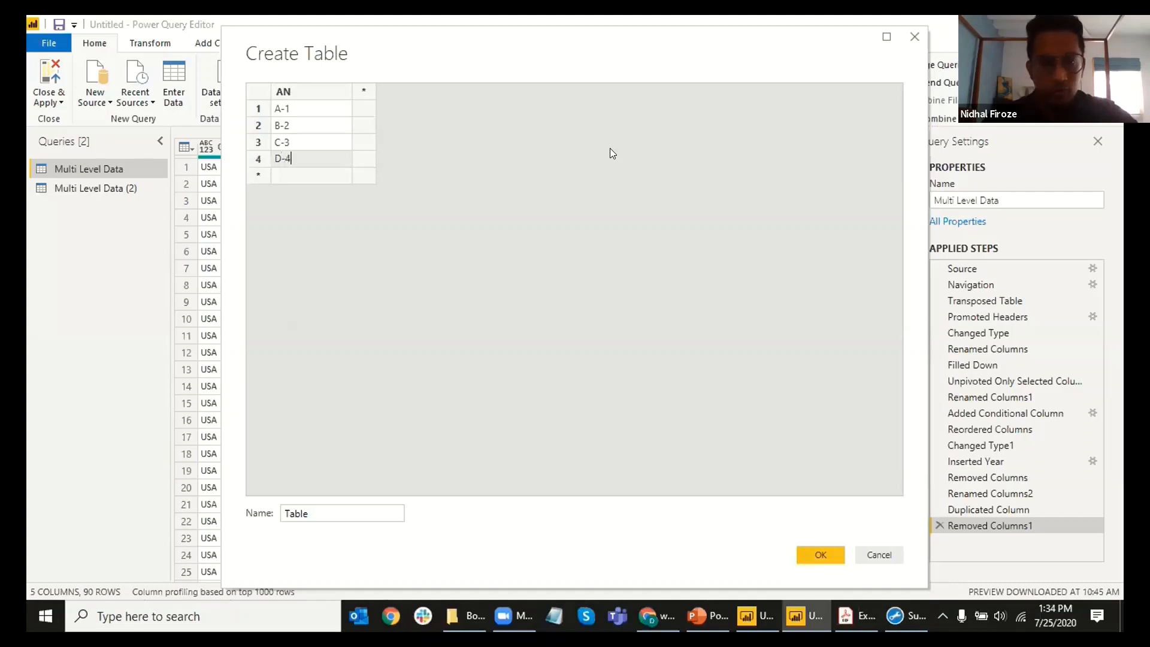
Step: Name the new table Lookup and create it
{"action": "left_click", "coordinate": [459, 187]}
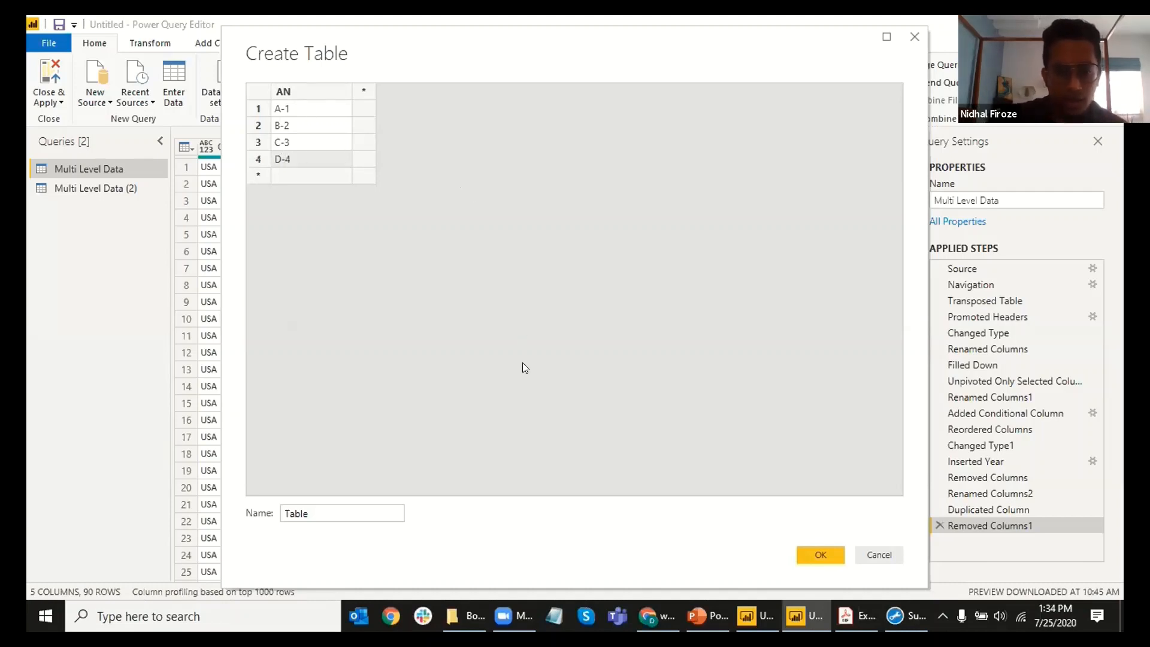
{"action": "double_click", "coordinate": [338, 515]}
{"action": "type", "text": "Loc"}
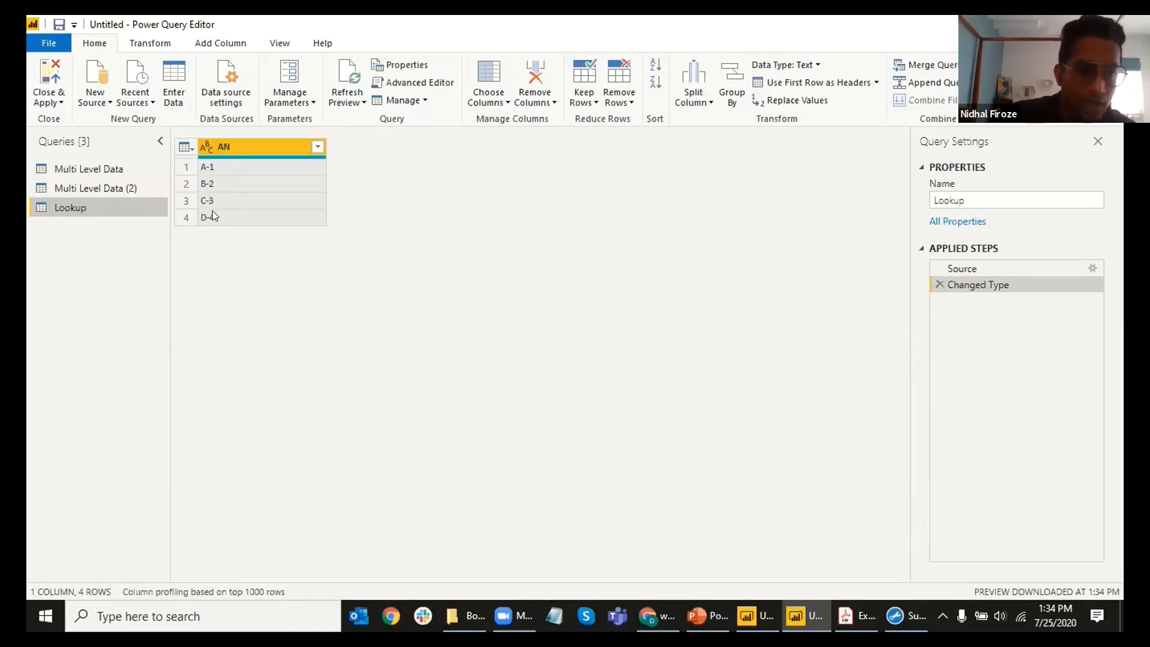
{"action": "right_click", "coordinate": [225, 138]}
{"action": "left_click", "coordinate": [214, 145]}
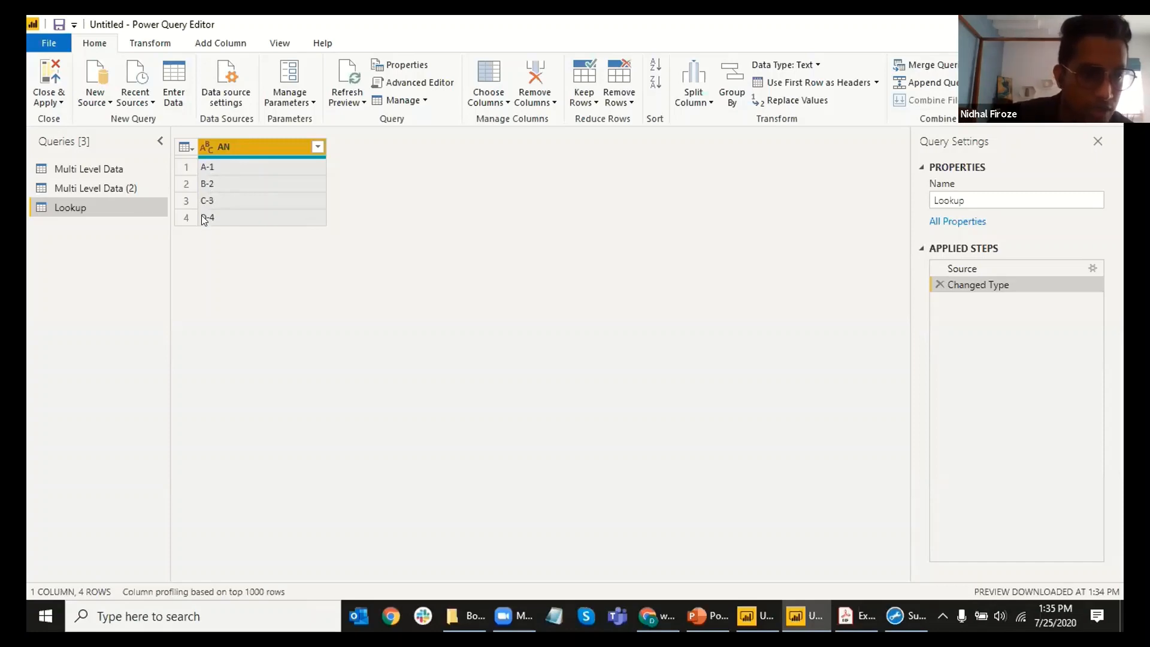
{"action": "right_click", "coordinate": [245, 146]}
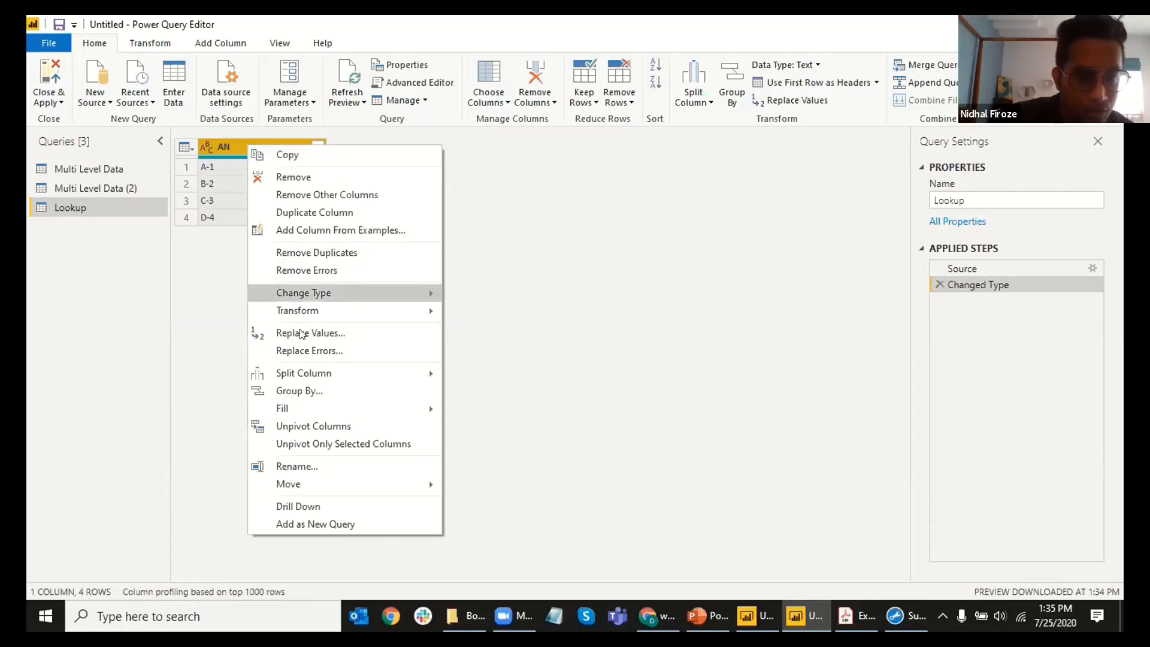
{"action": "mouse_move", "coordinate": [314, 369]}
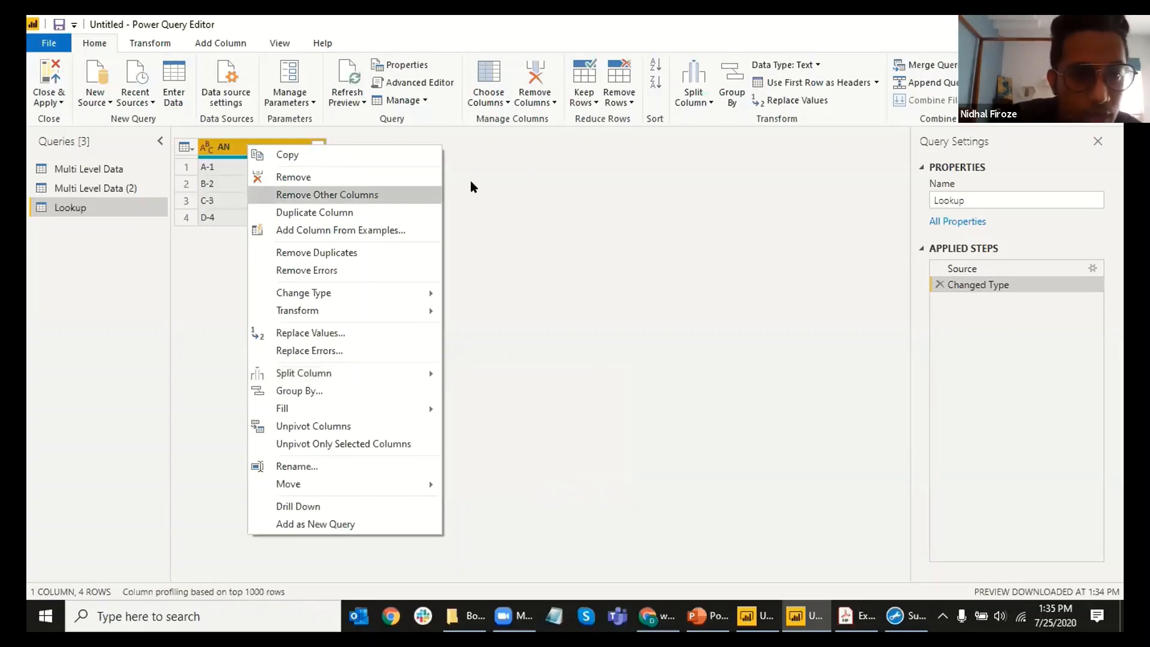
{"action": "left_click", "coordinate": [355, 141]}
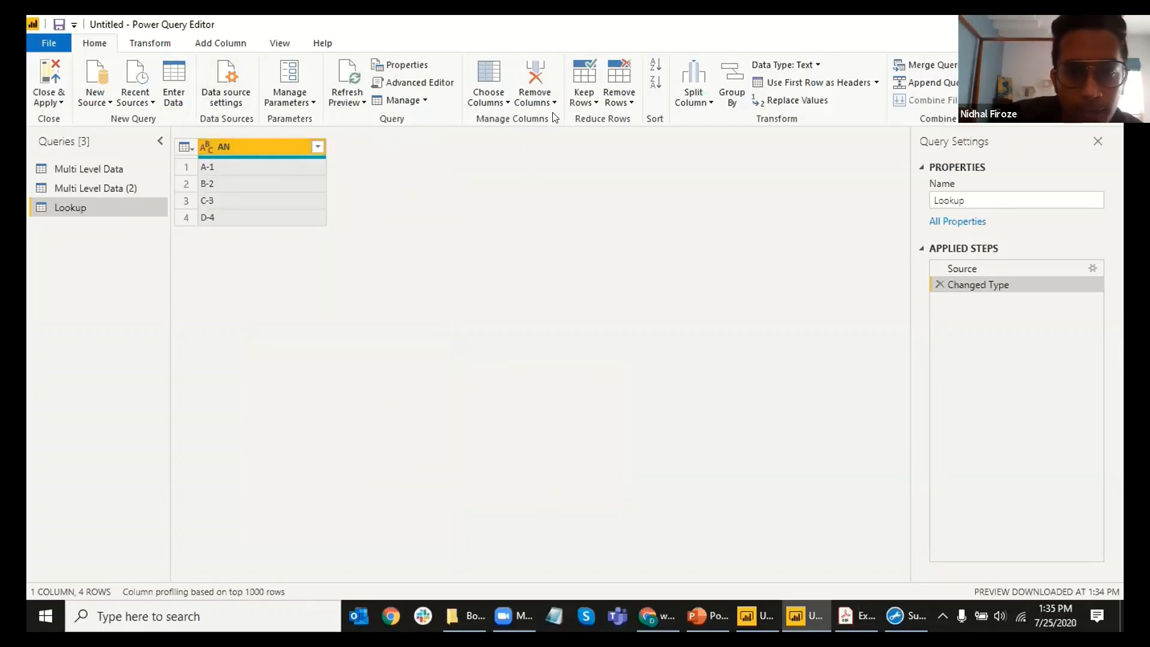
Step: Split the Lookup table's AN column by the custom delimiter "-" at the left-most delimiter
{"action": "left_click", "coordinate": [160, 46]}
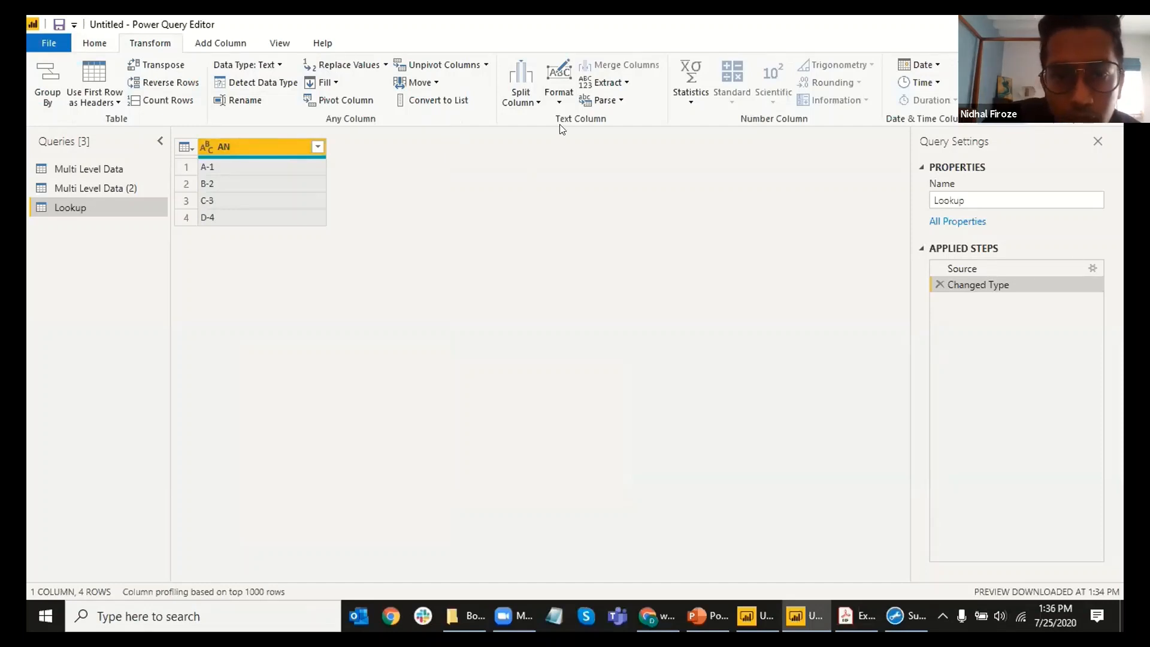
{"action": "left_click", "coordinate": [520, 97]}
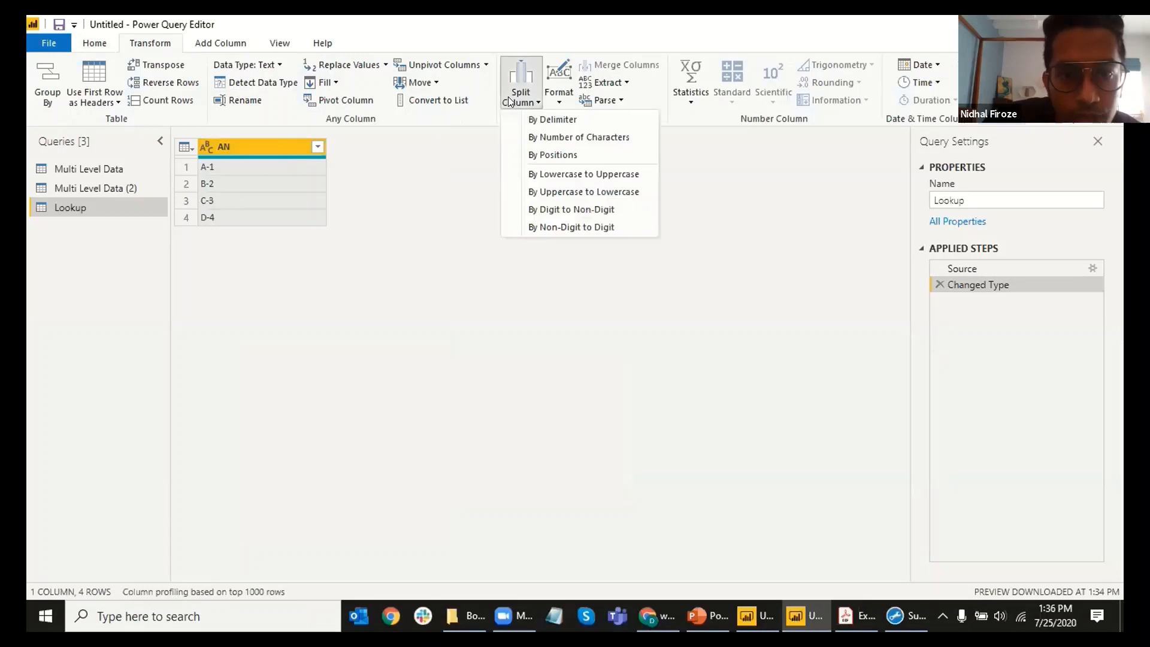
{"action": "left_click", "coordinate": [551, 119]}
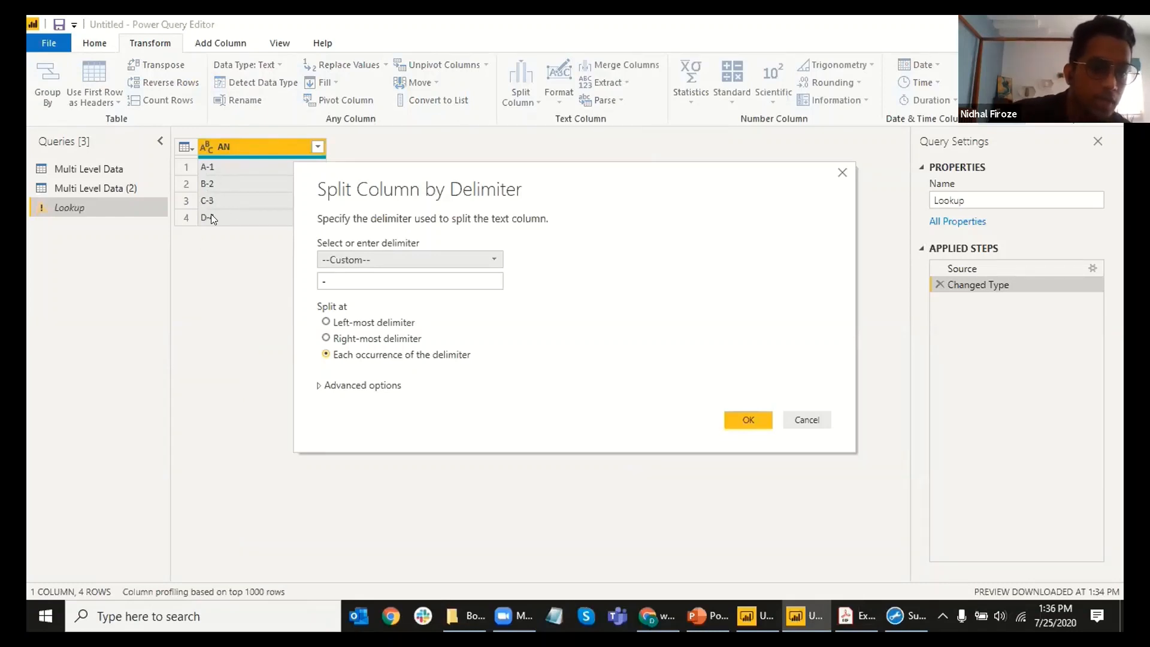
{"action": "double_click", "coordinate": [324, 281]}
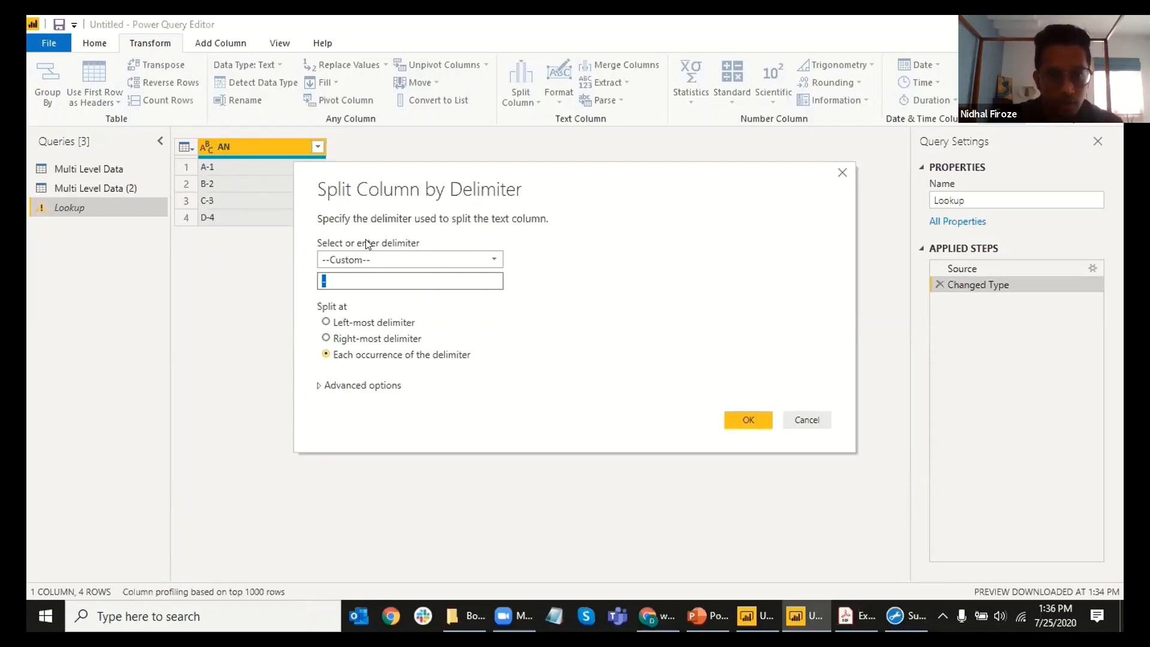
{"action": "left_click", "coordinate": [360, 260]}
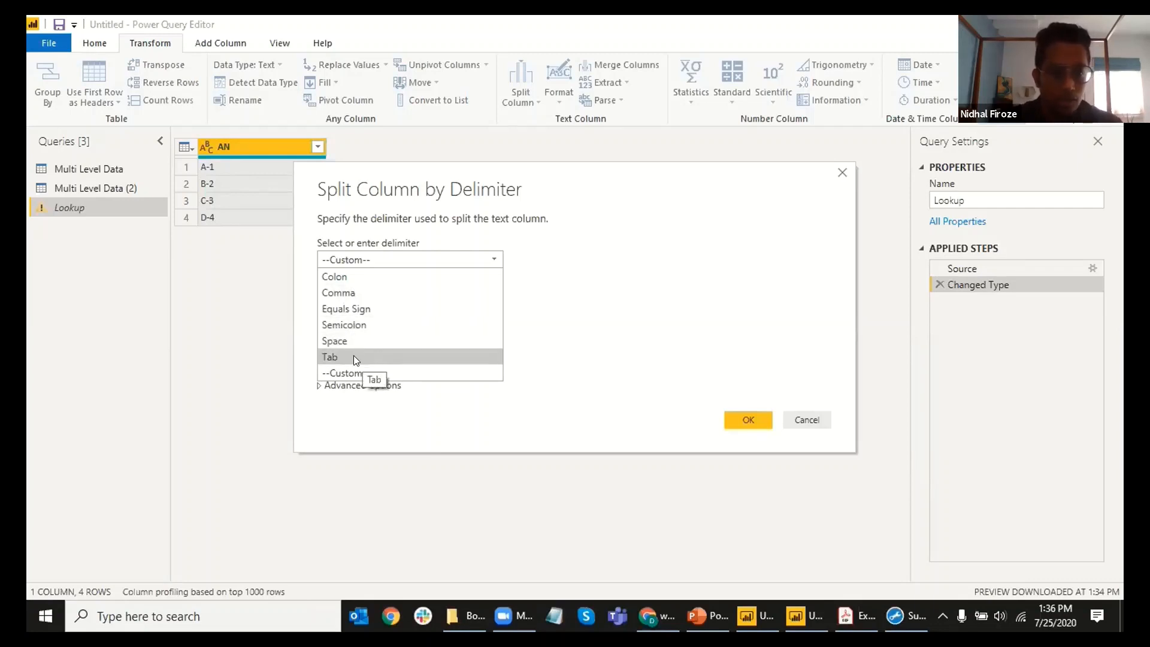
{"action": "left_click", "coordinate": [357, 267]}
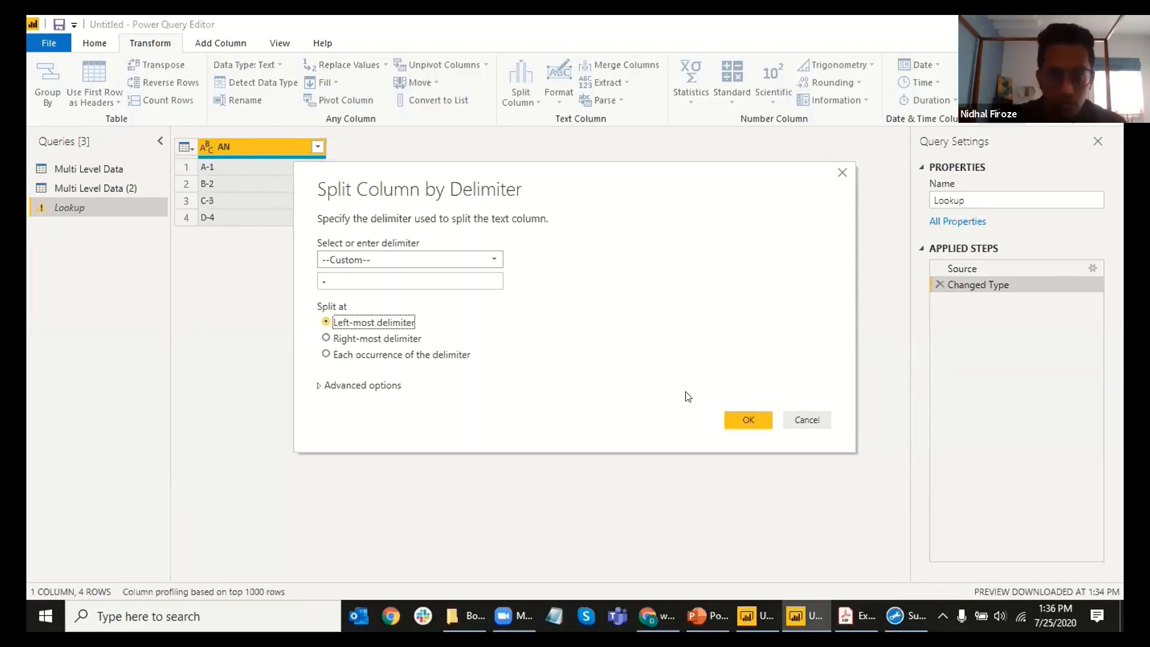
{"action": "left_click", "coordinate": [745, 420]}
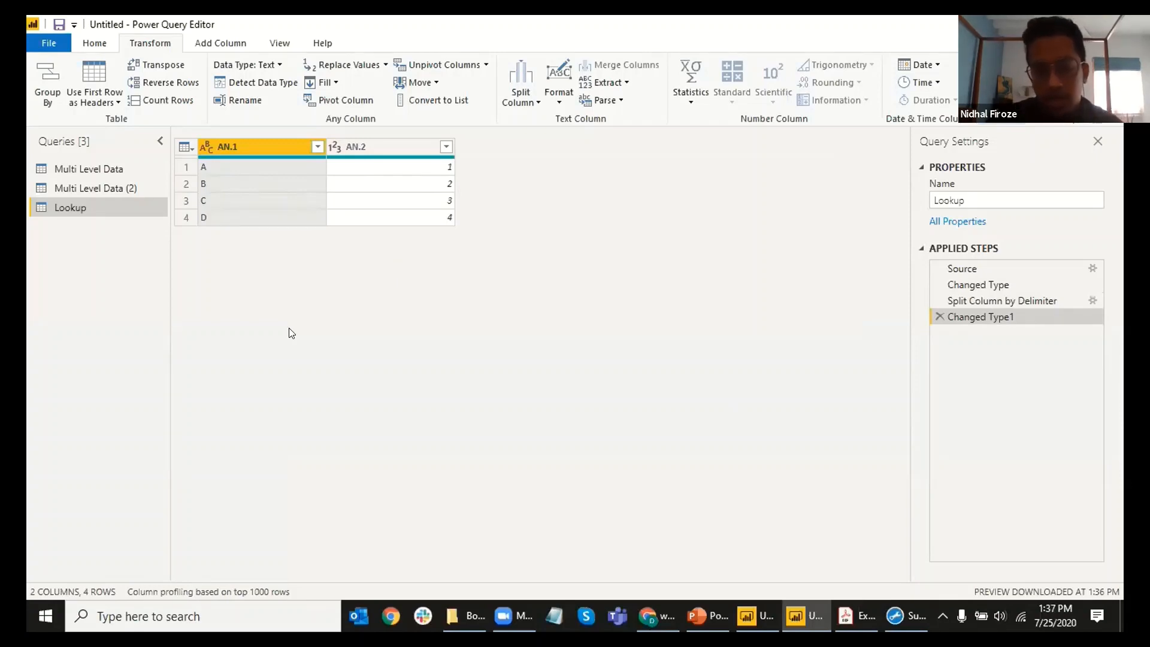
Step: Switch to the Exercises - Power BI PDF in Acrobat Reader and read the instructions on splitting a column by delimiter
{"action": "left_click", "coordinate": [857, 616]}
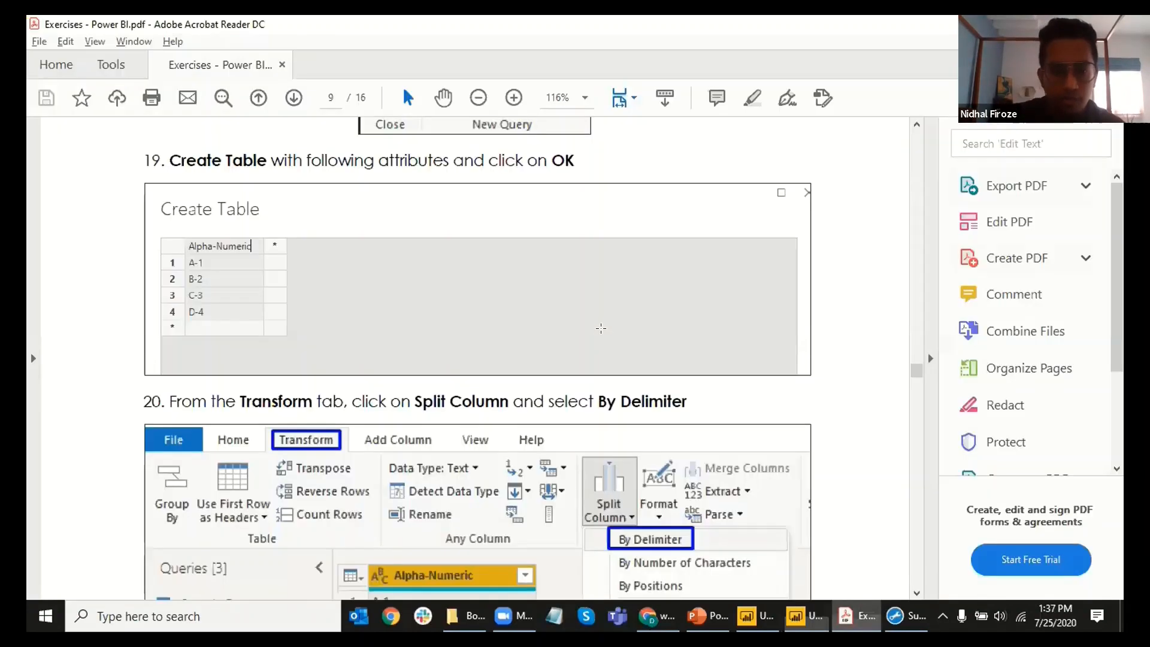
{"action": "scroll", "coordinate": [637, 242], "scroll_direction": "down", "scroll_amount": 10}
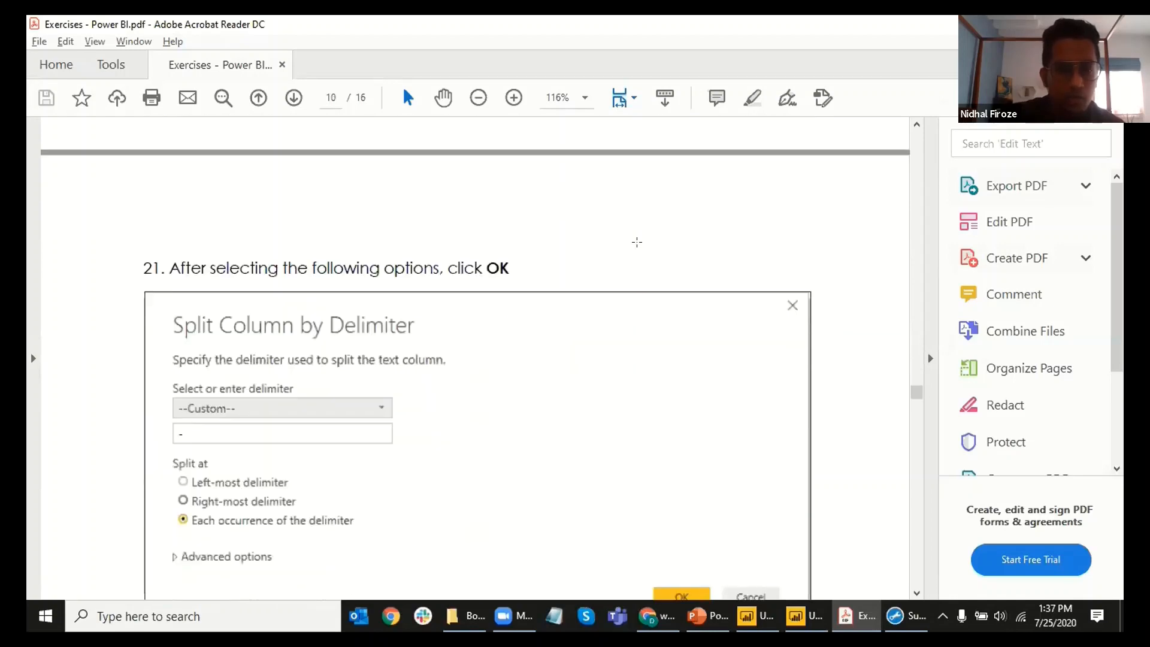
{"action": "scroll", "coordinate": [637, 242], "scroll_direction": "down", "scroll_amount": 2}
{"action": "scroll", "coordinate": [631, 241], "scroll_direction": "down", "scroll_amount": 1}
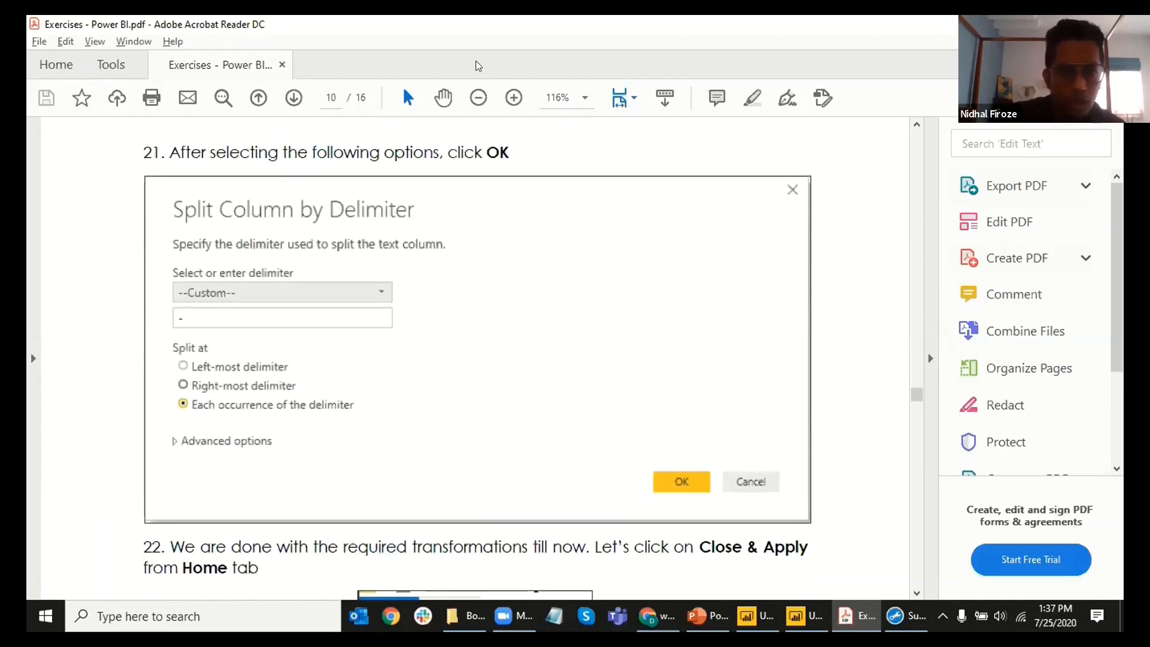
Step: Return to Power Query Editor and view the Split Column options available for the AN.1 column
{"action": "key", "text": "alt+Tab"}
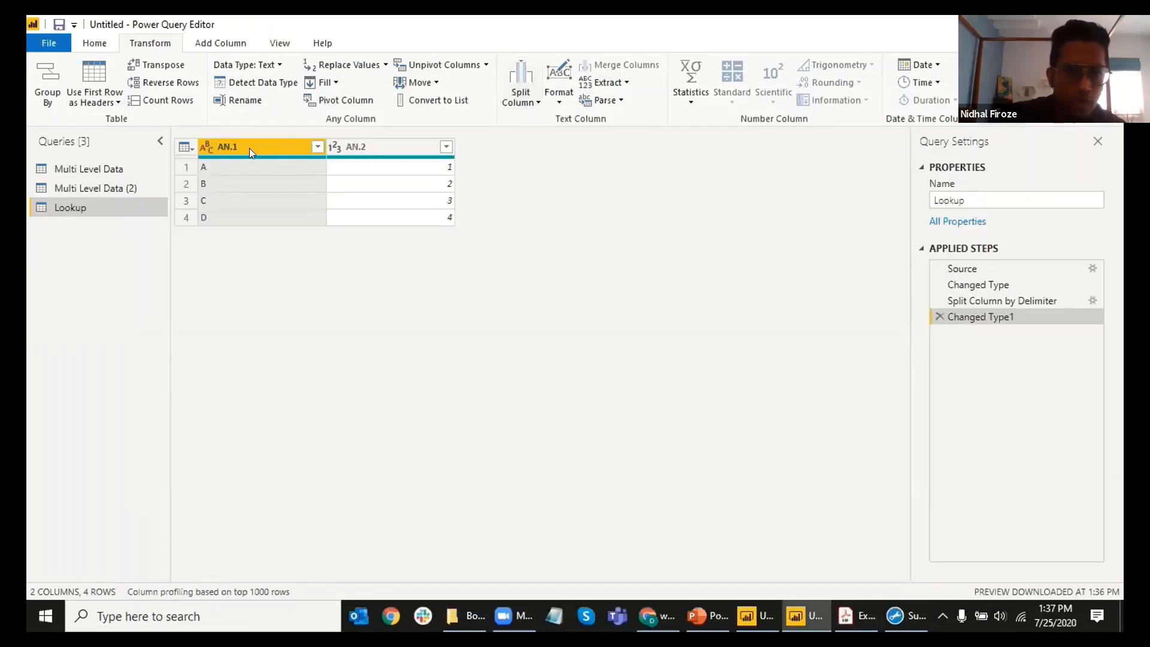
{"action": "right_click", "coordinate": [246, 146]}
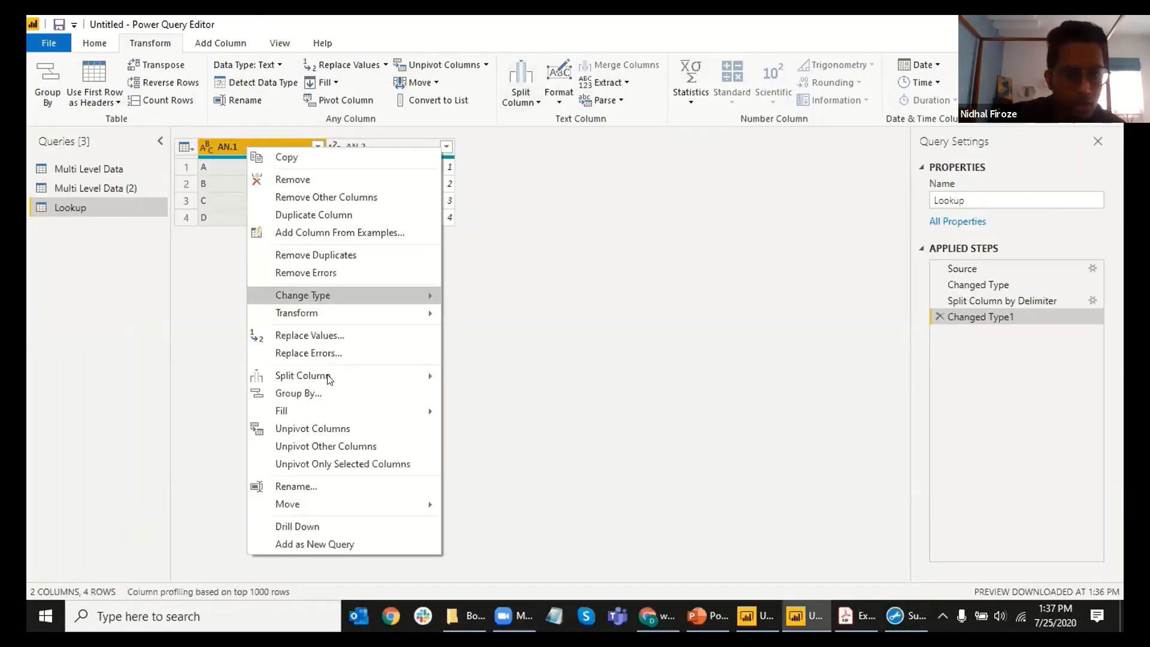
{"action": "mouse_move", "coordinate": [329, 377]}
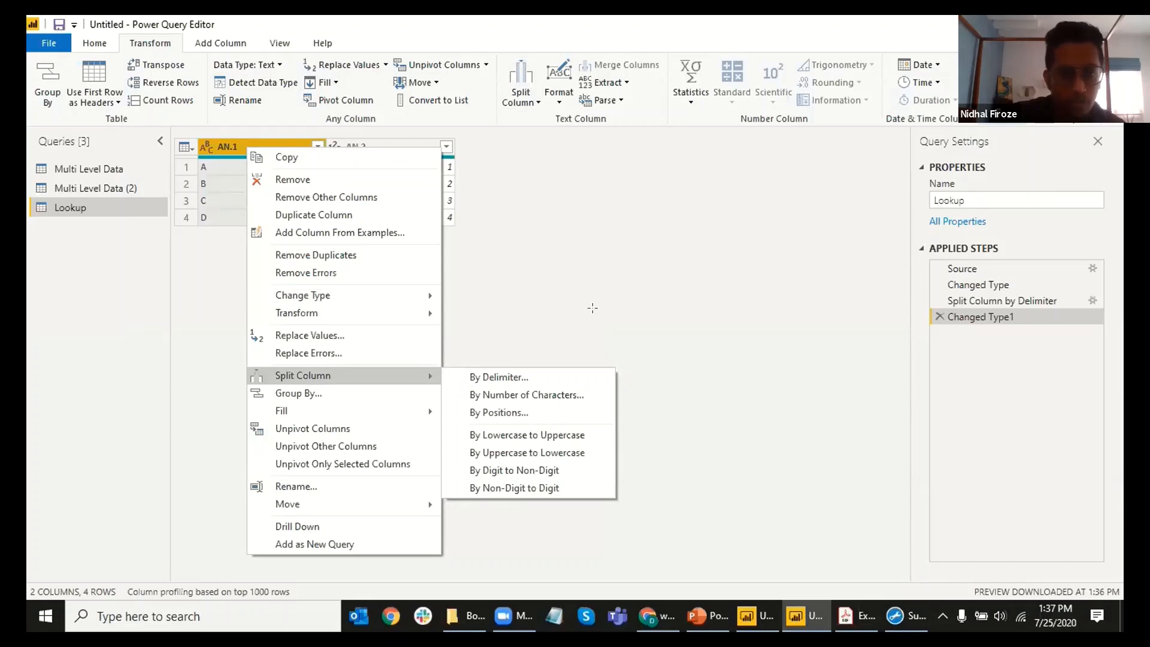
Step: Switch back to the exercise PDF and read step 22 on closing and applying the query changes
{"action": "key", "text": "alt+Tab"}
{"action": "scroll", "coordinate": [593, 308], "scroll_direction": "down", "scroll_amount": 1}
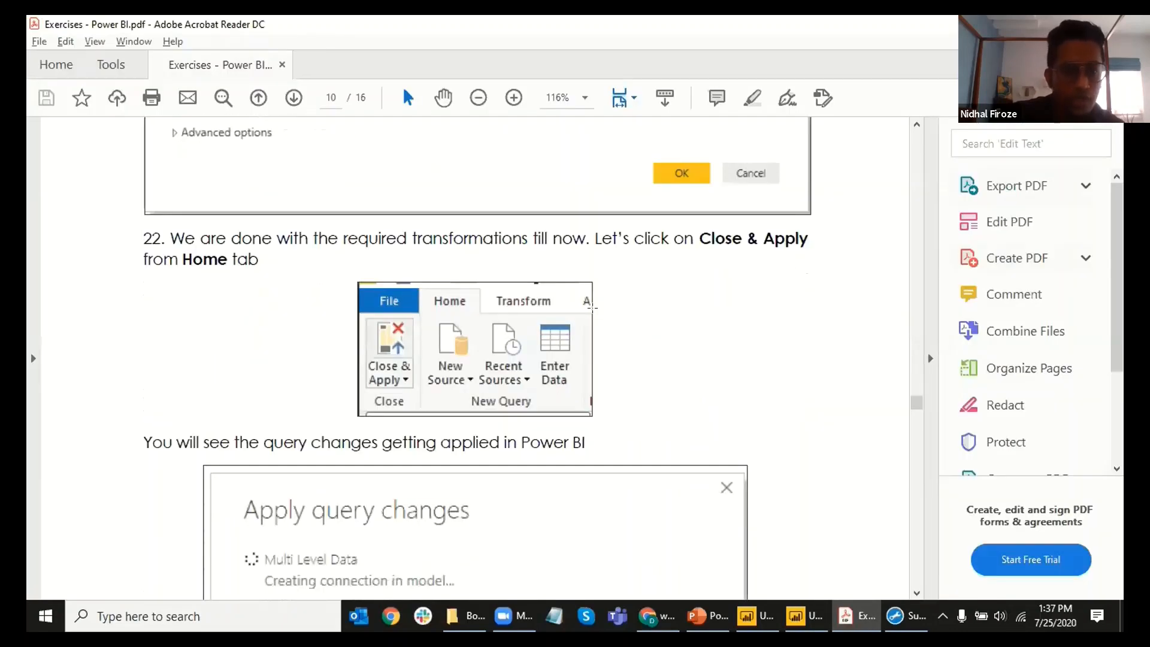
{"action": "scroll", "coordinate": [593, 308], "scroll_direction": "down", "scroll_amount": 5}
{"action": "scroll", "coordinate": [560, 296], "scroll_direction": "up", "scroll_amount": 2}
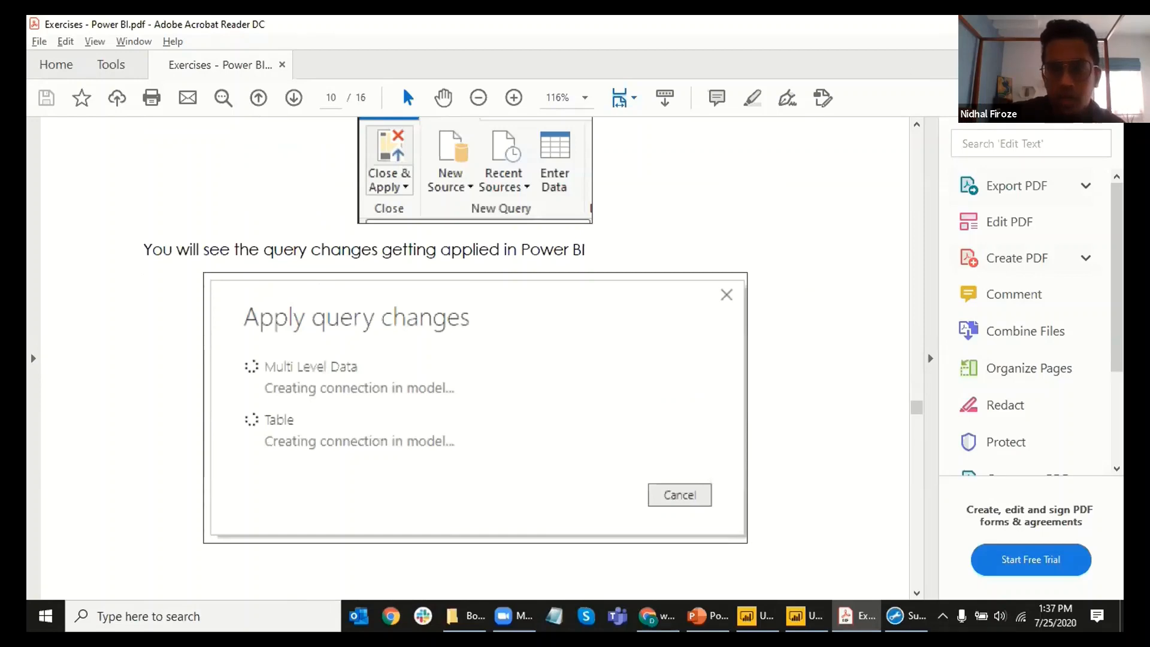
Step: In Power Query Editor, try keeping only the top 2 rows of the Lookup table, and remove that applied step
{"action": "key", "text": "alt+Tab"}
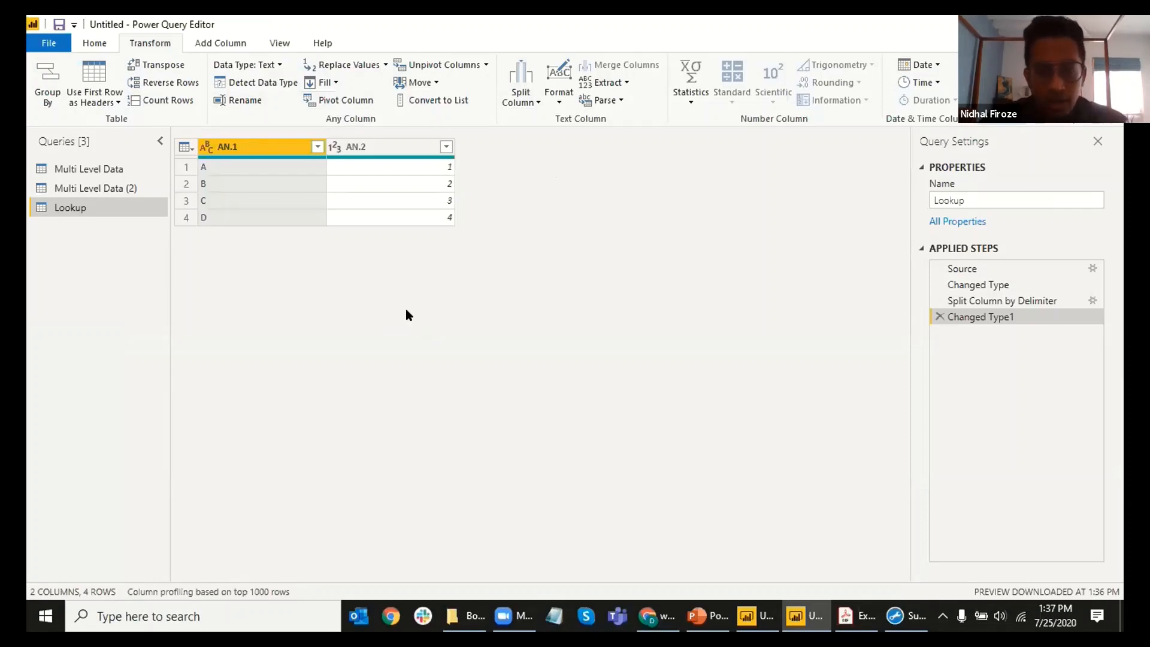
{"action": "left_click", "coordinate": [95, 42]}
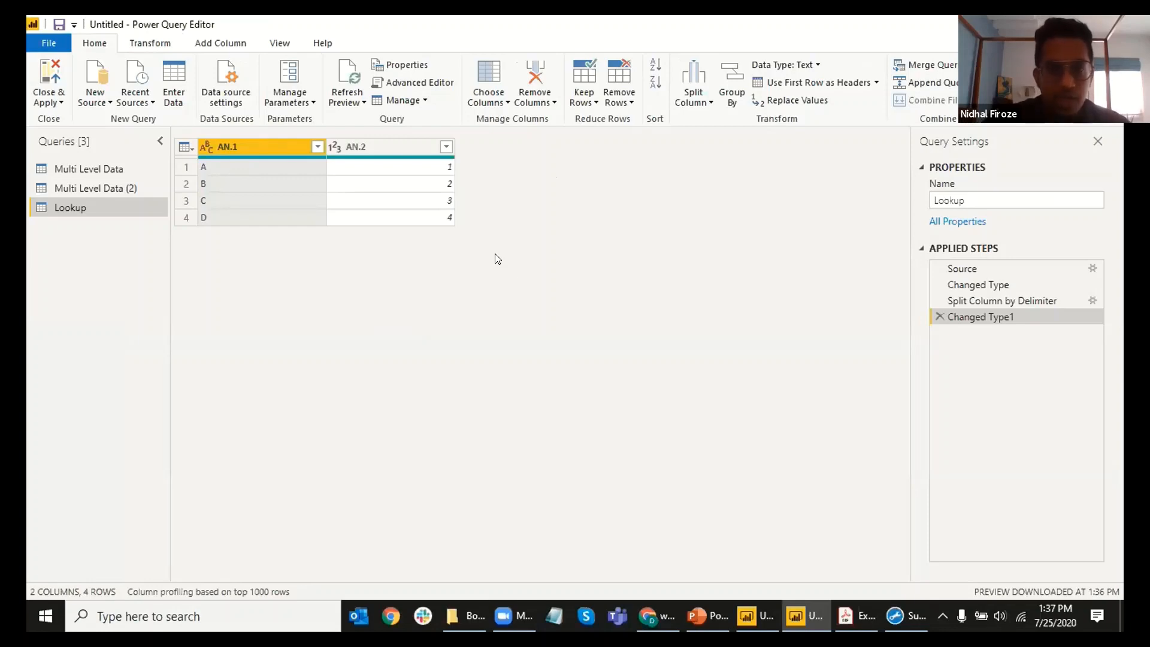
{"action": "left_click", "coordinate": [587, 101]}
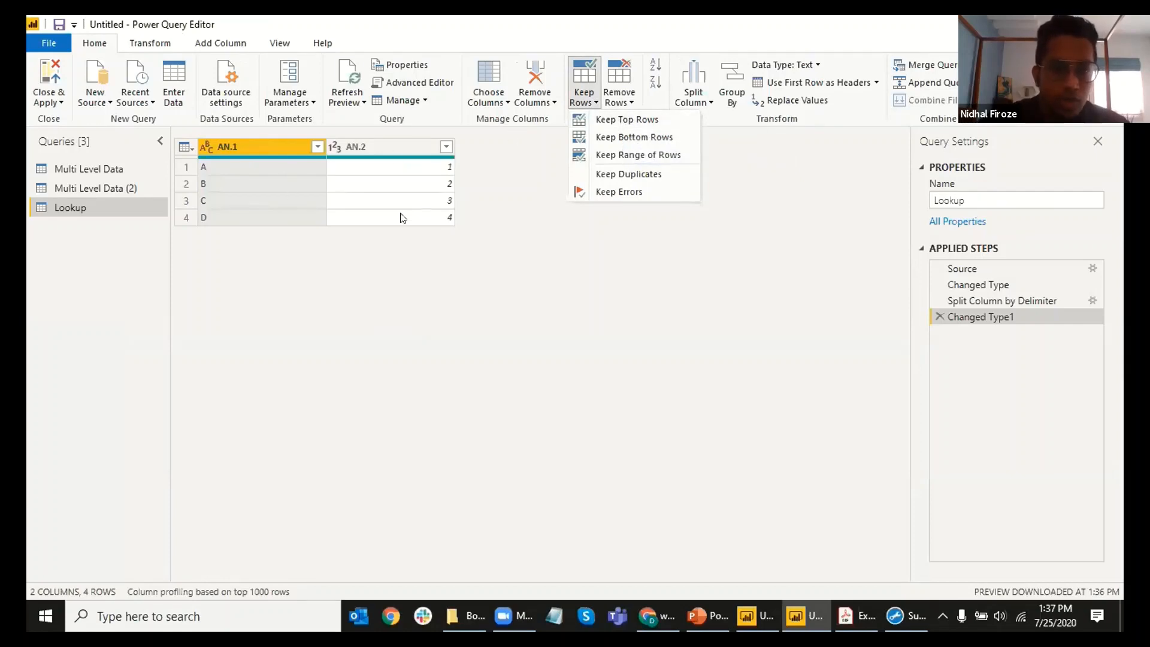
{"action": "type", "text": "2"}
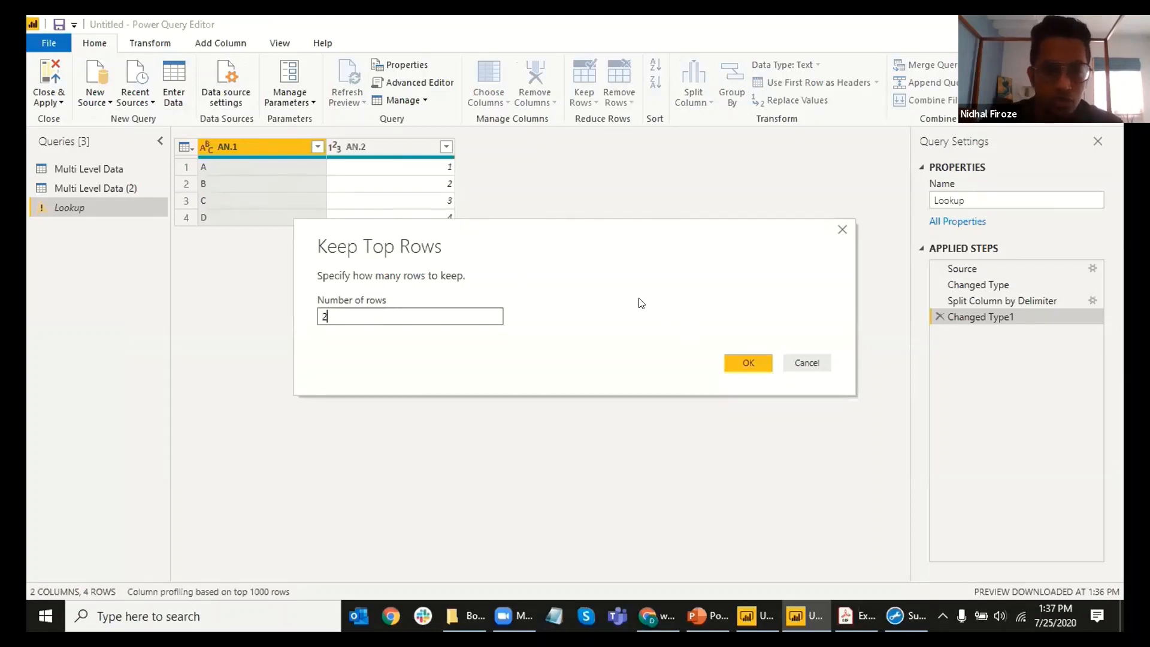
{"action": "left_click", "coordinate": [737, 353]}
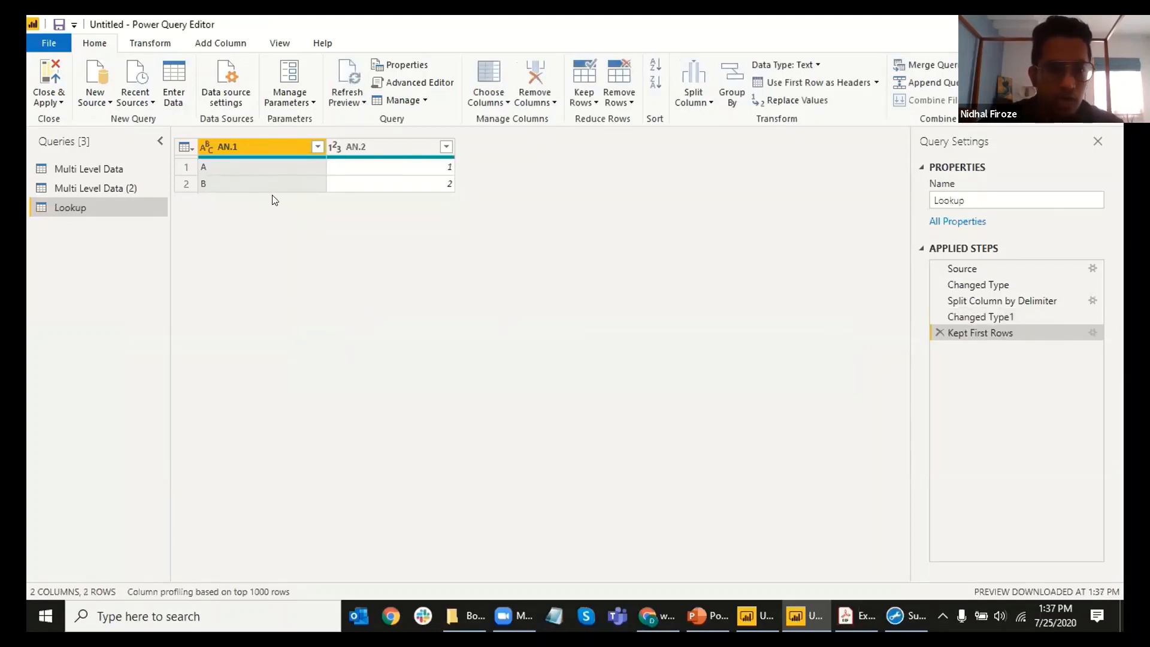
{"action": "left_click", "coordinate": [939, 333]}
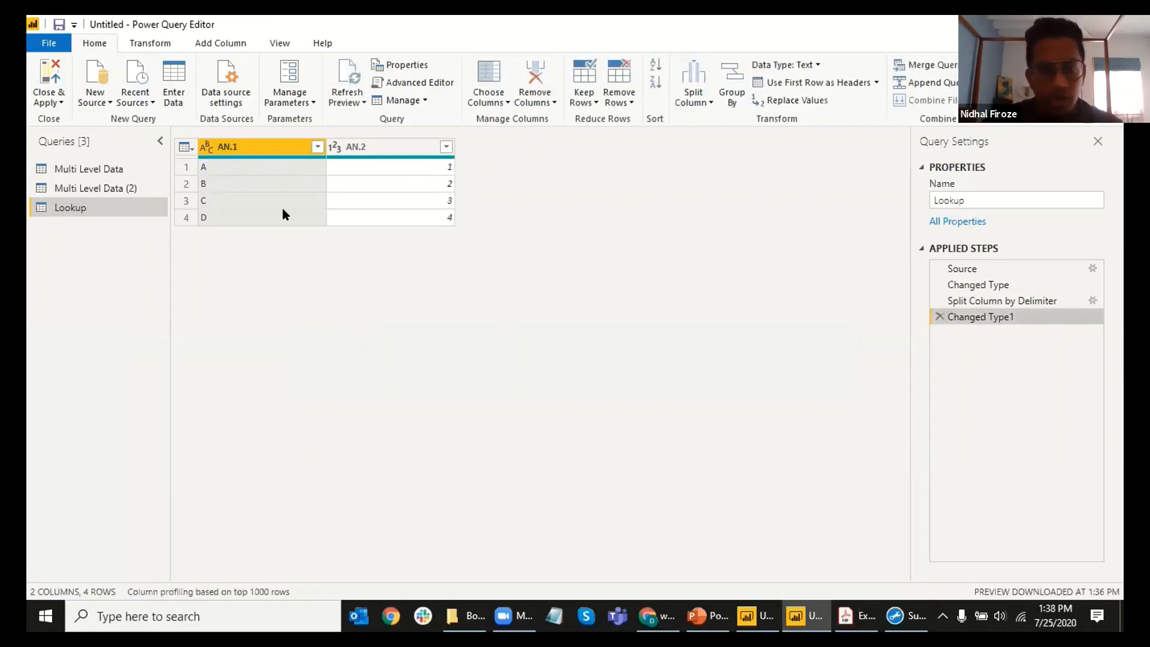